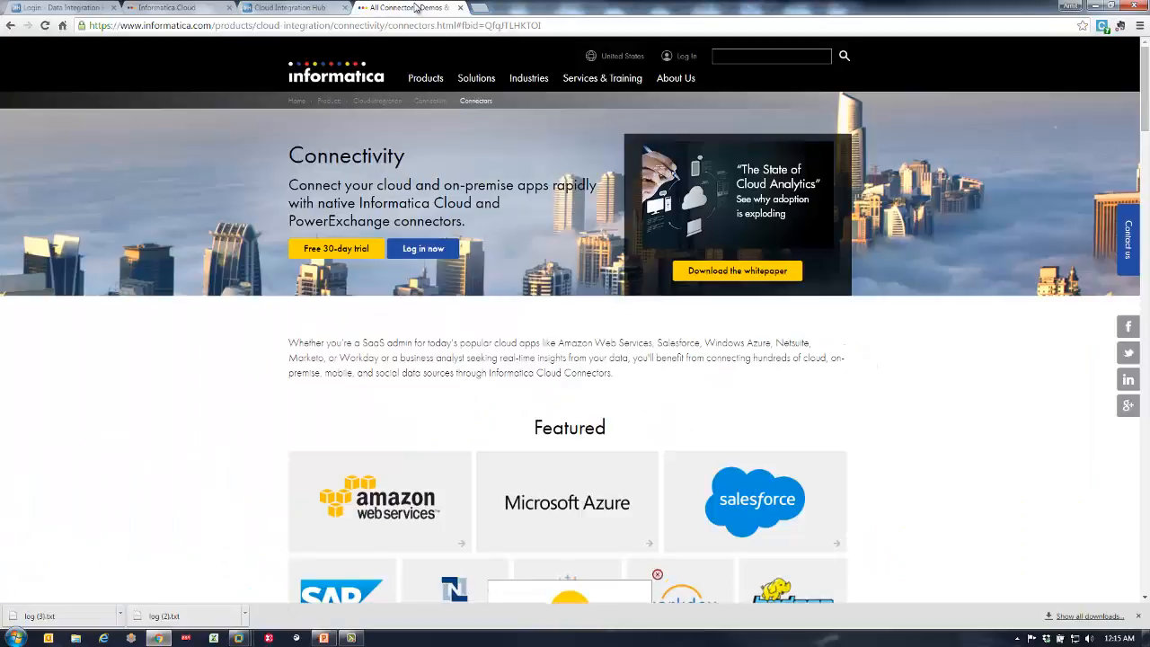
Dismiss the page pop-up and the downloads bar, and look through the featured connectors and the start of the full connector list.
left_click(657, 227)
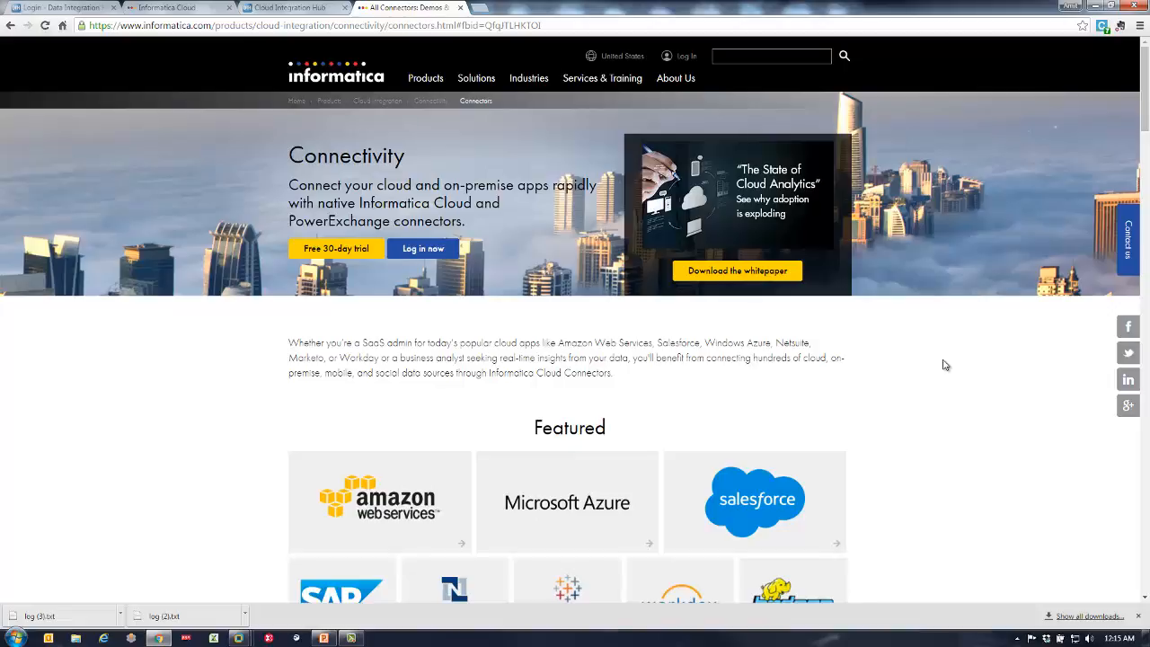
left_click(1139, 617)
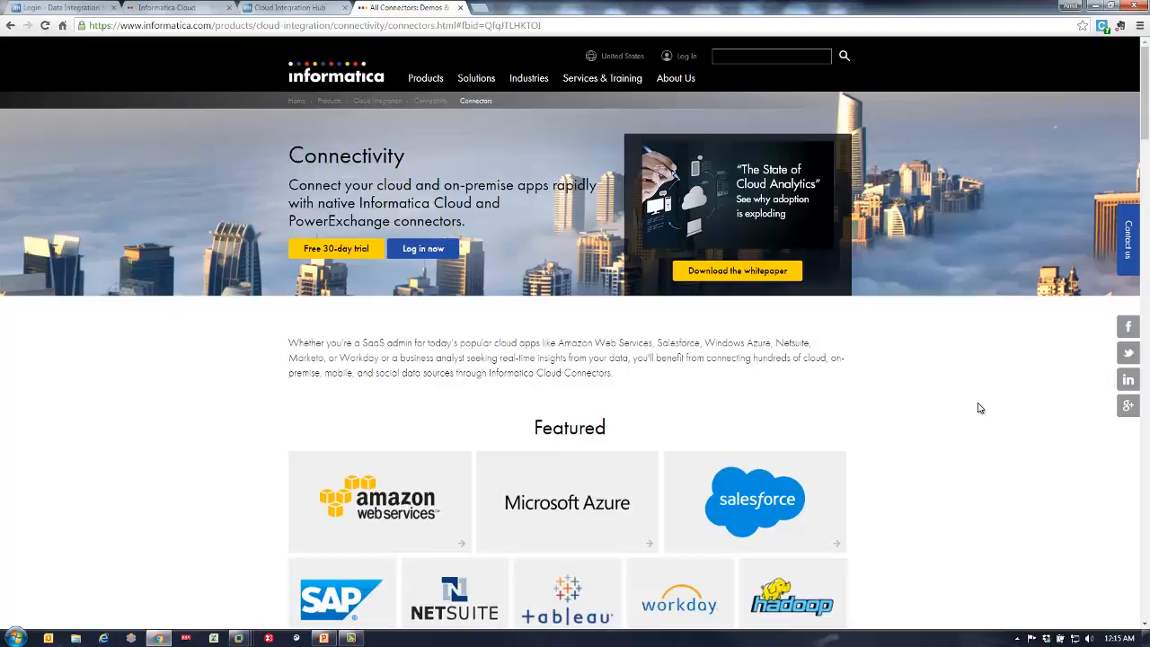
scroll(980, 409, "down", 3)
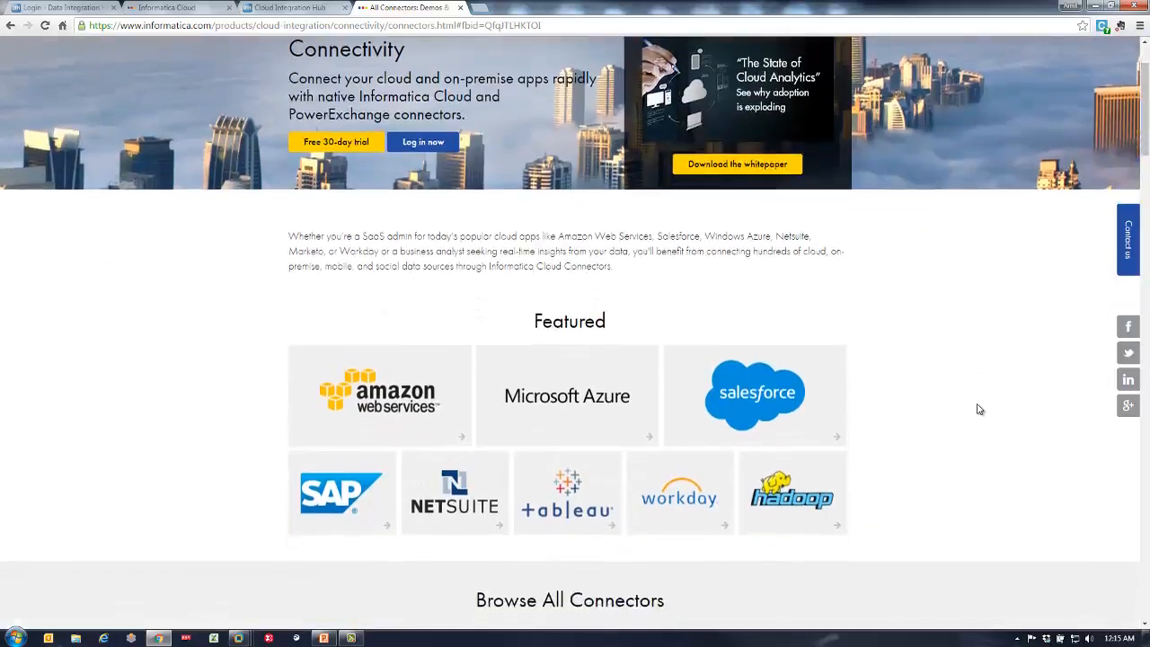
scroll(979, 411, "down", 4)
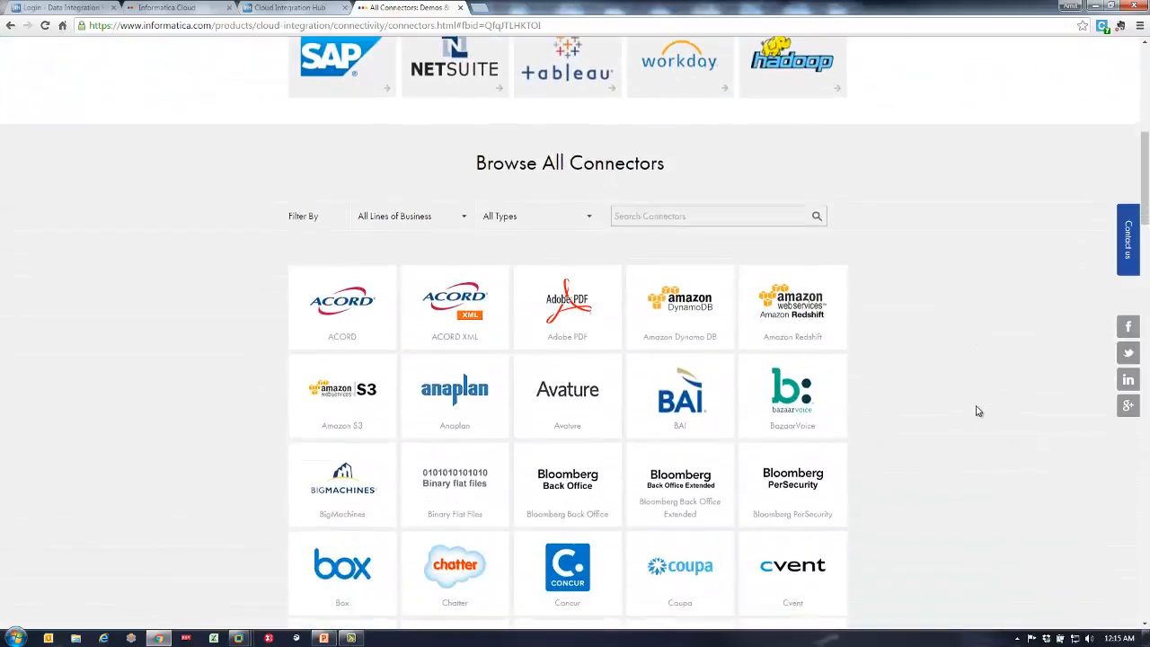
scroll(979, 412, "down", 5)
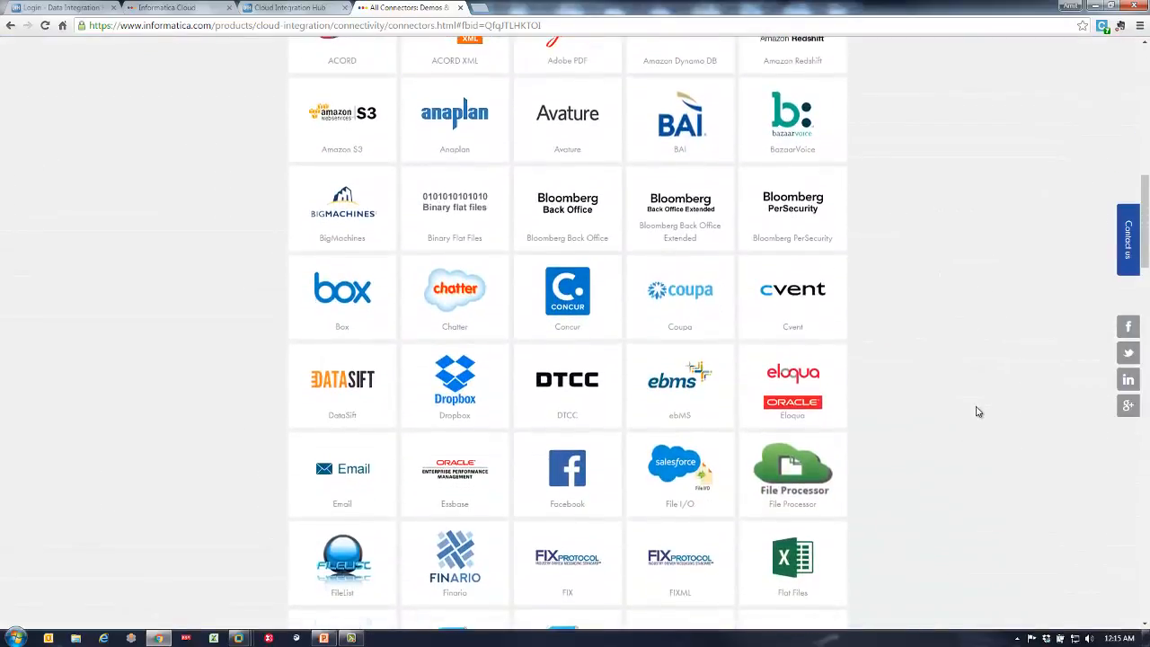
scroll(978, 412, "down", 2)
scroll(978, 411, "up", 3)
scroll(978, 411, "up", 3)
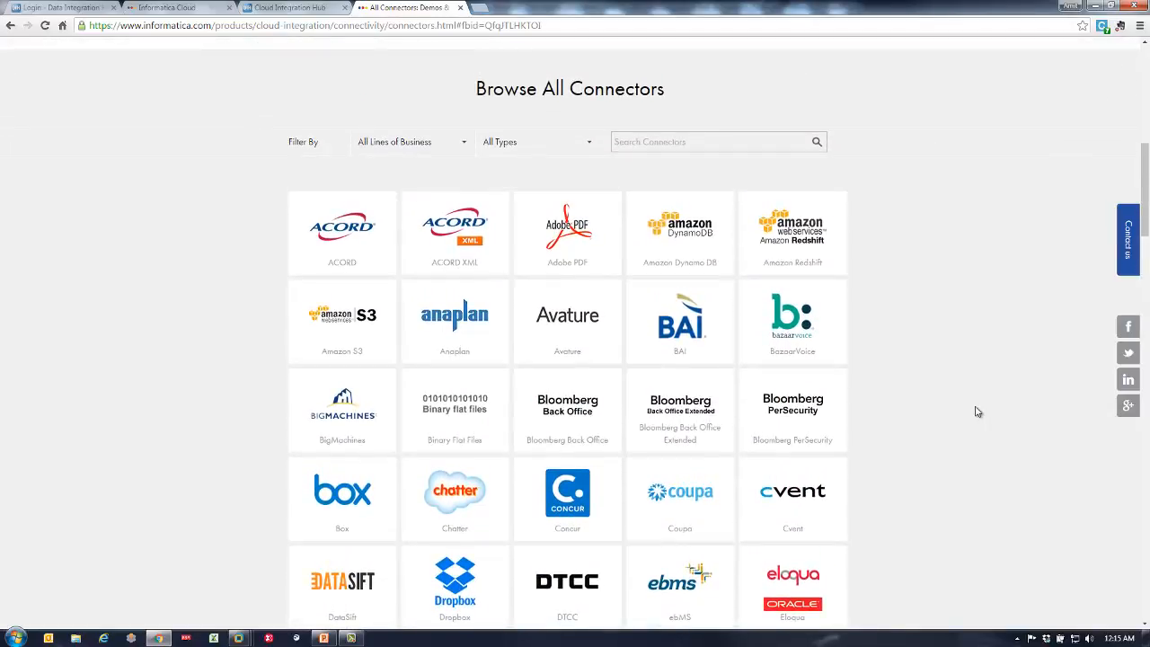
Highlight the connector page's web address and examine the connectors further down the list, as far as the Microsoft and Netsuite entries.
left_click(595, 30)
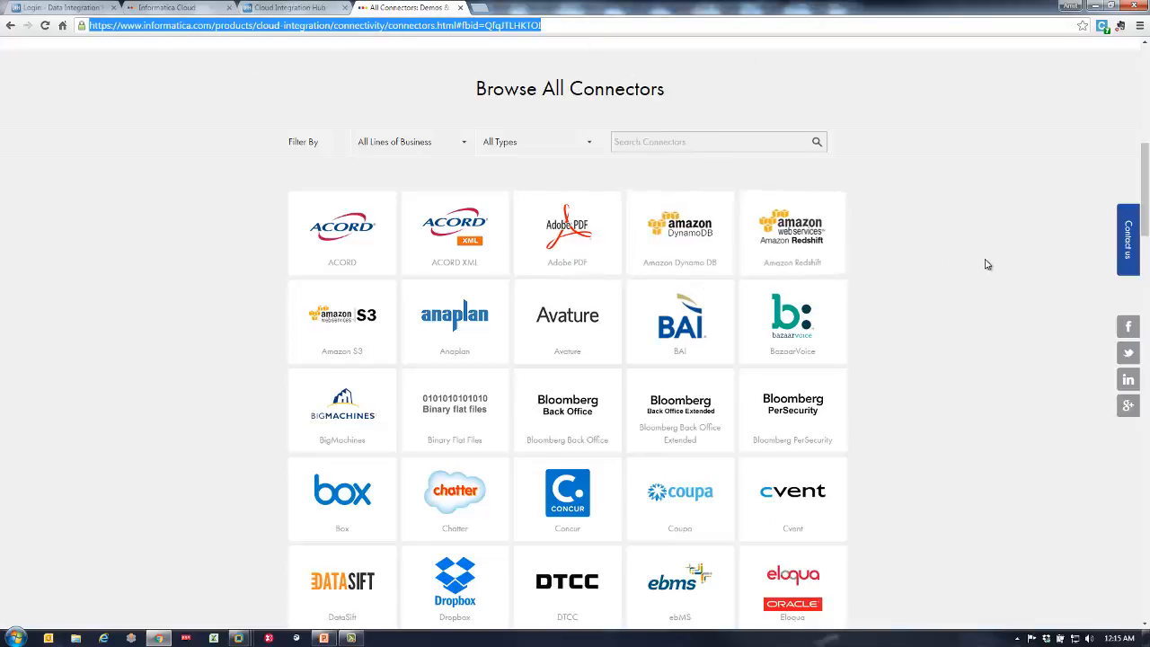
scroll(992, 264, "down", 4)
scroll(992, 264, "down", 6)
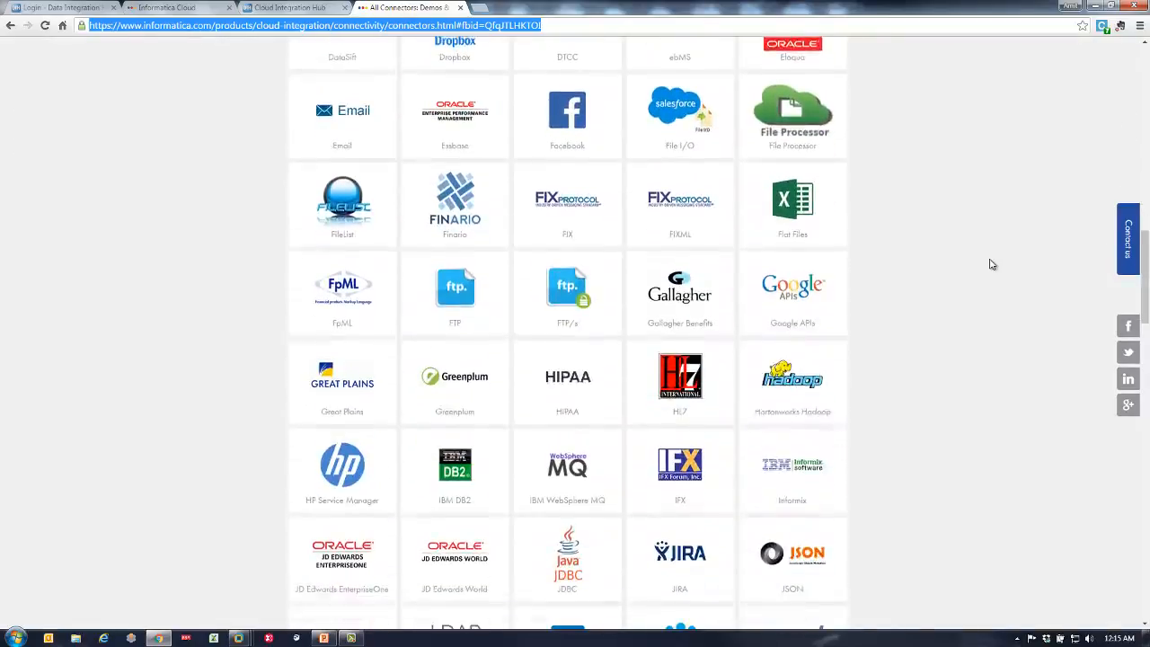
scroll(992, 264, "up", 2)
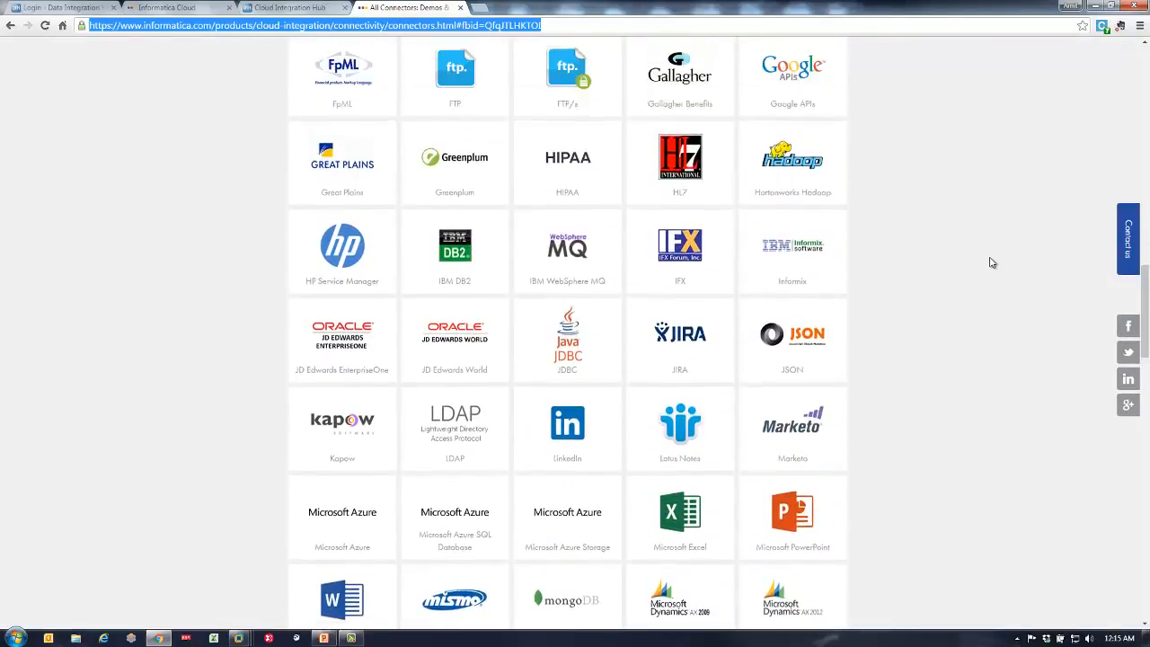
scroll(990, 261, "down", 3)
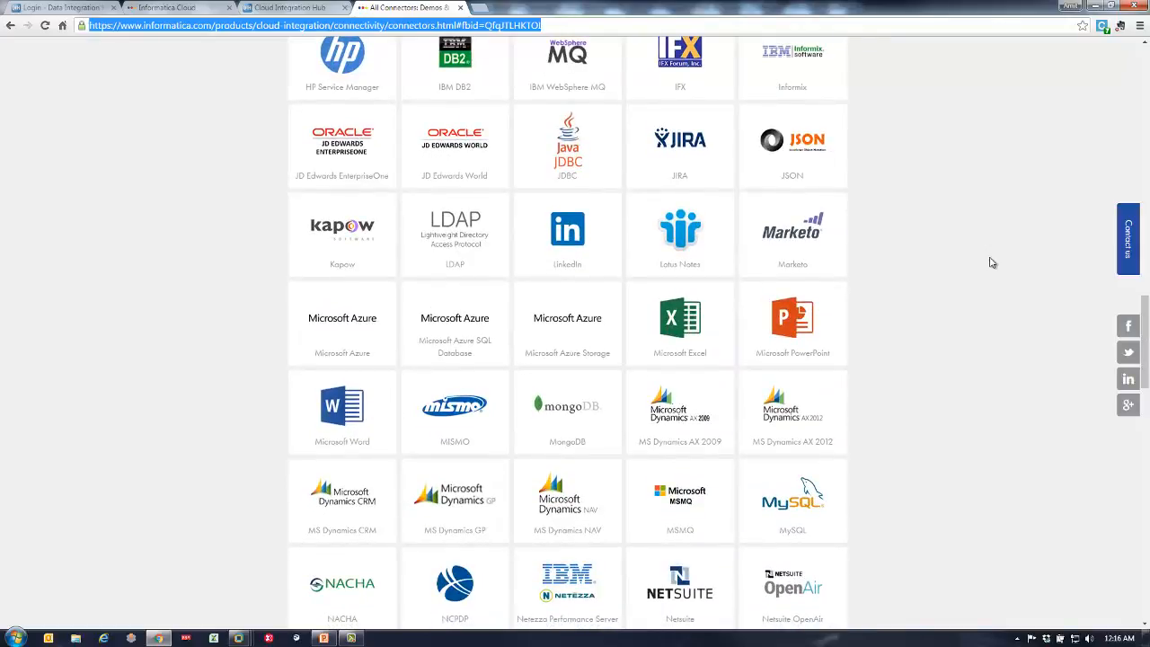
Log in to Cloud Integration Hub with the prefilled credentials and open its list of topics.
left_click(87, 7)
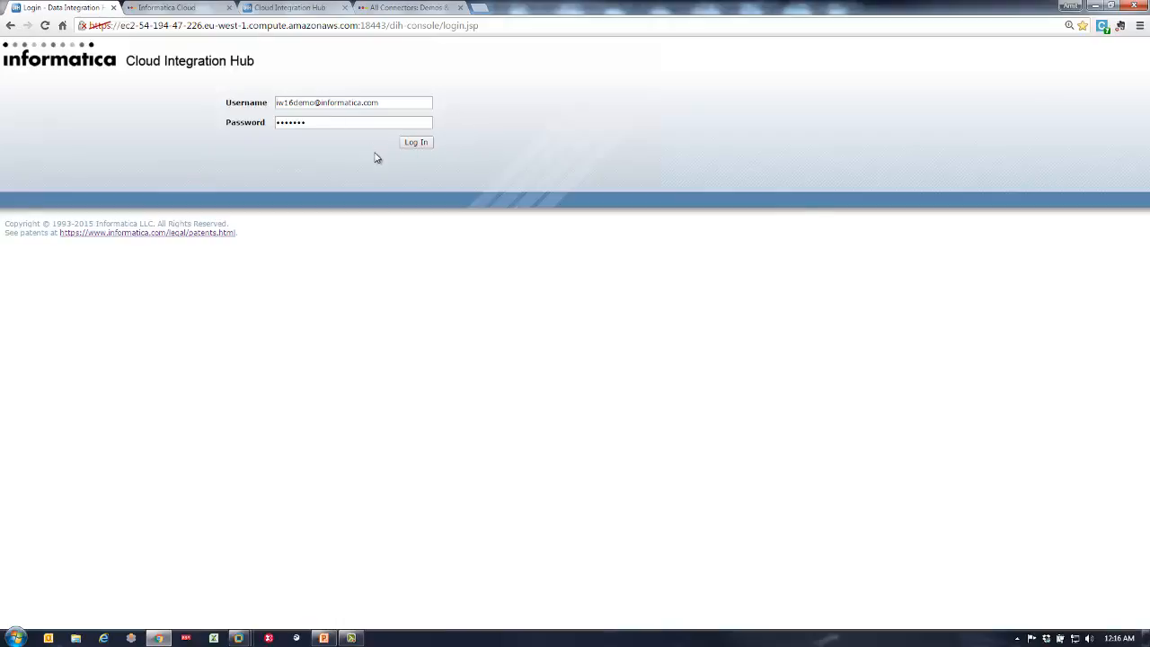
left_click(427, 146)
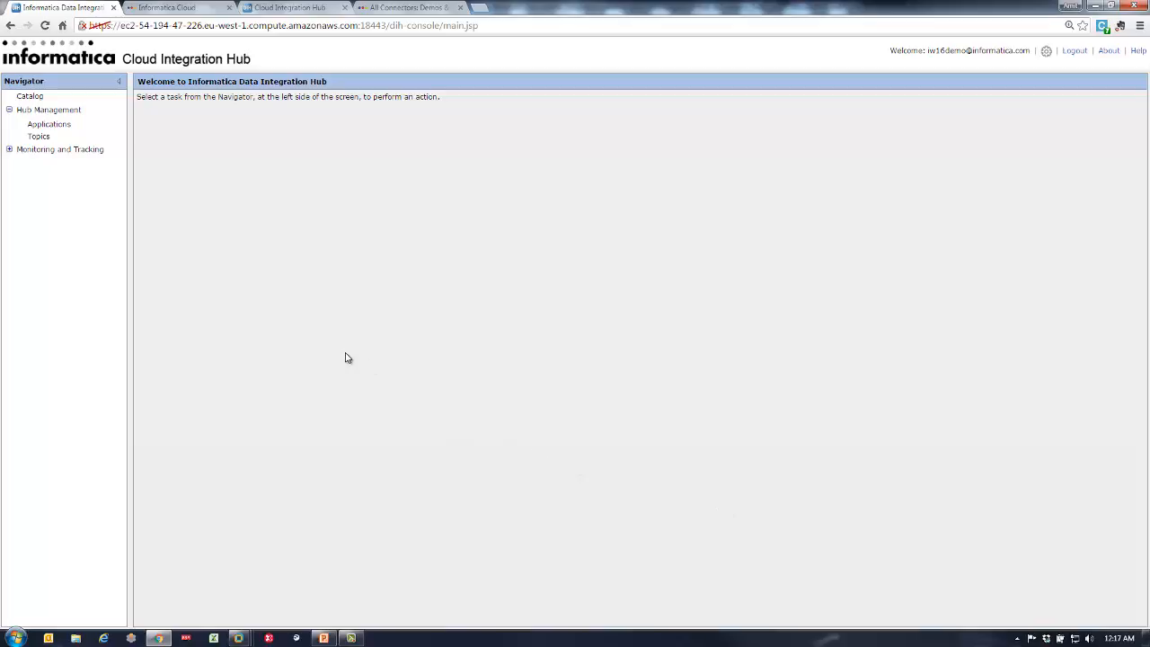
left_click(43, 137)
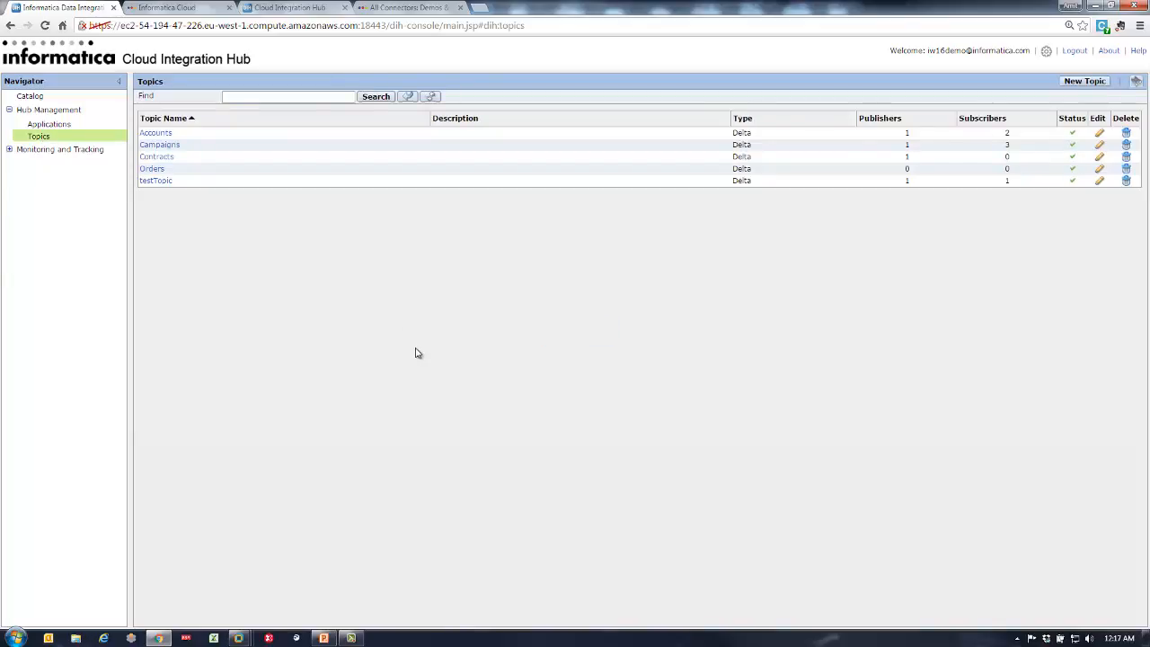
Start a new Delta topic named Campaign and proceed to defining its structure.
left_click(1085, 82)
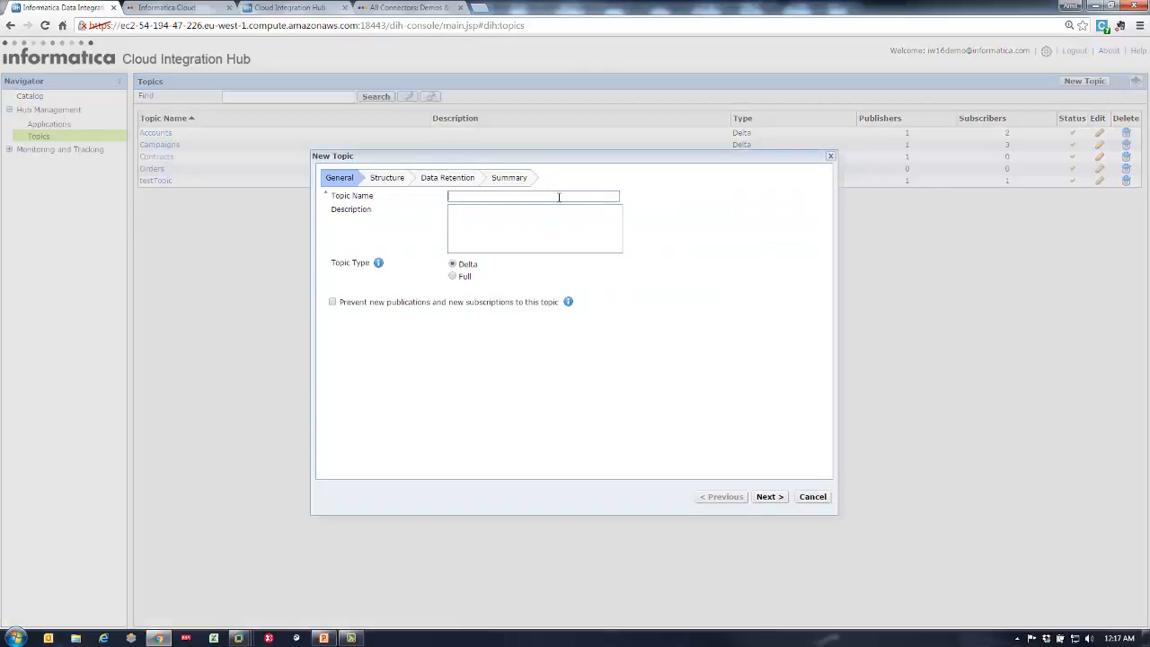
type("Campaign")
left_click(768, 501)
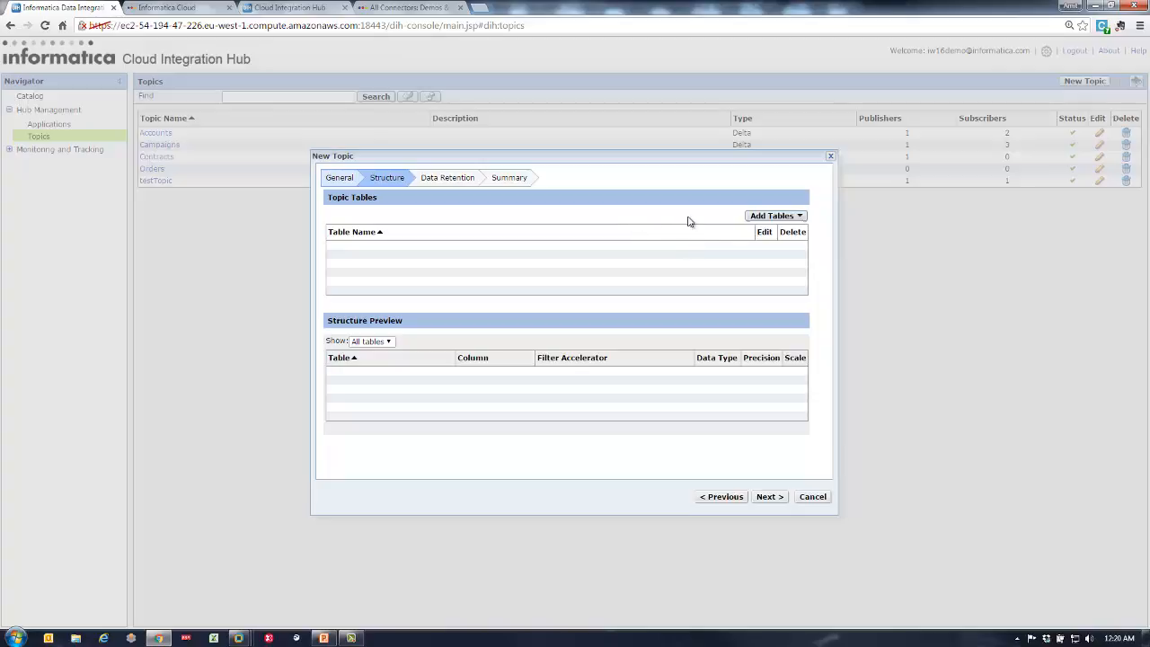
left_click(773, 217)
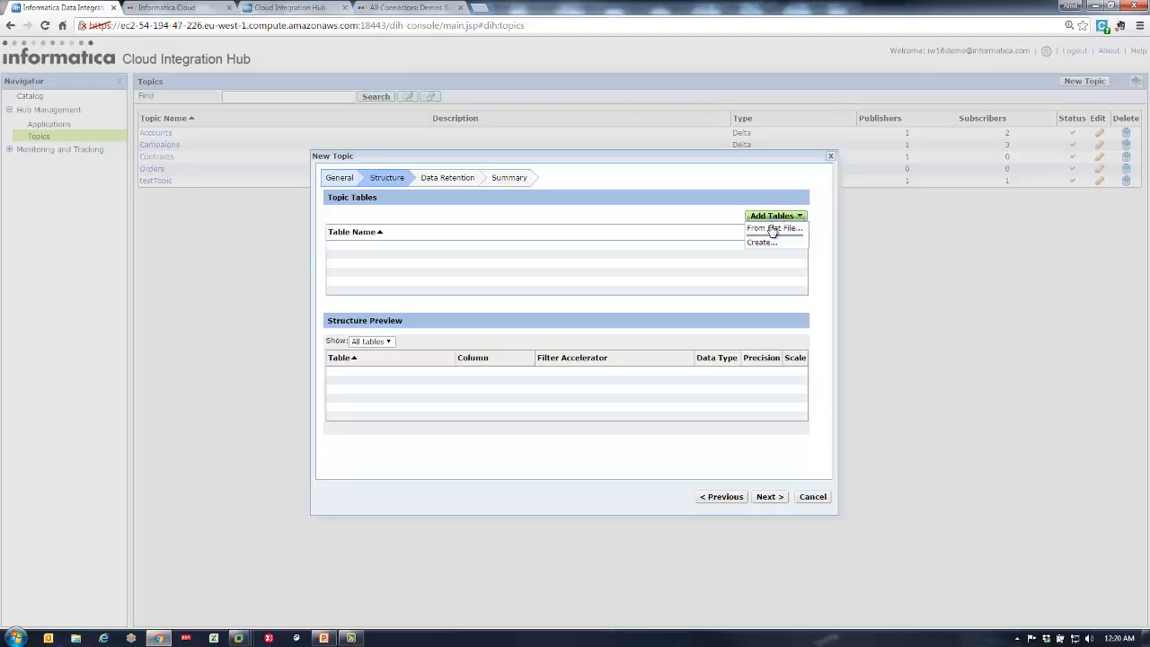
left_click(763, 243)
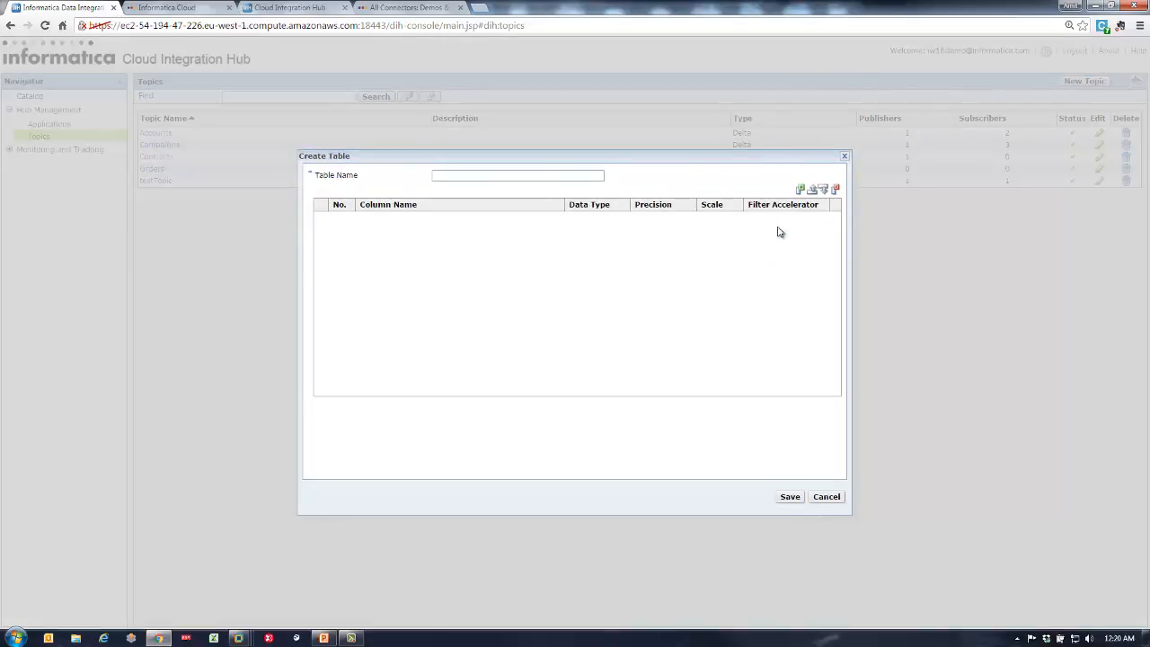
left_click(799, 191)
left_click(798, 191)
left_click(799, 191)
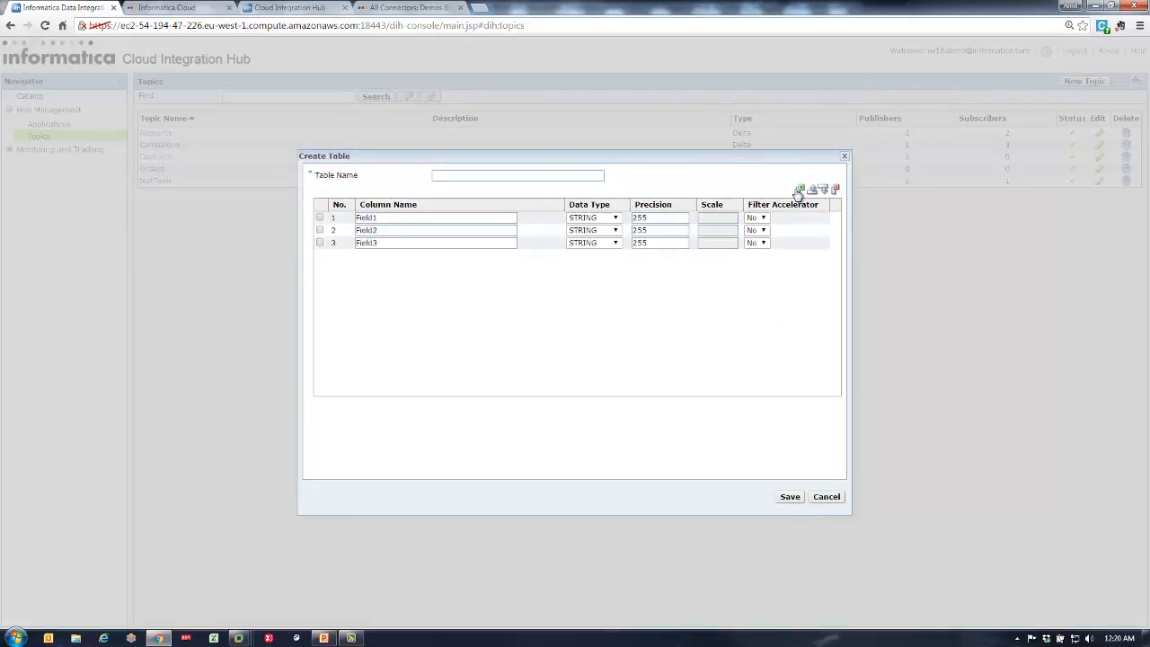
left_click(827, 497)
left_click(674, 363)
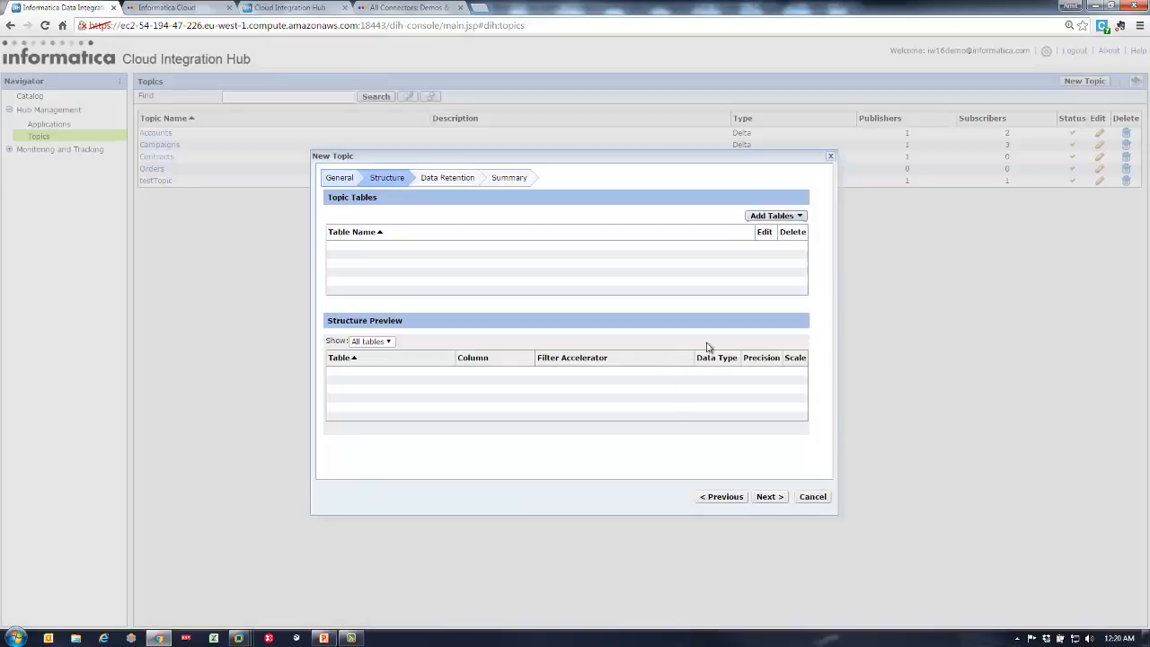
Add a Campaign table to the new topic from the flat file Campaign.csv, keeping the default file format and column definitions.
left_click(772, 218)
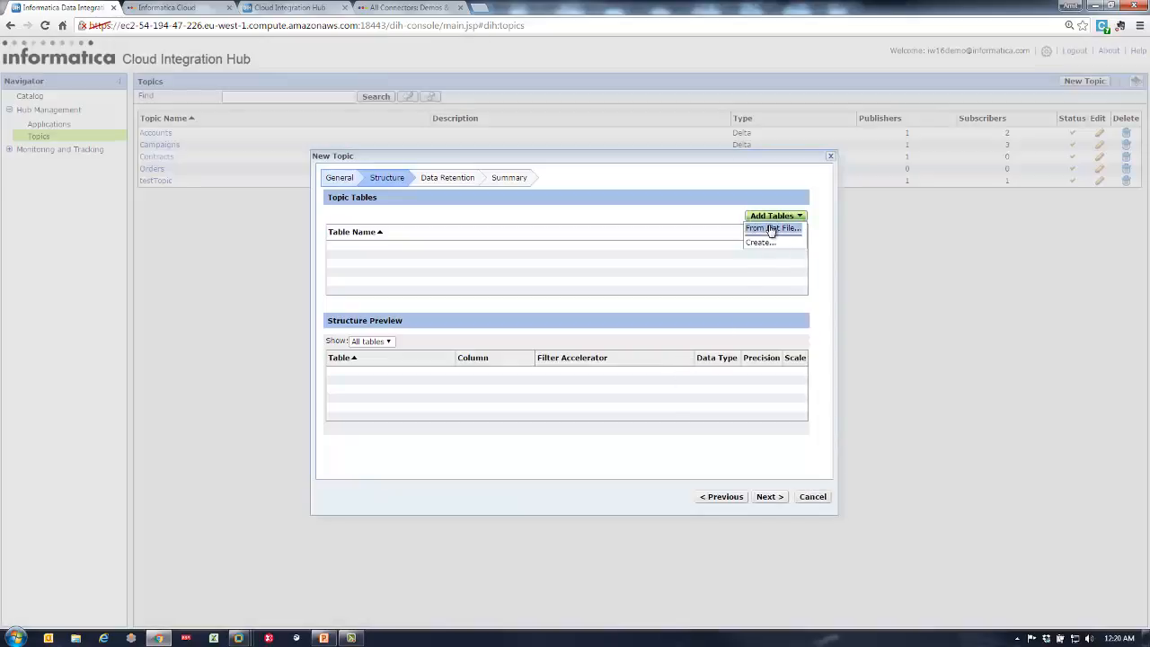
left_click(771, 230)
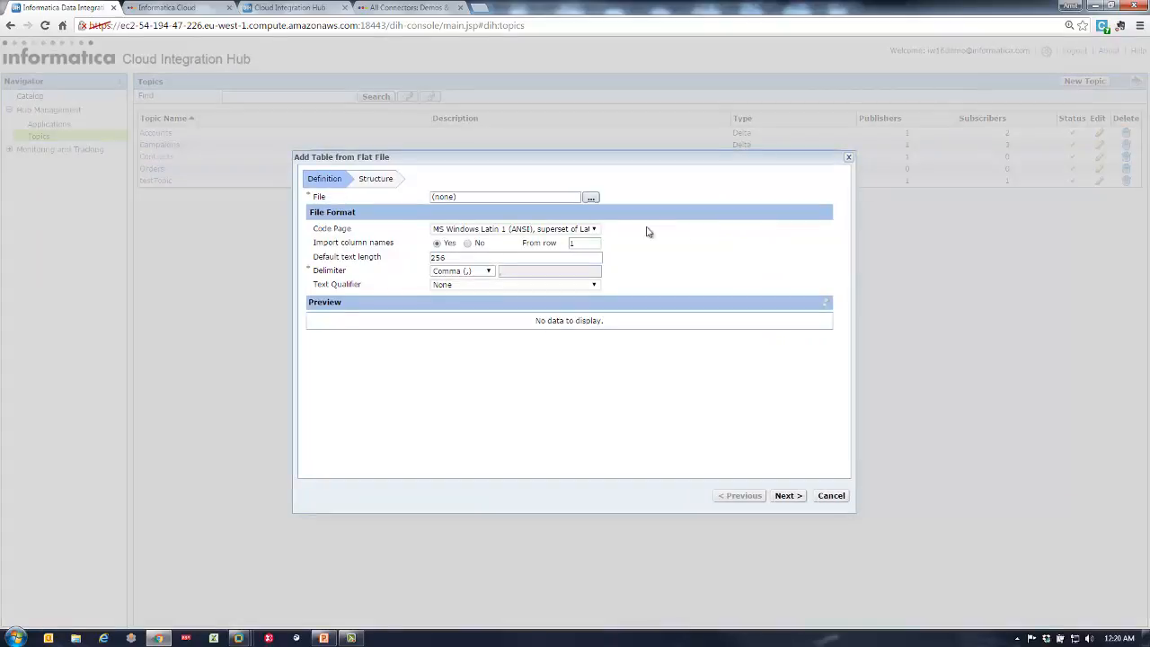
left_click(590, 198)
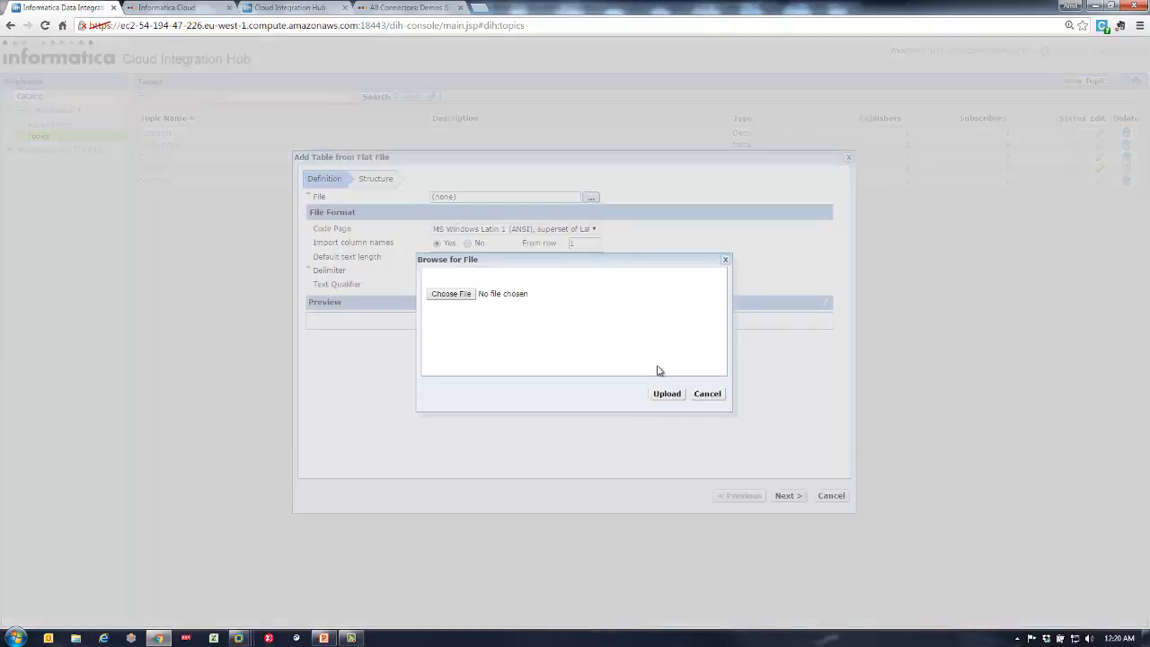
left_click(508, 284)
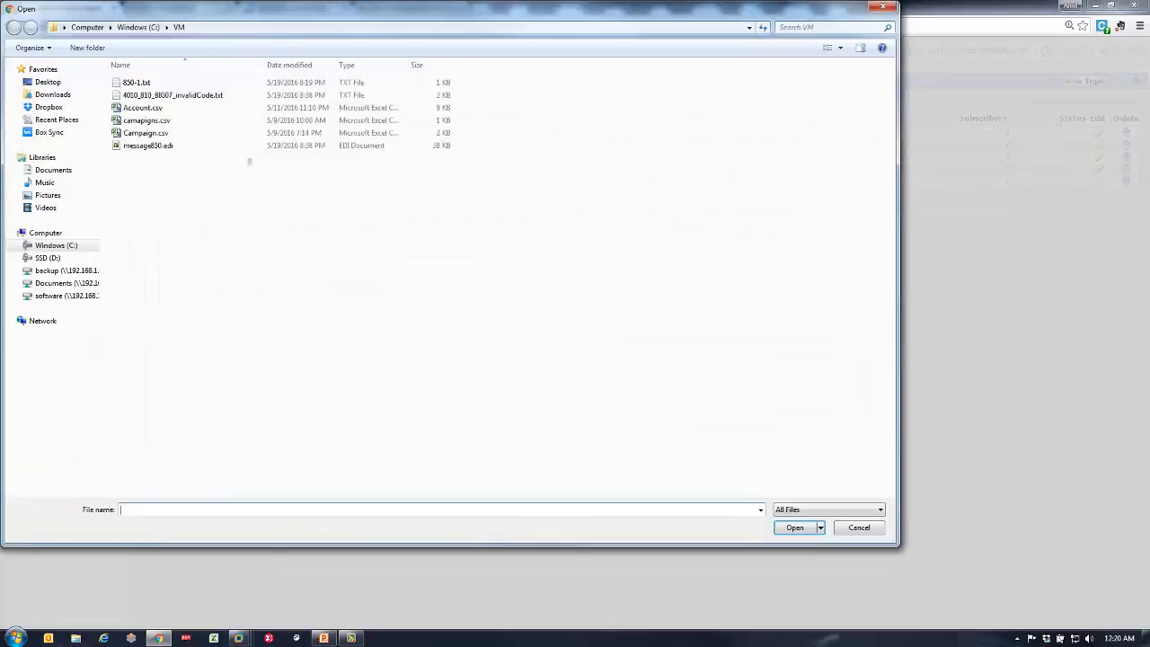
left_click(156, 132)
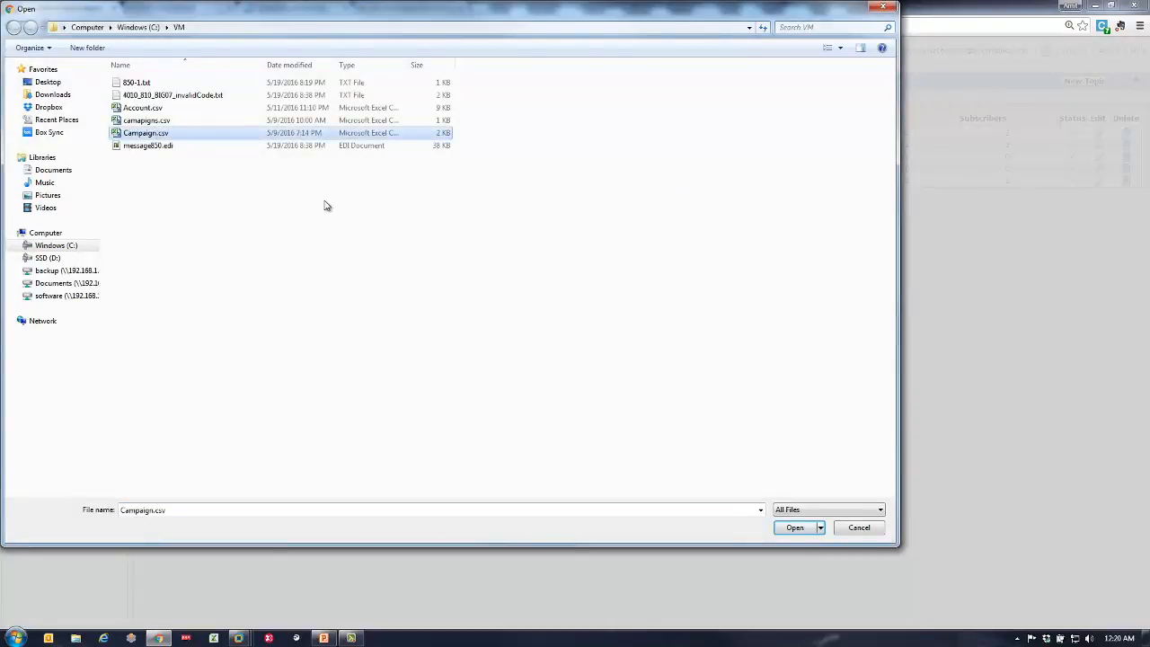
left_click(790, 526)
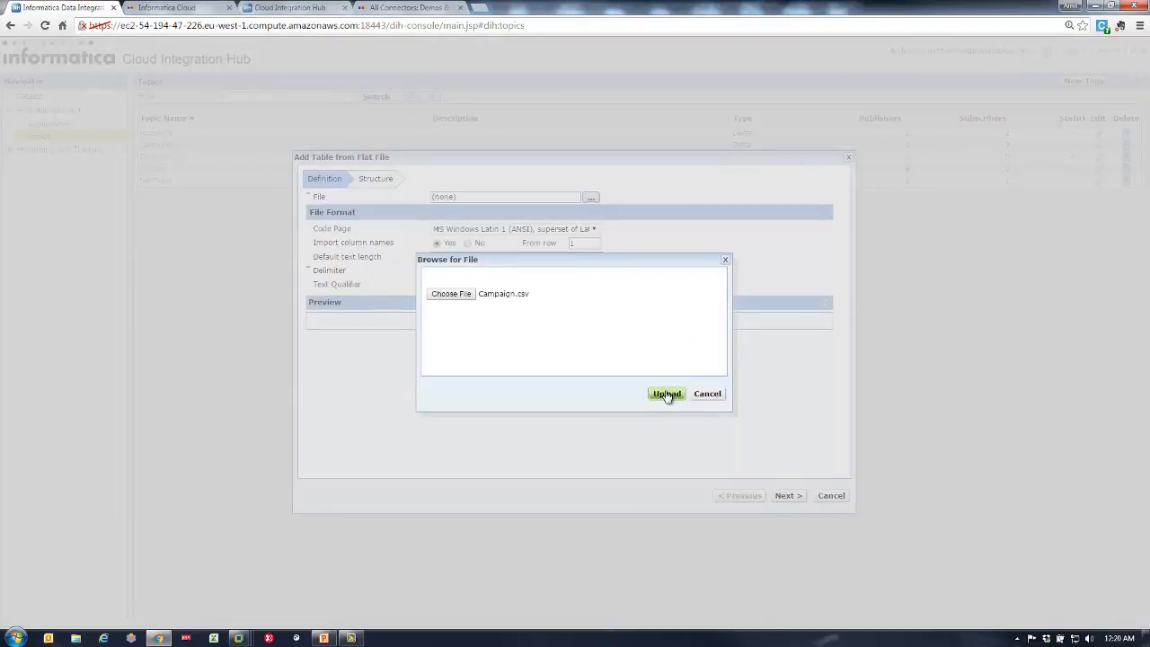
left_click(667, 396)
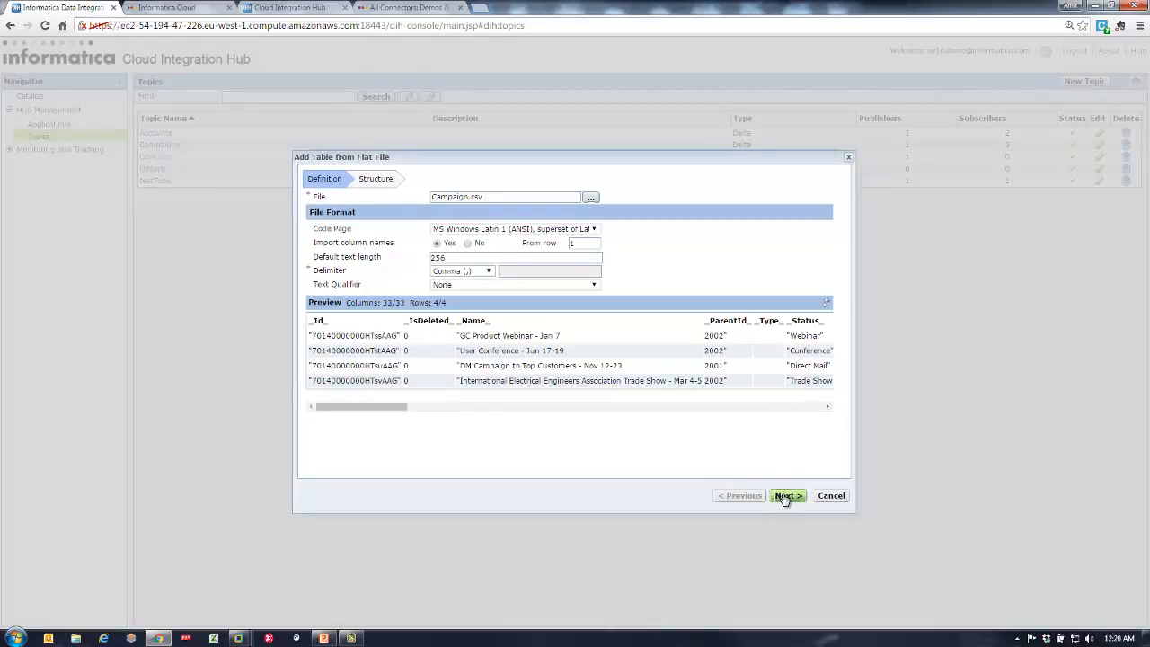
left_click(785, 496)
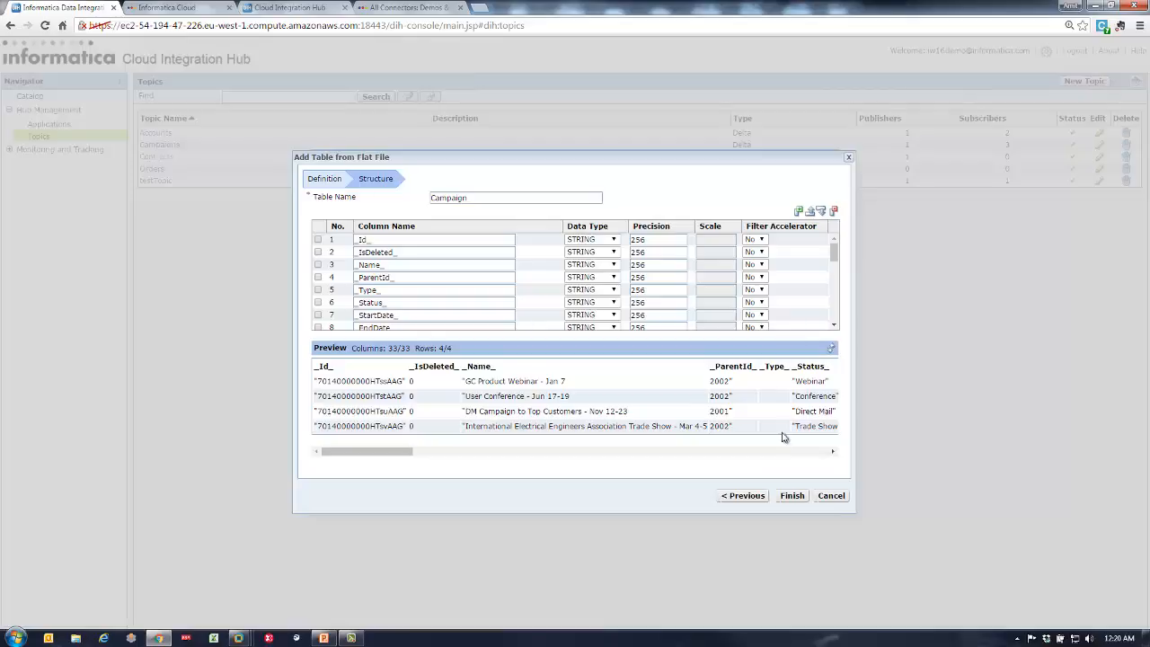
left_click(792, 497)
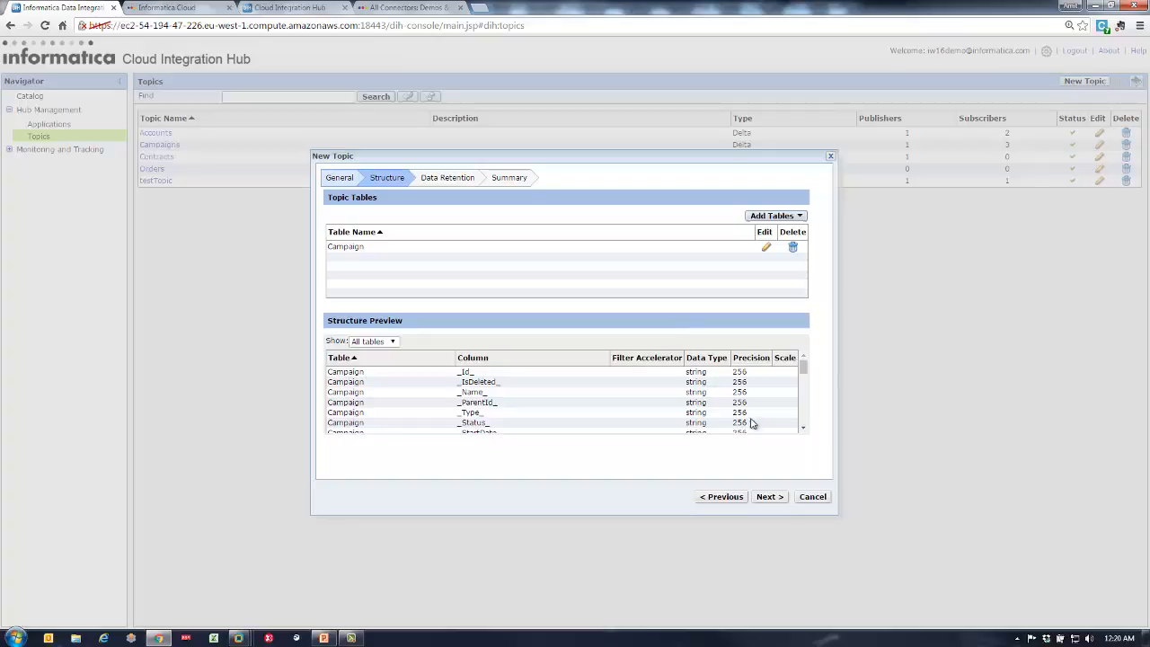
Review the new topic's data retention period and summary, and discard the topic without creating it.
left_click(780, 500)
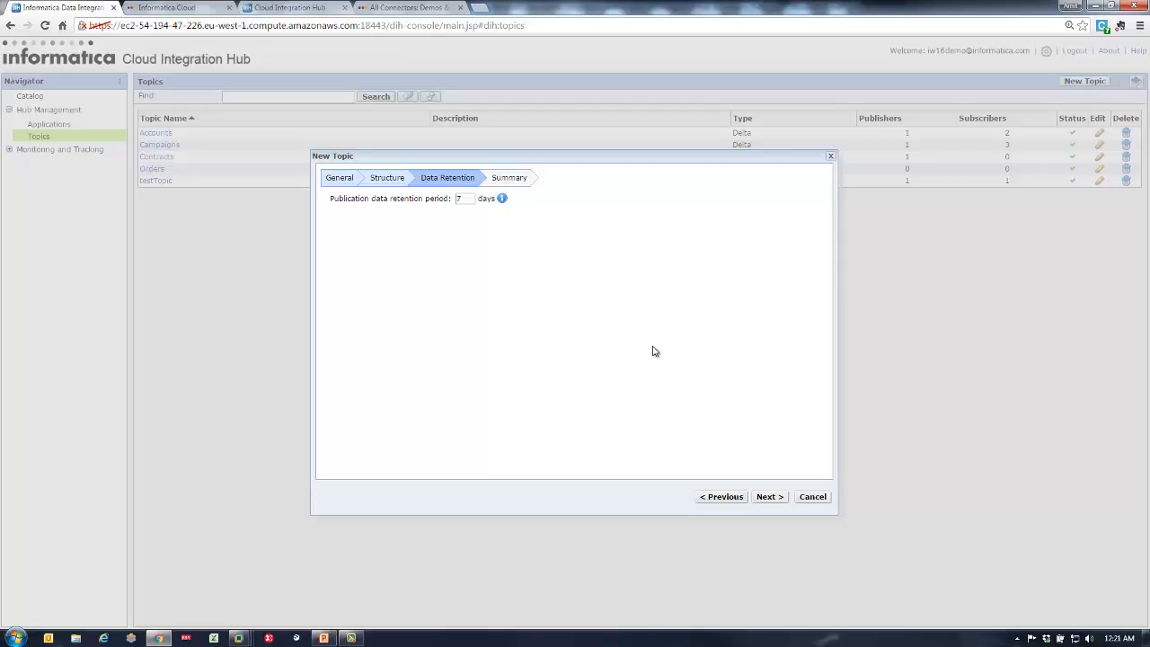
left_click(775, 496)
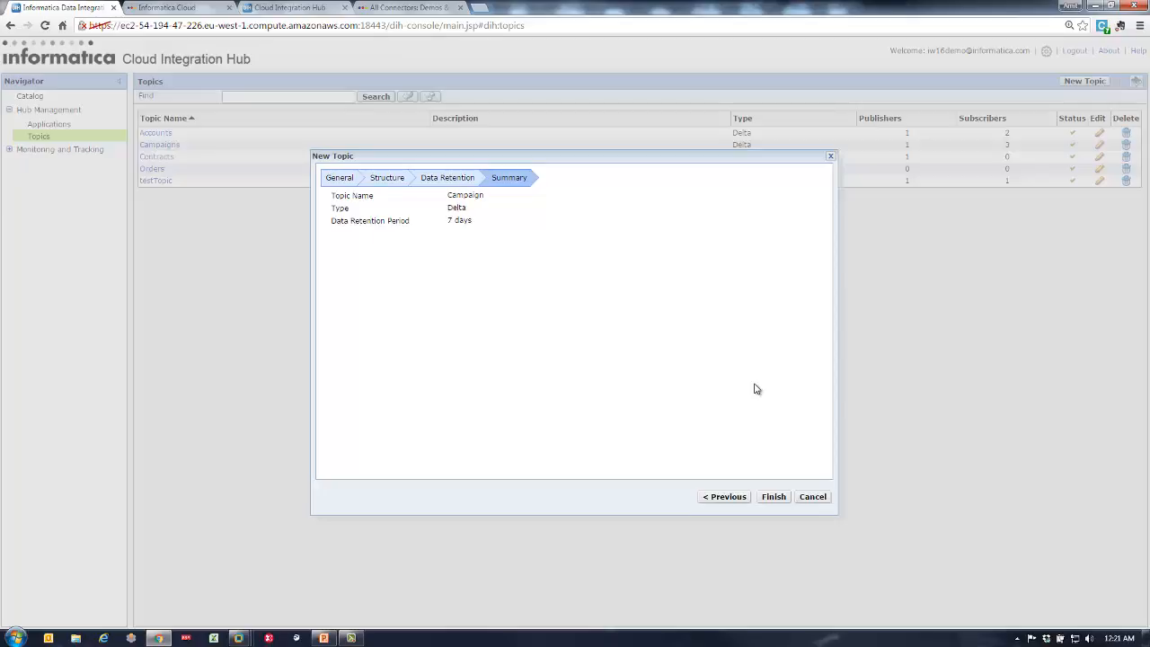
left_click(812, 499)
left_click(665, 360)
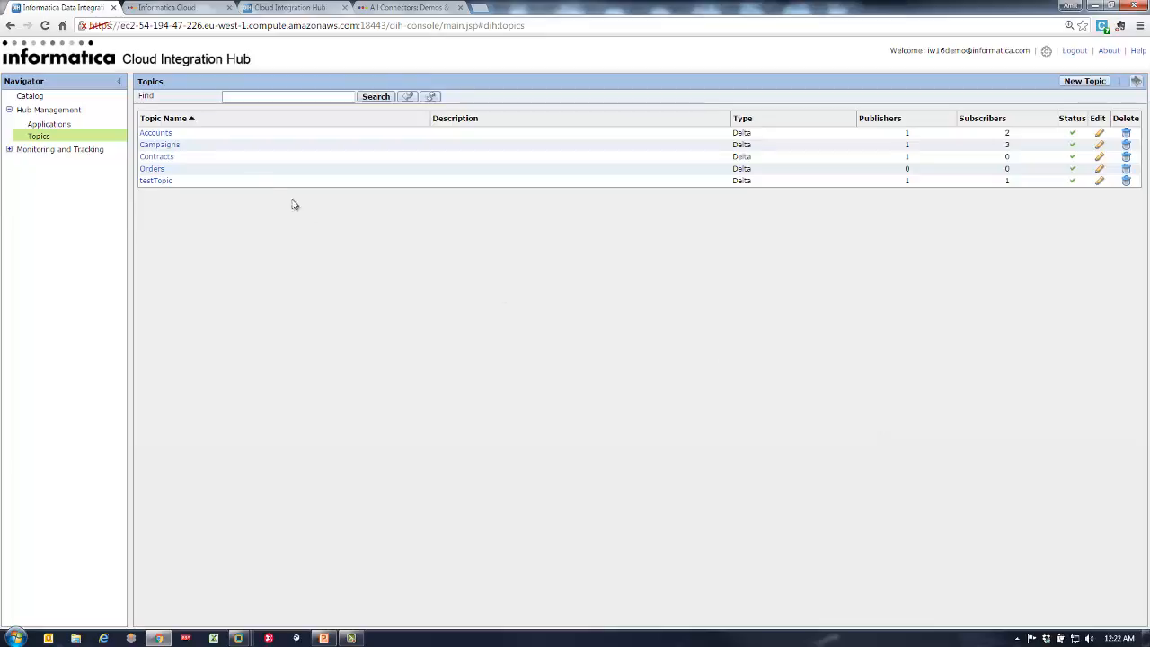
Switch to Informatica Cloud and open the SFDC_Demo Salesforce connection for editing to view its properties.
left_click(175, 9)
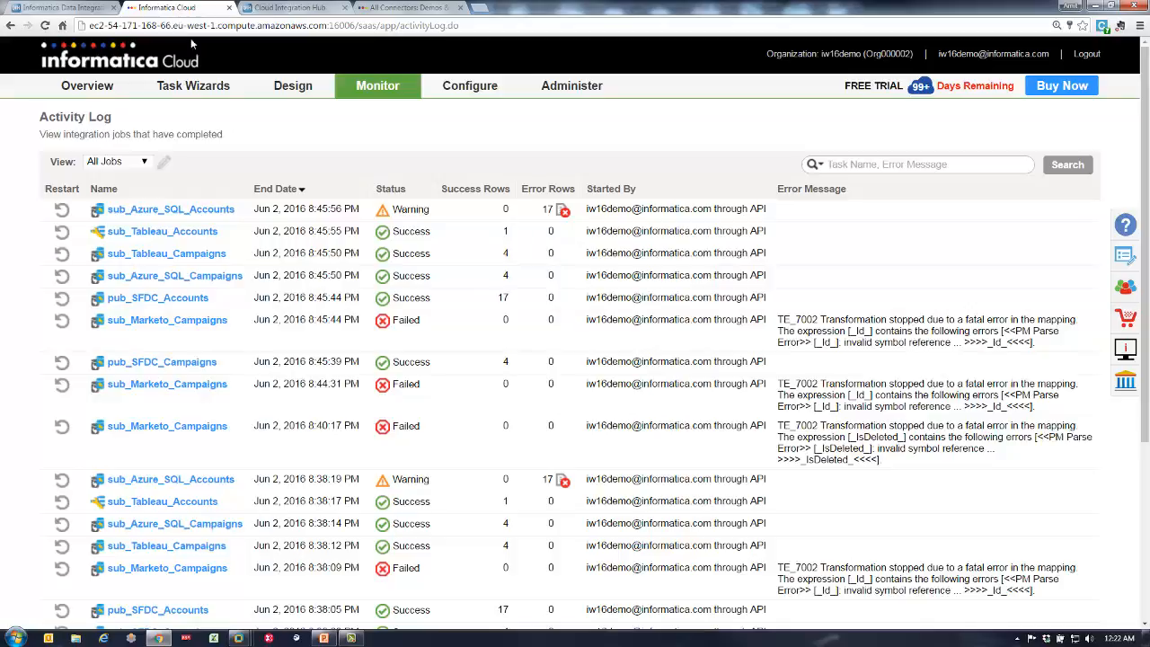
mouse_move(454, 90)
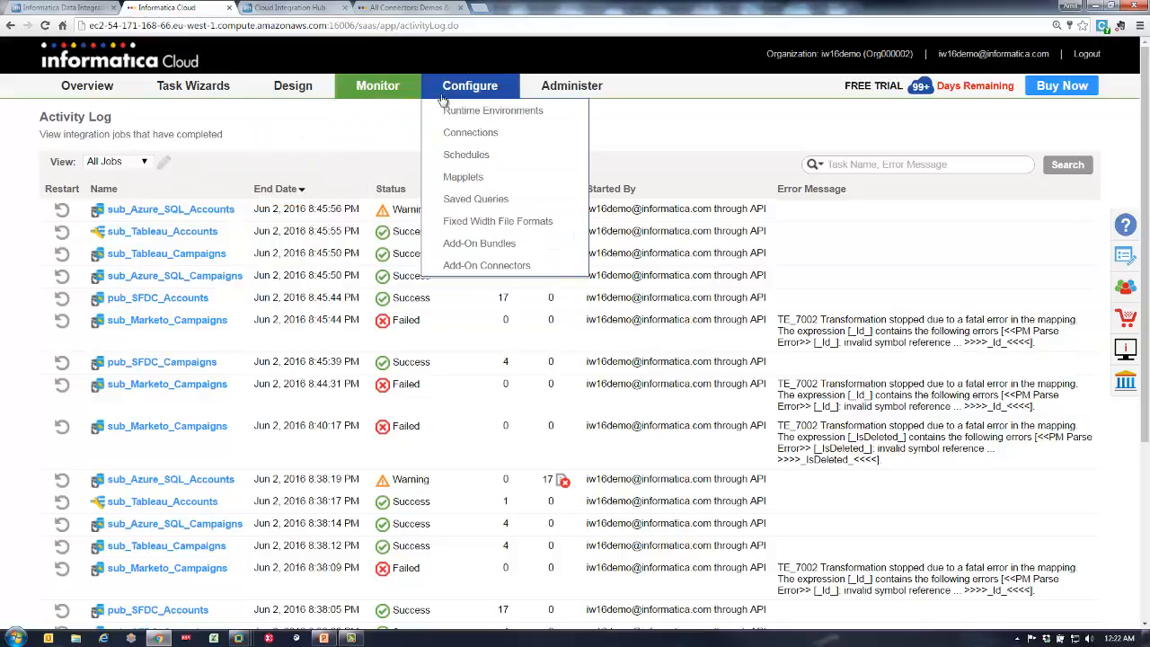
left_click(464, 141)
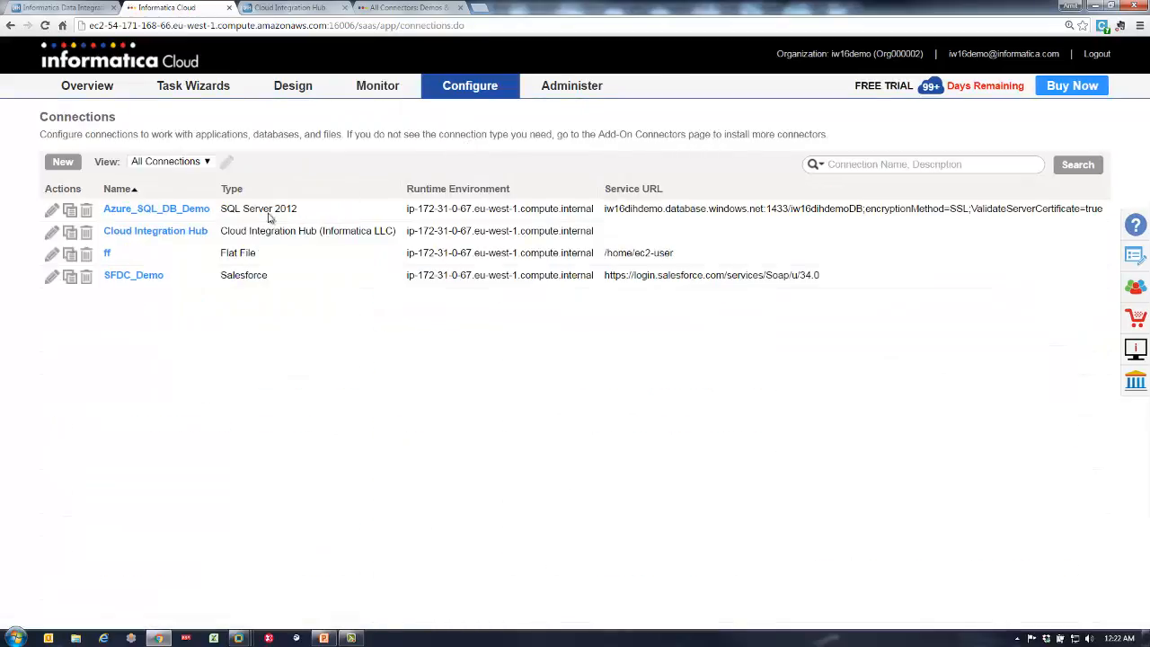
left_click(51, 279)
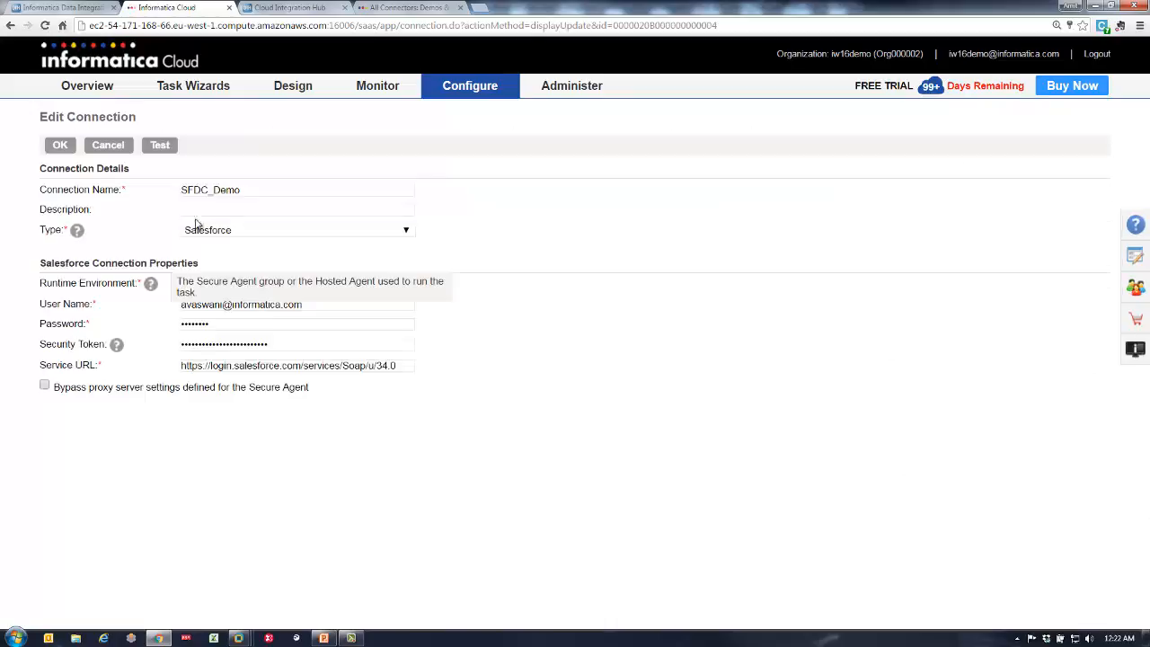
Test the SFDC_Demo connection, and leave it without saving to open the list of Data Synchronization tasks.
left_click(166, 148)
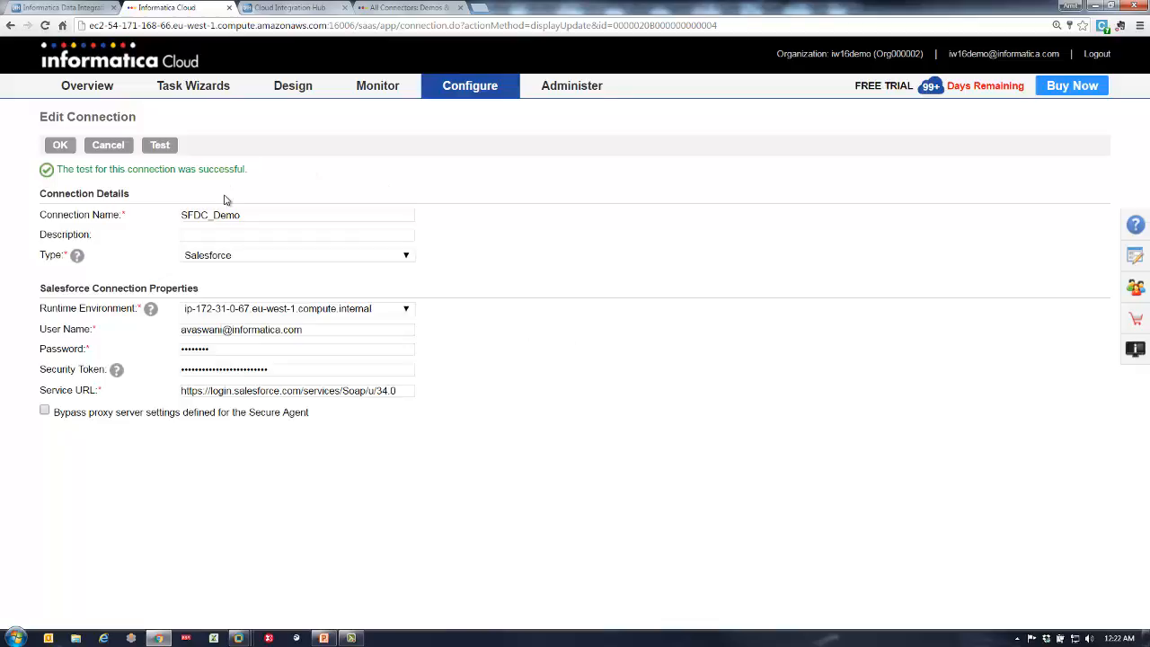
mouse_move(214, 94)
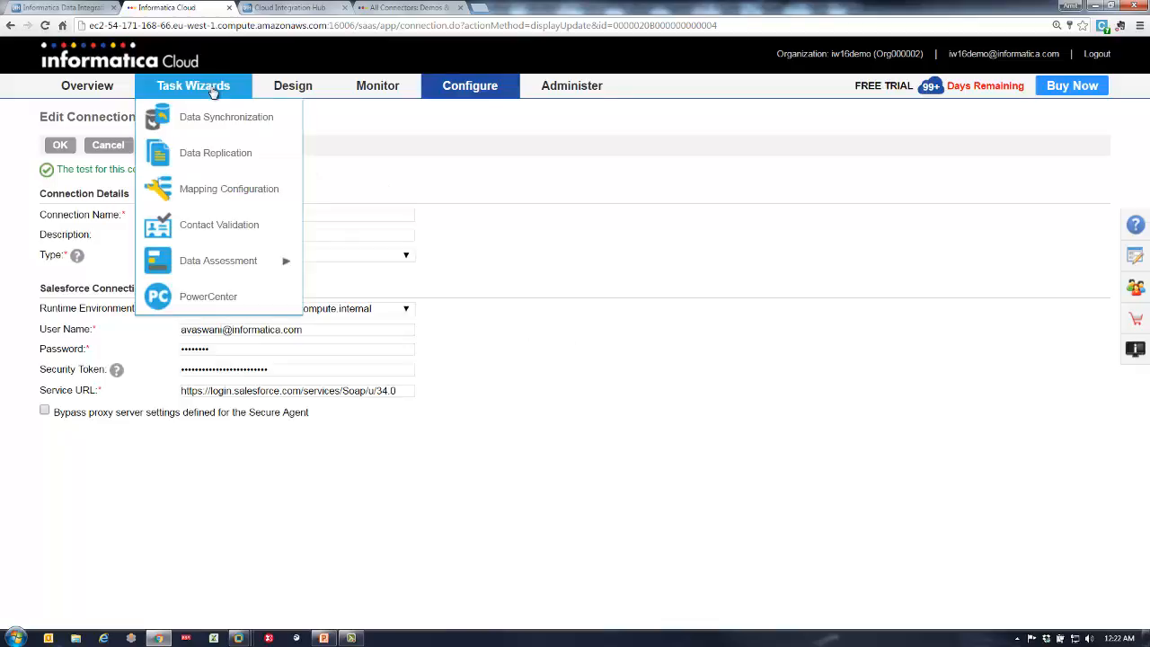
left_click(210, 117)
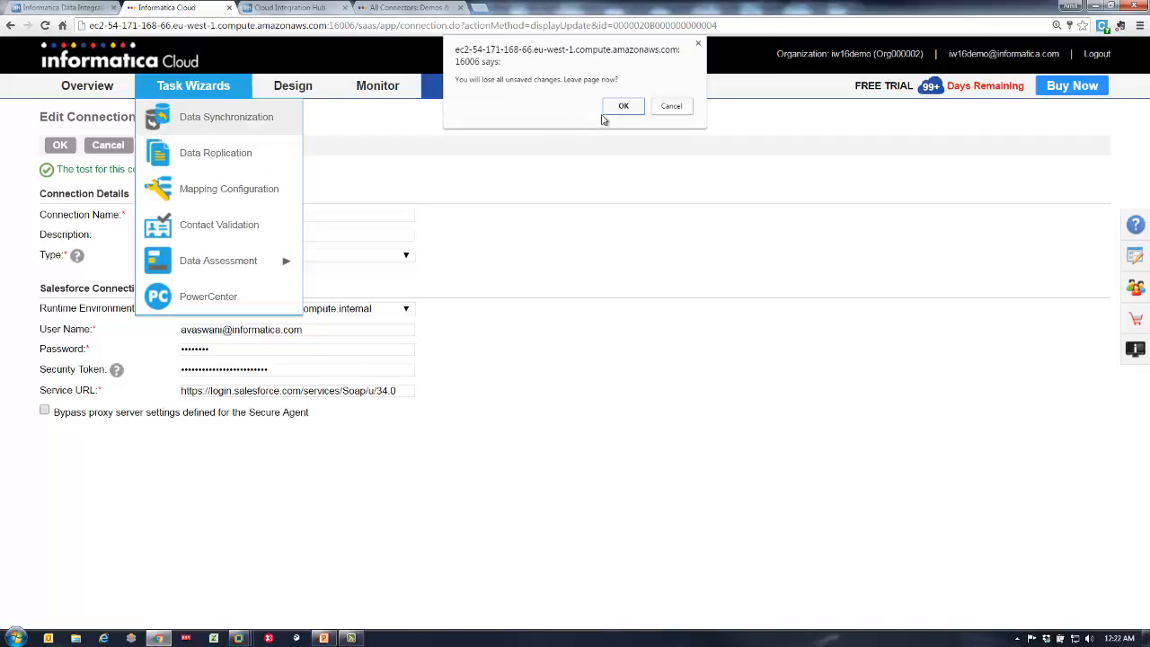
left_click(622, 106)
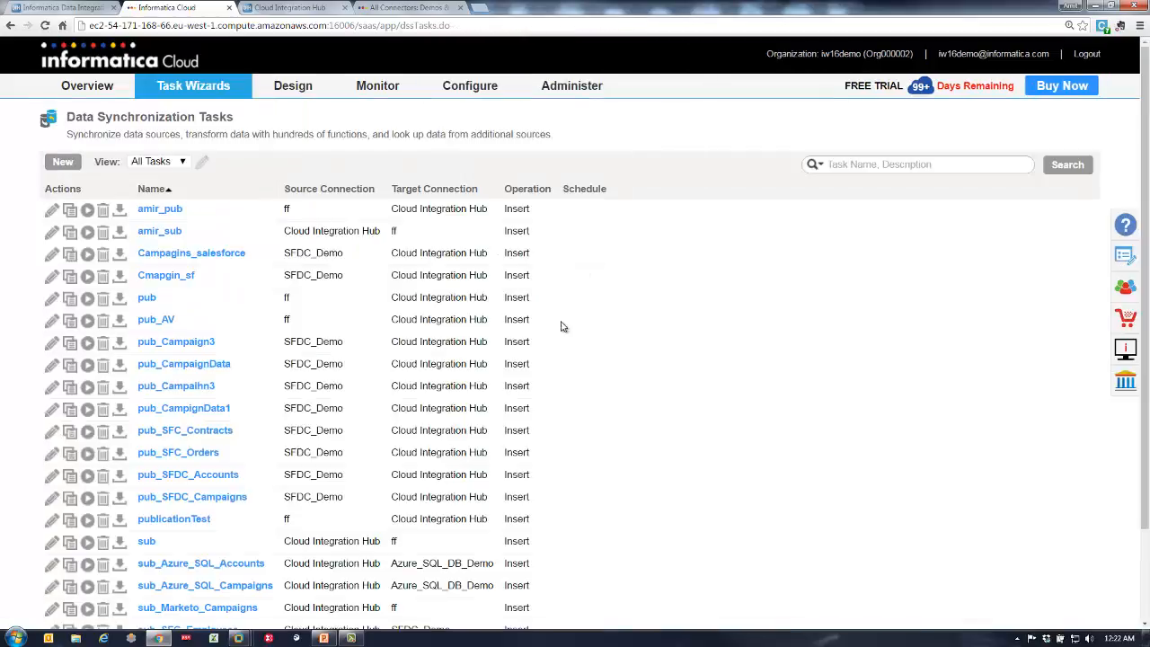
Start a new data synchronization task named pub_Camp_8 with the Insert operation and proceed to its source definition.
left_click(59, 163)
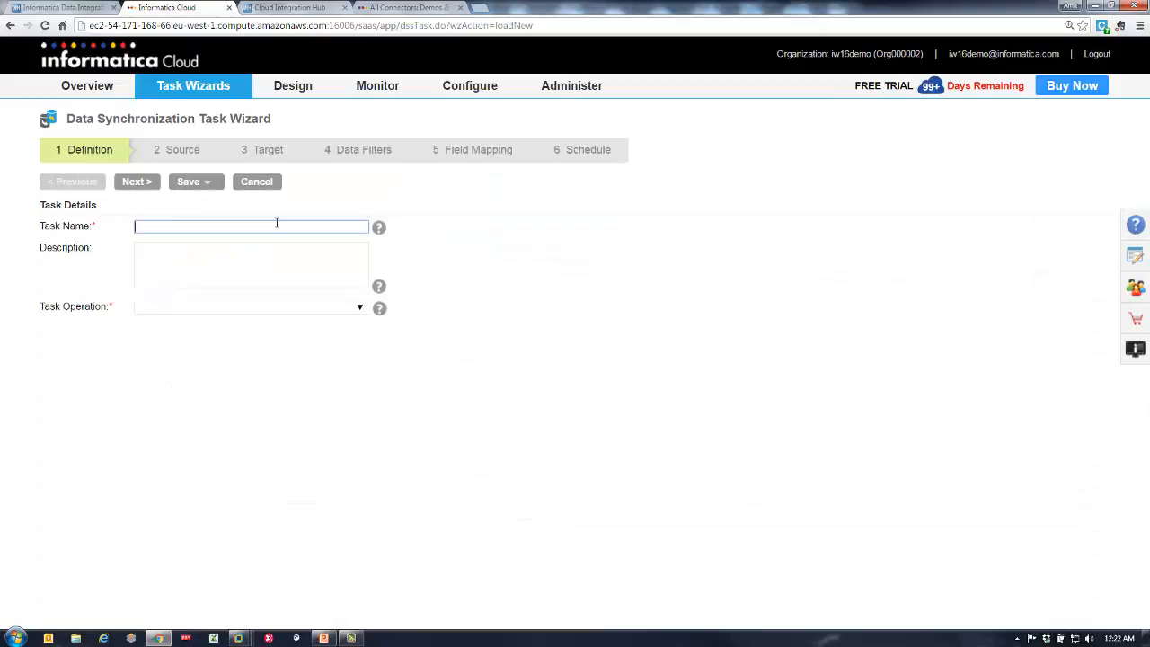
type("pub_Camp_8")
left_click(282, 310)
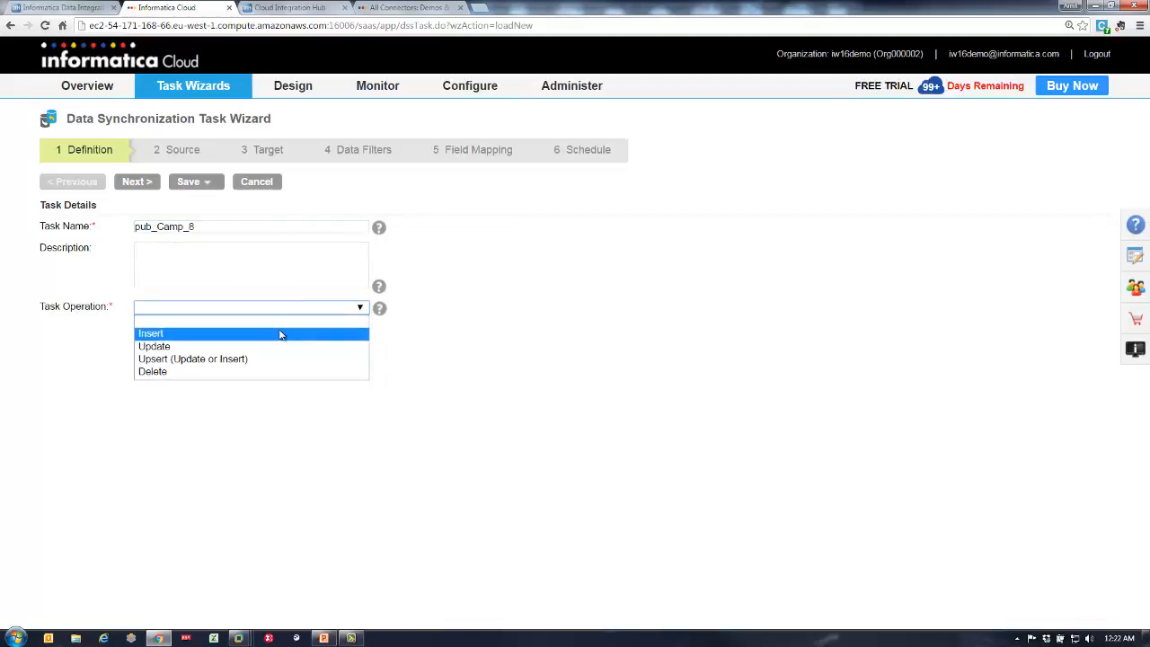
left_click(278, 333)
left_click(139, 183)
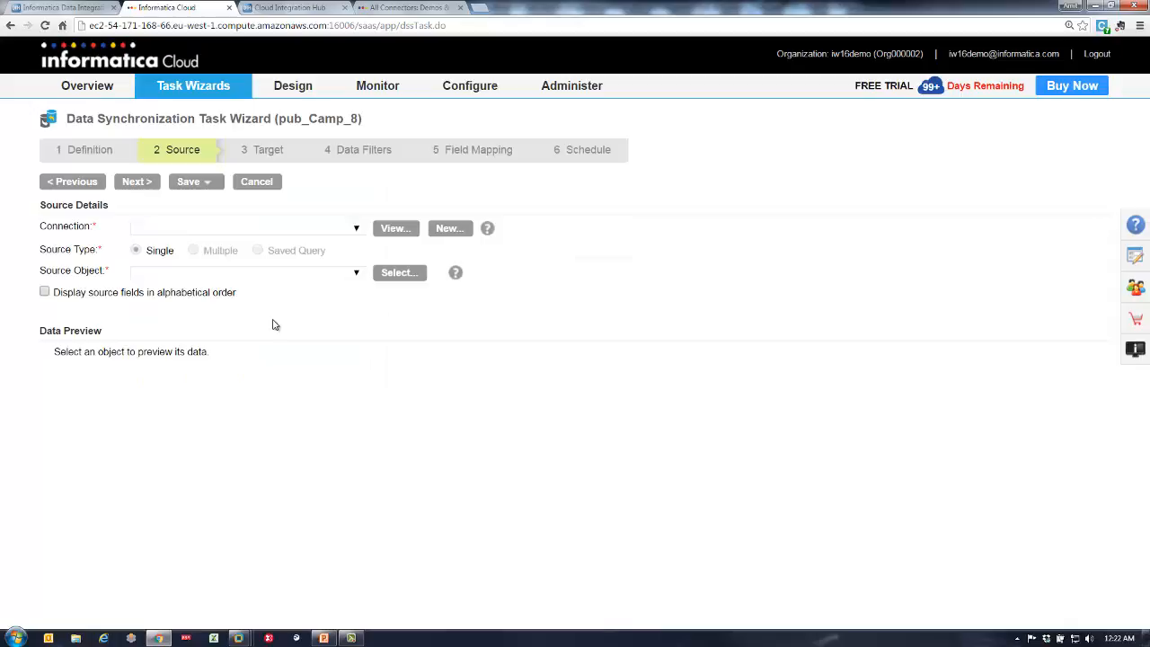
Set the task's source to the single Campaign object from the SFDC_Demo connection and proceed to the target definition.
left_click(248, 235)
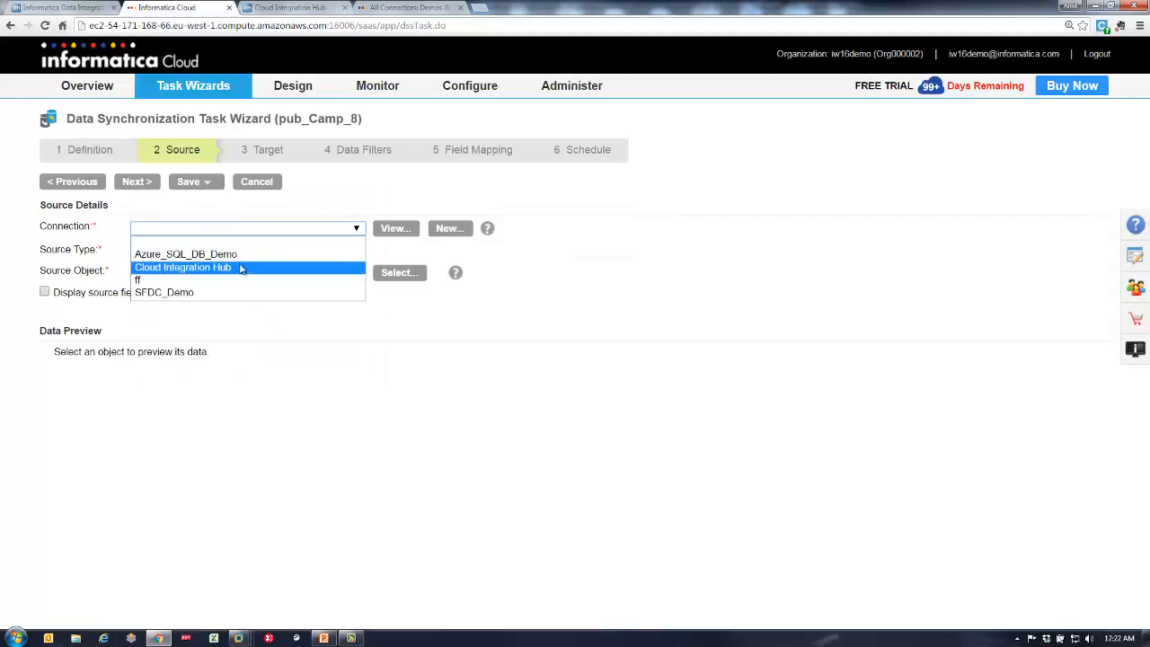
left_click(239, 292)
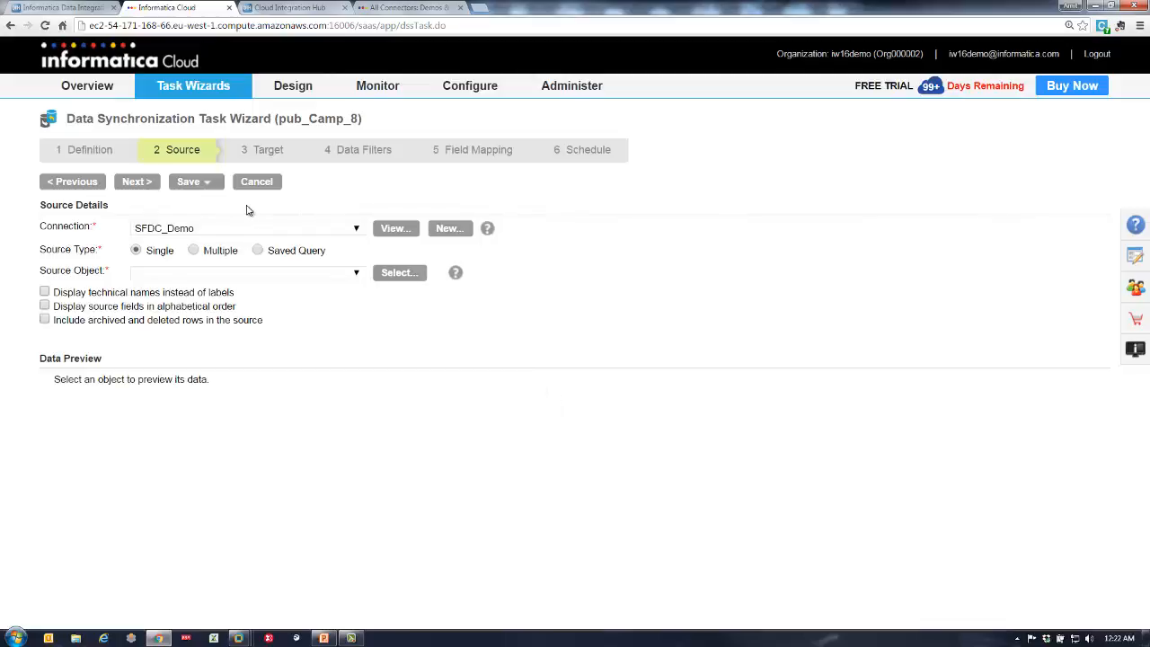
left_click(343, 276)
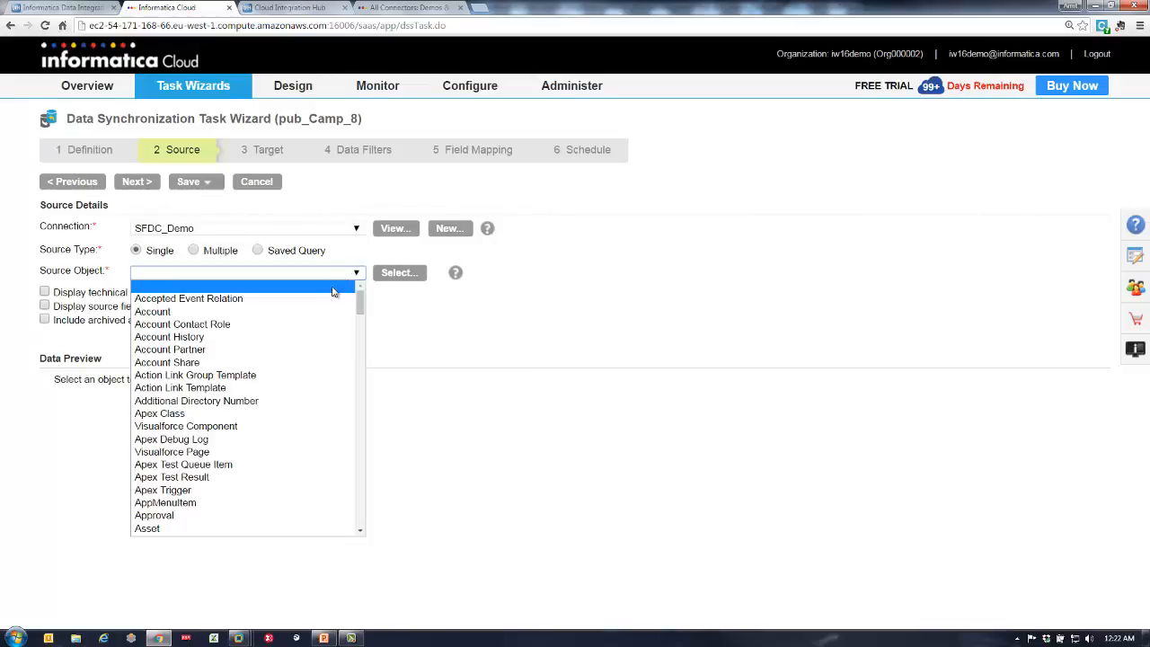
scroll(243, 326, "down", 1)
scroll(243, 325, "down", 15)
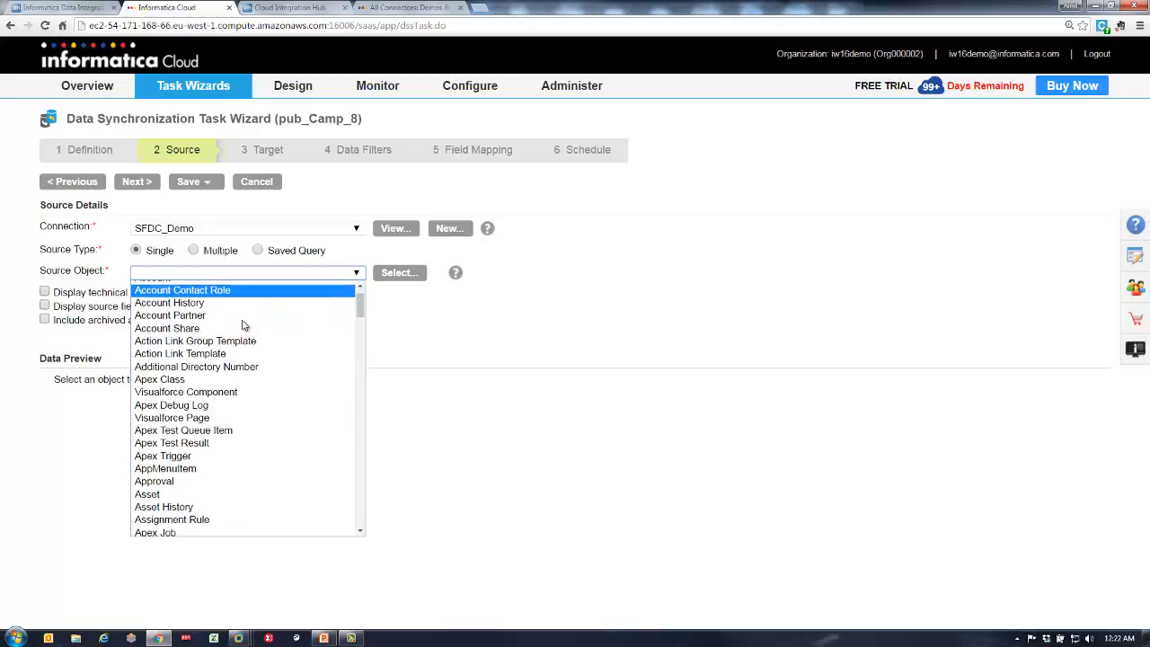
scroll(240, 324, "up", 3)
scroll(240, 325, "up", 5)
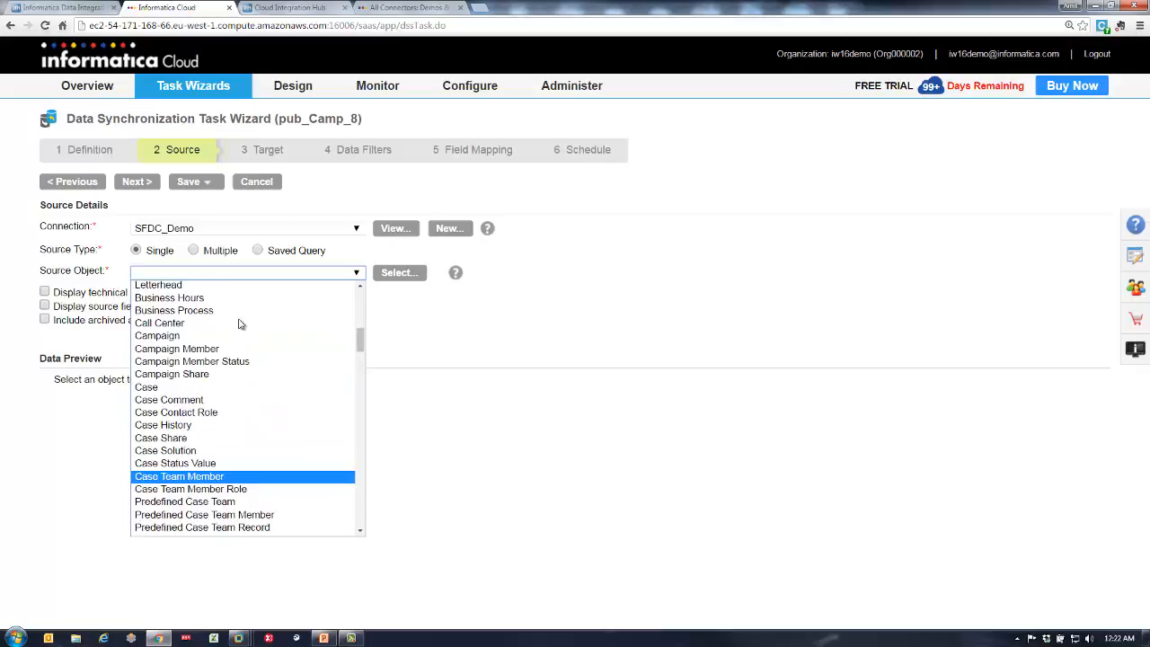
left_click(200, 396)
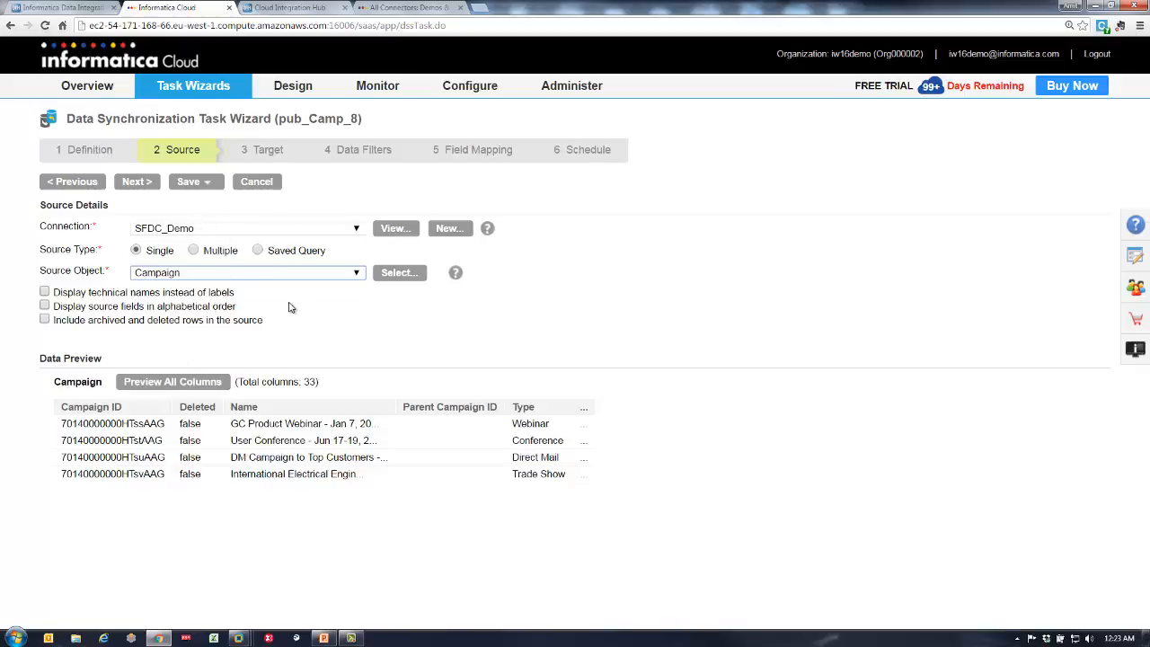
left_click(140, 182)
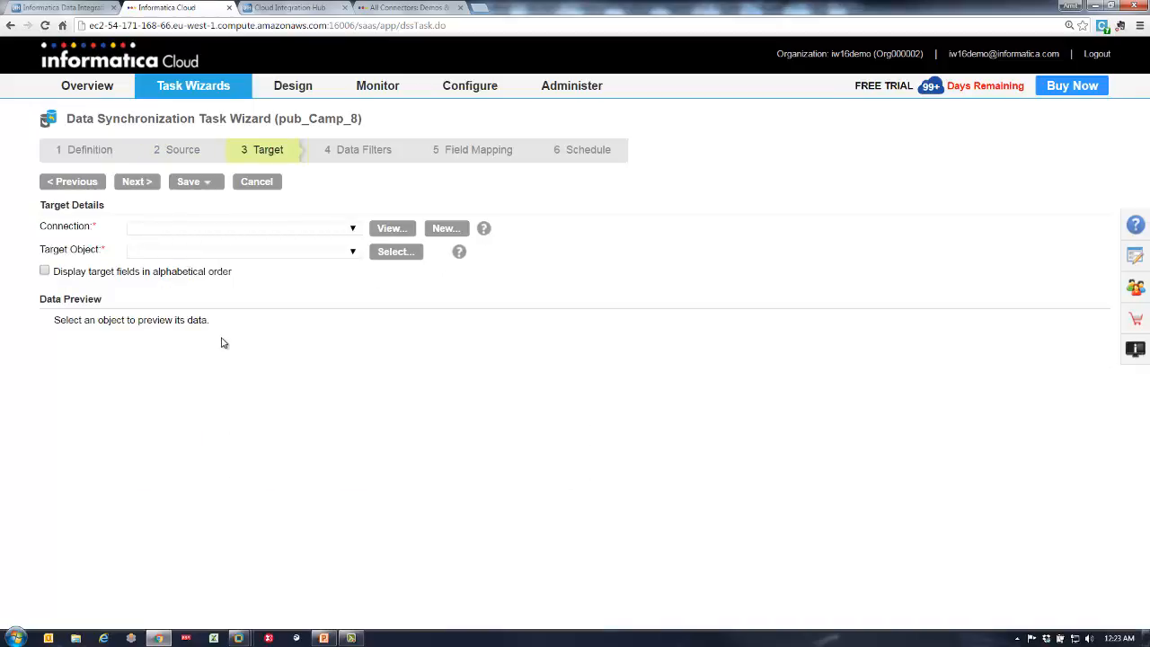
Set the target to Campaigns/Campaign in the Cloud Integration Hub connection, checking the hub's topic list, and proceed to the data filters.
left_click(239, 230)
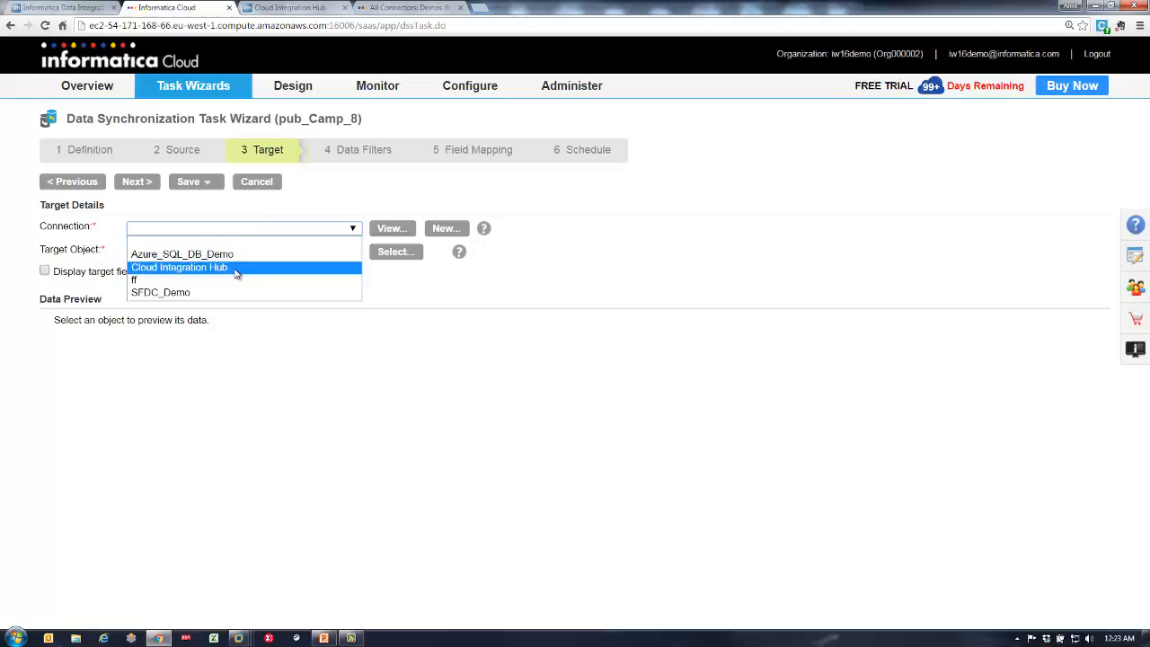
left_click(238, 267)
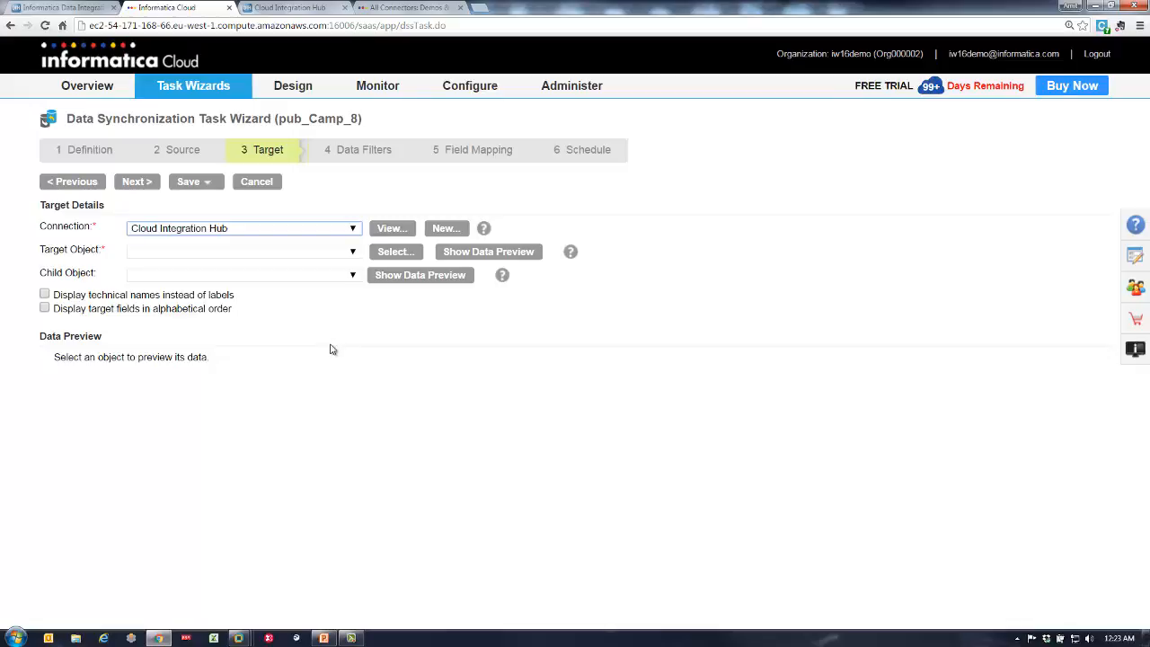
left_click(285, 252)
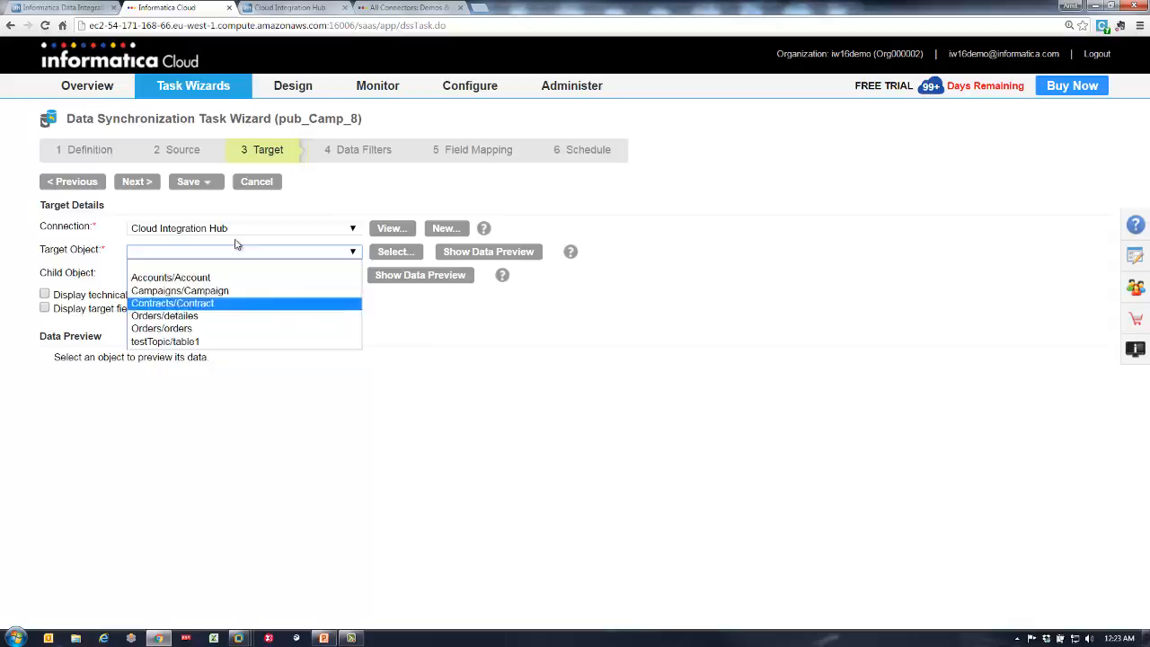
left_click(90, 11)
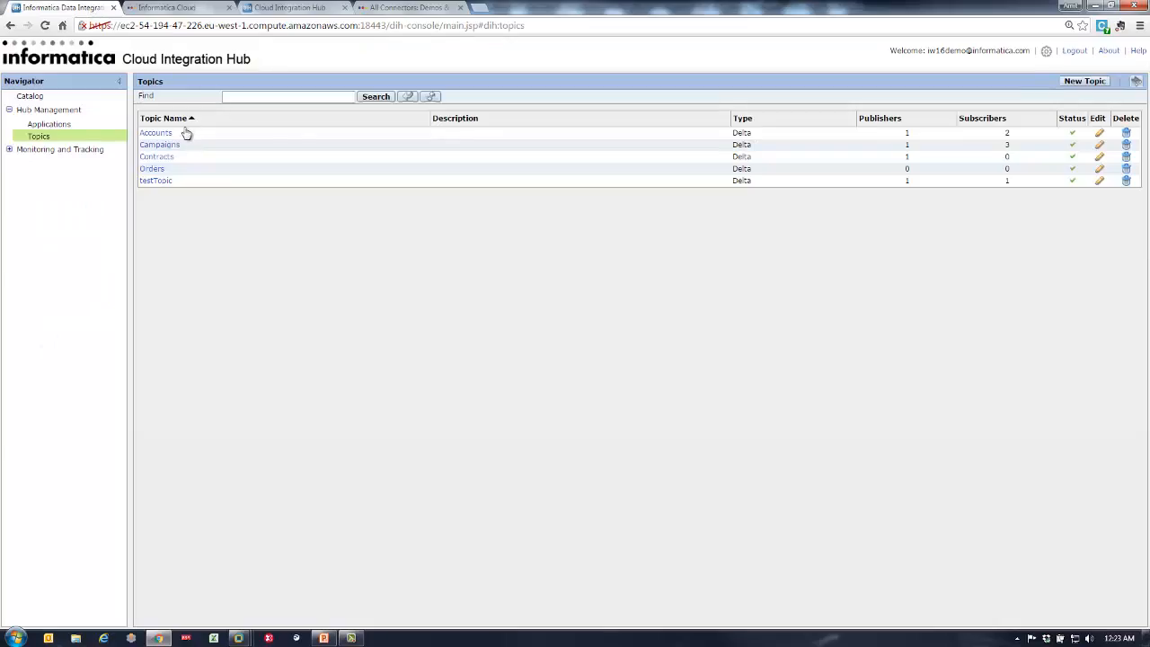
left_click(171, 6)
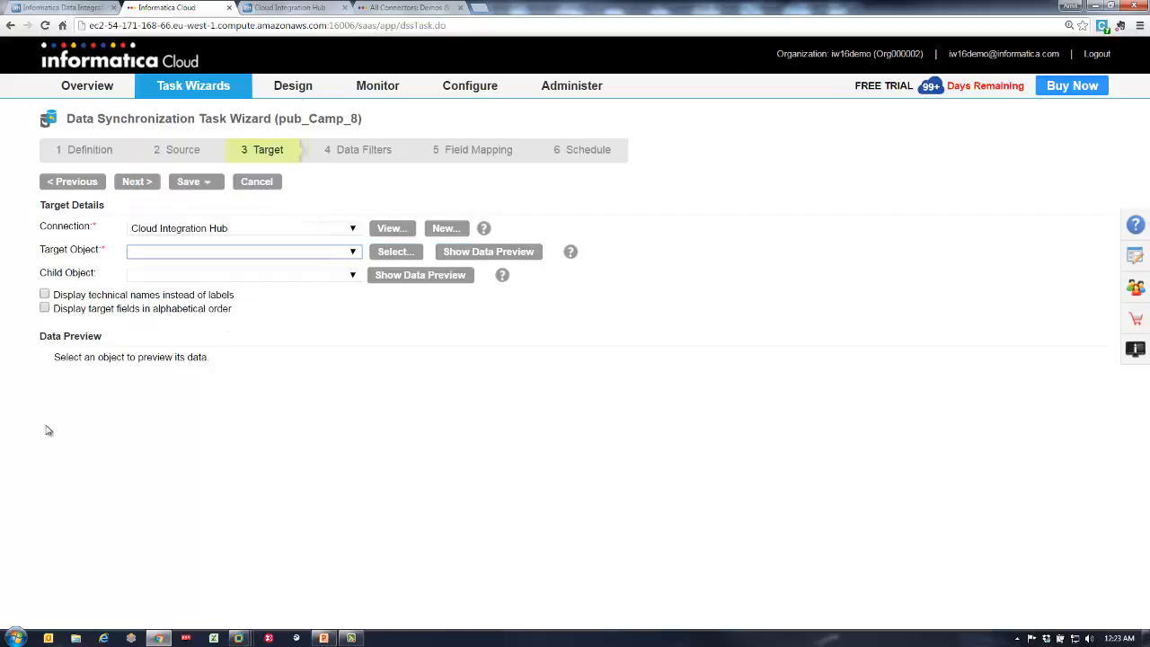
left_click(167, 254)
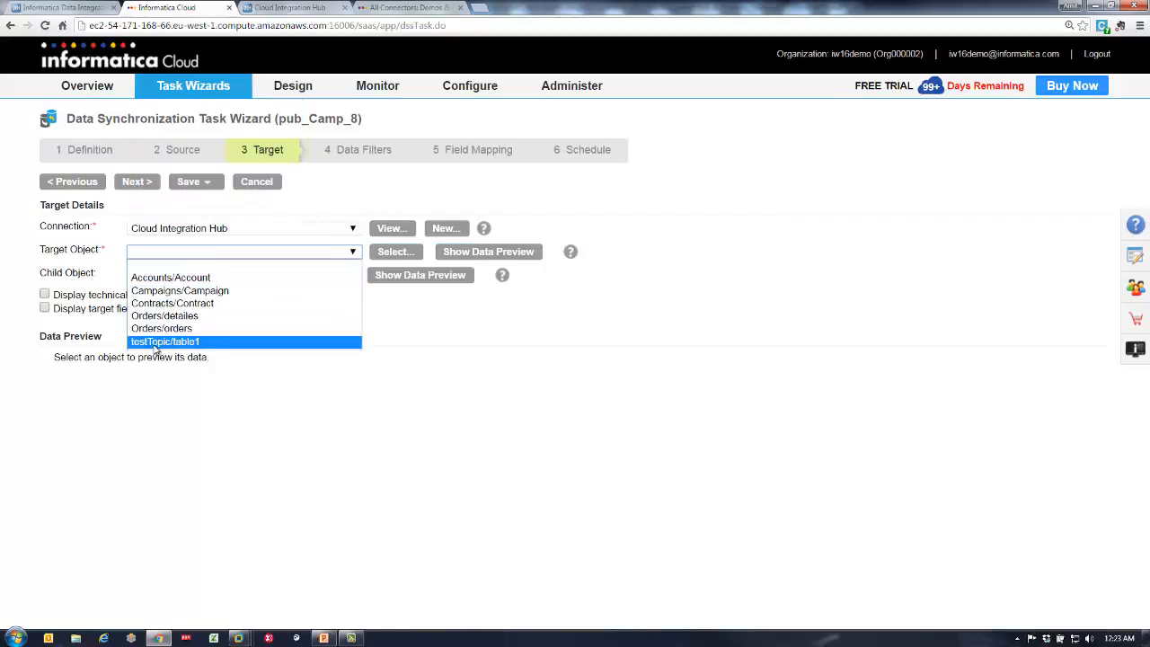
left_click(169, 291)
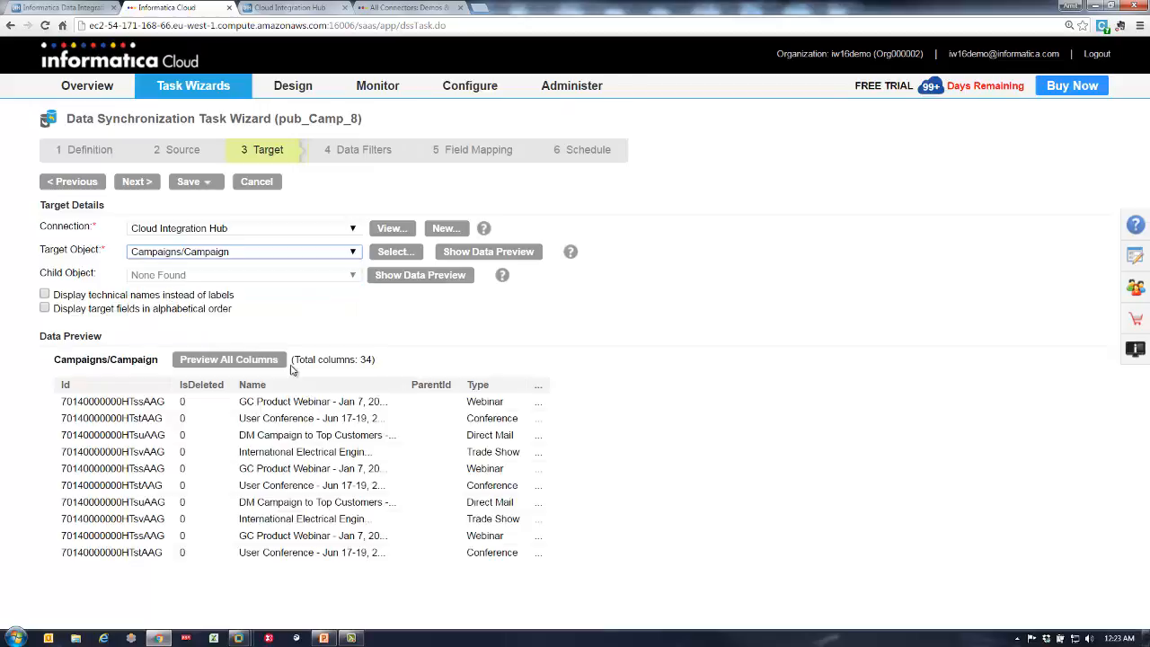
left_click(135, 184)
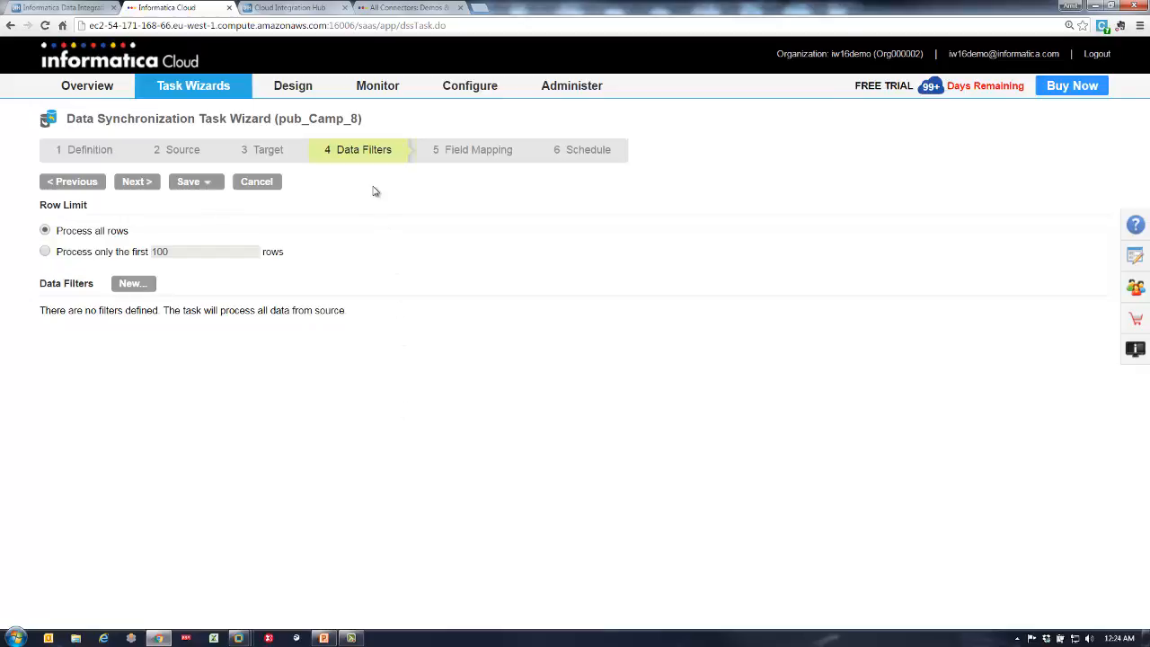
Add a Campaign data filter for Last Modified Date Greater Than $LastRunTime and proceed to the field mapping.
left_click(140, 286)
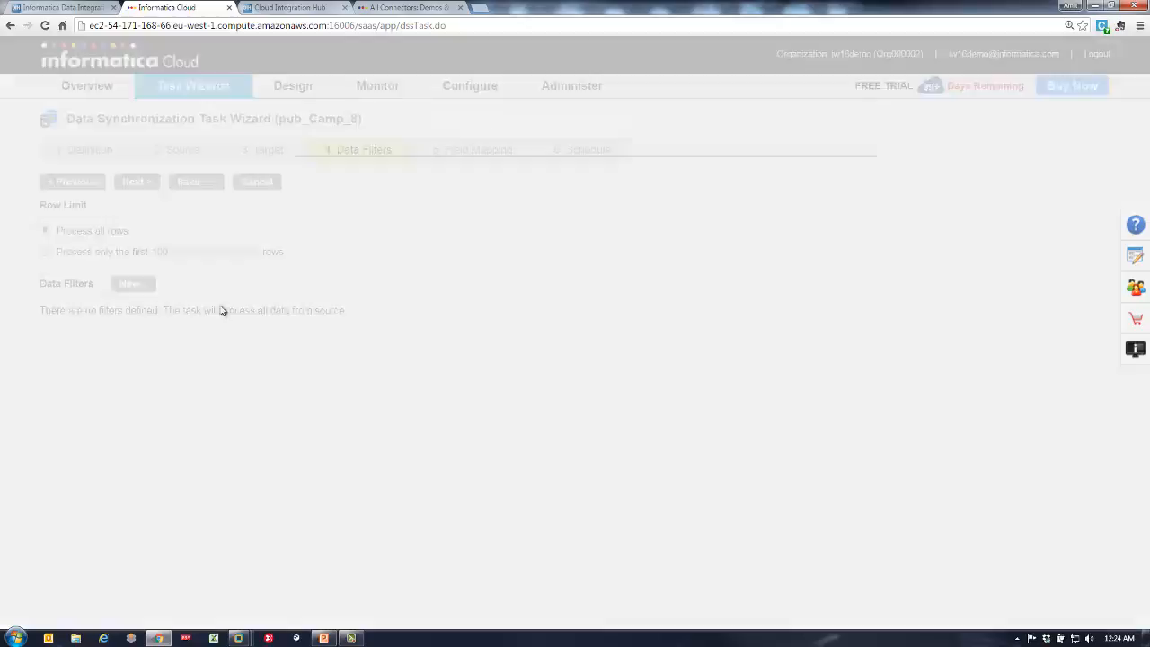
left_click(483, 246)
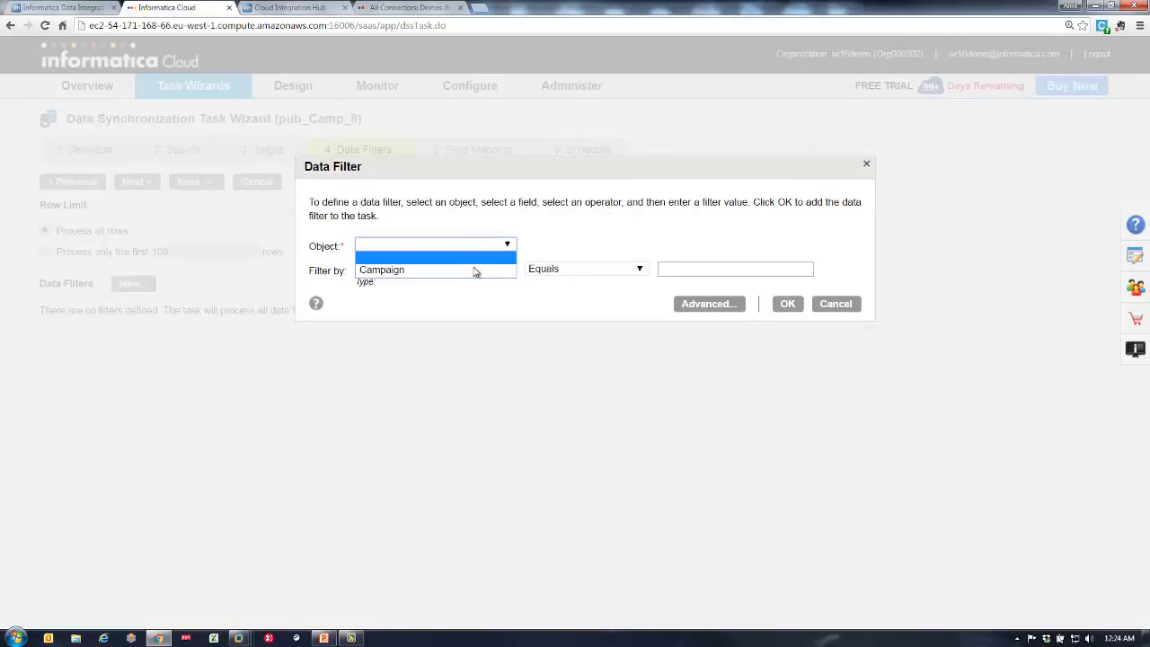
left_click(473, 269)
left_click(474, 270)
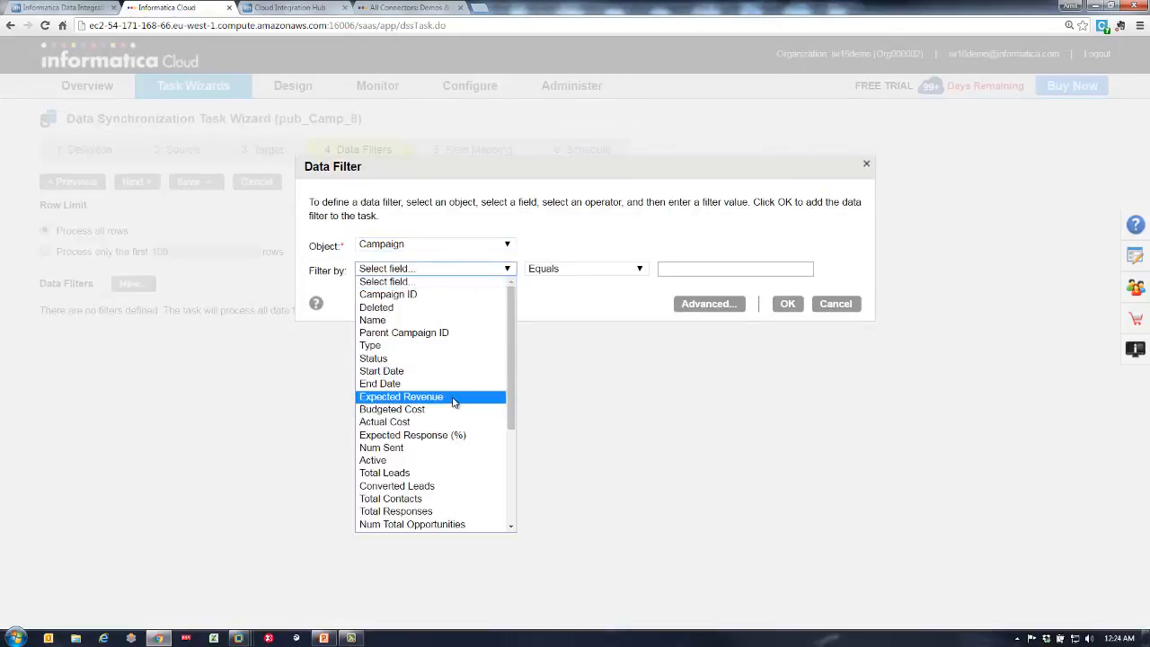
scroll(455, 401, "down", 3)
left_click(448, 451)
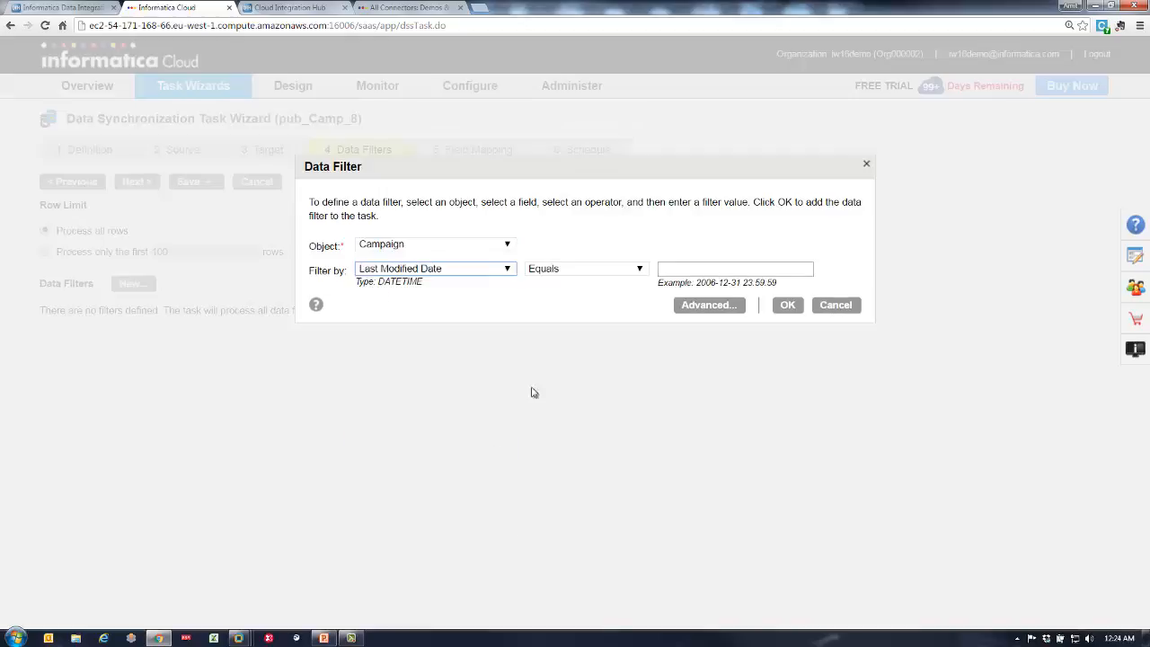
left_click(562, 271)
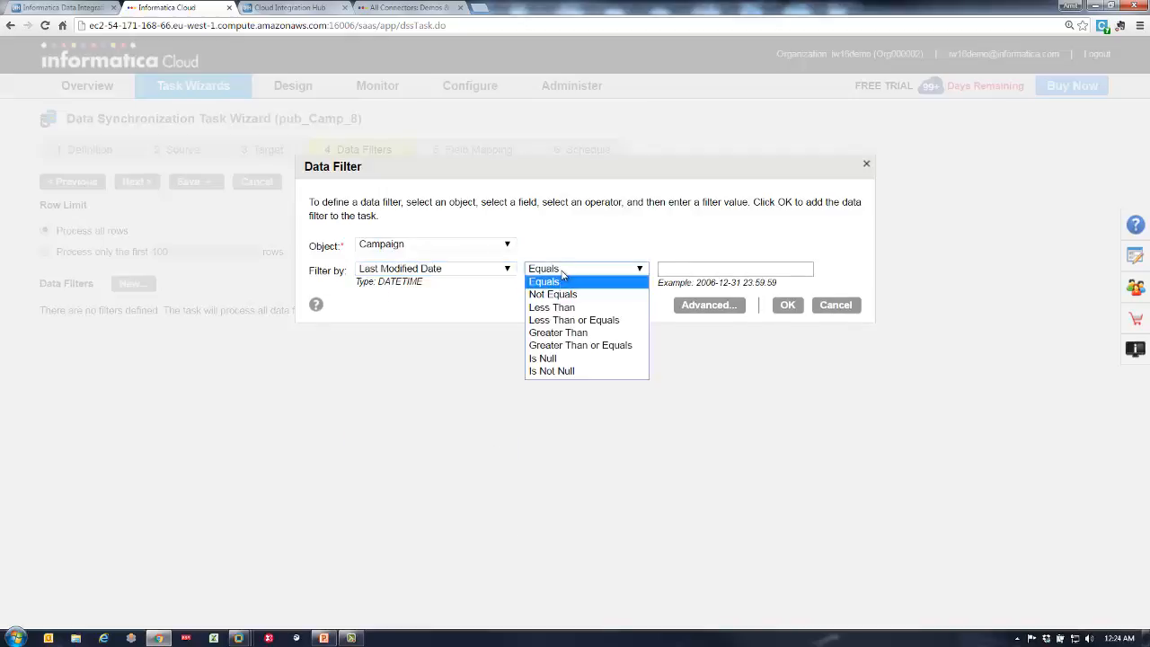
left_click(572, 332)
left_click(700, 269)
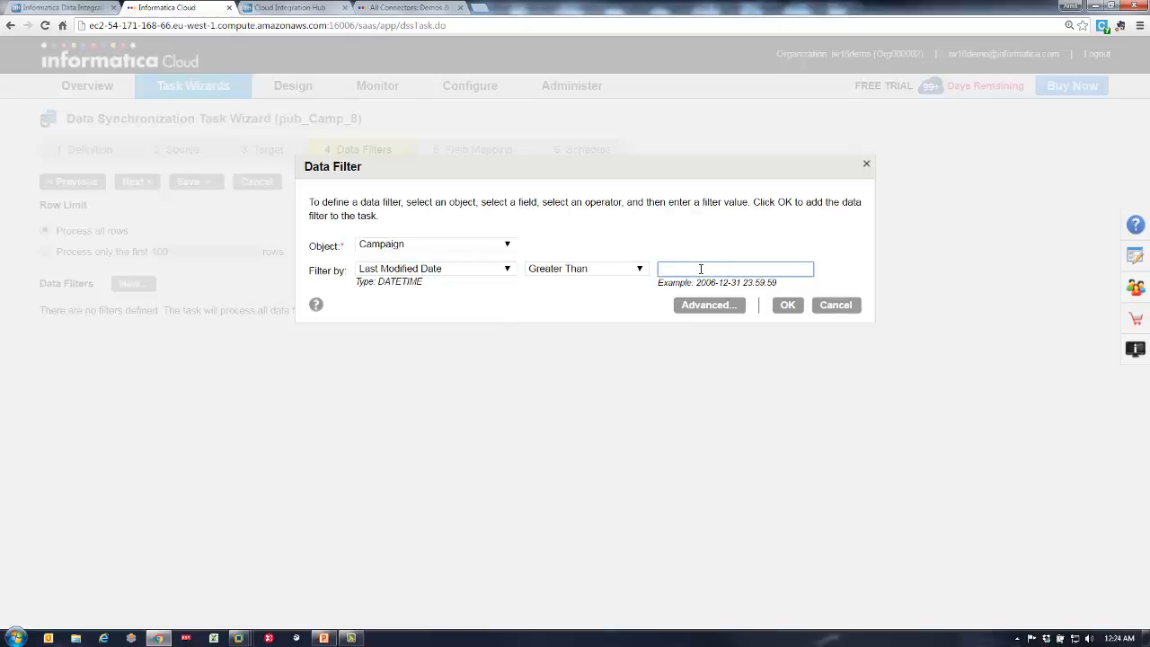
type("$LastRunTime")
left_click(785, 306)
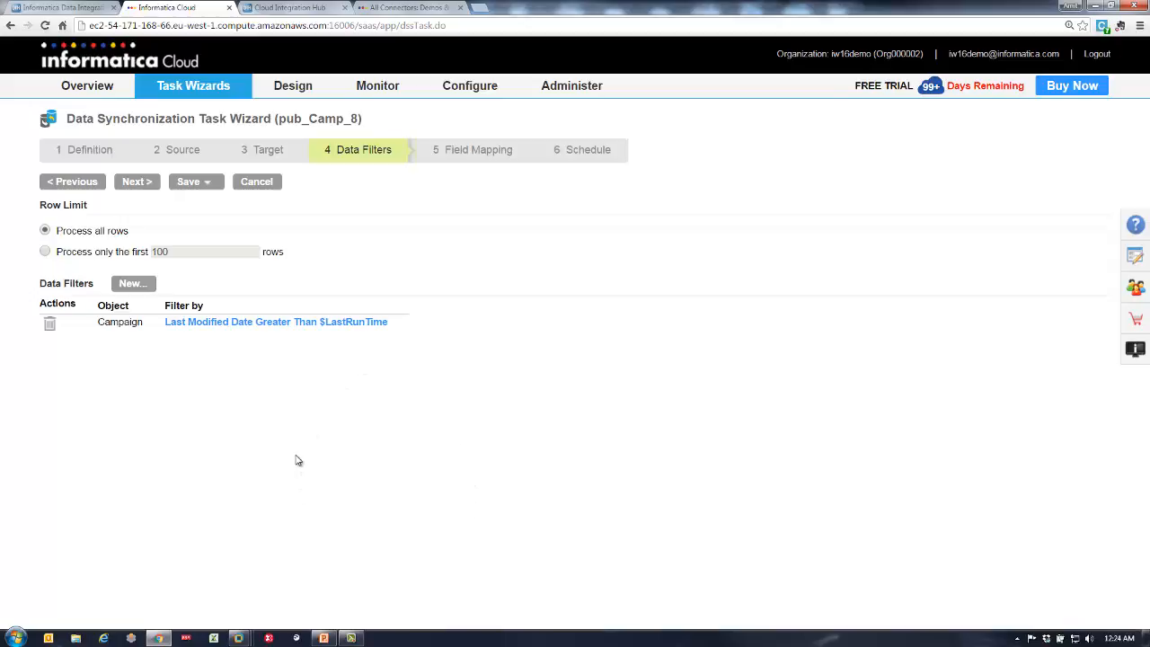
left_click(139, 181)
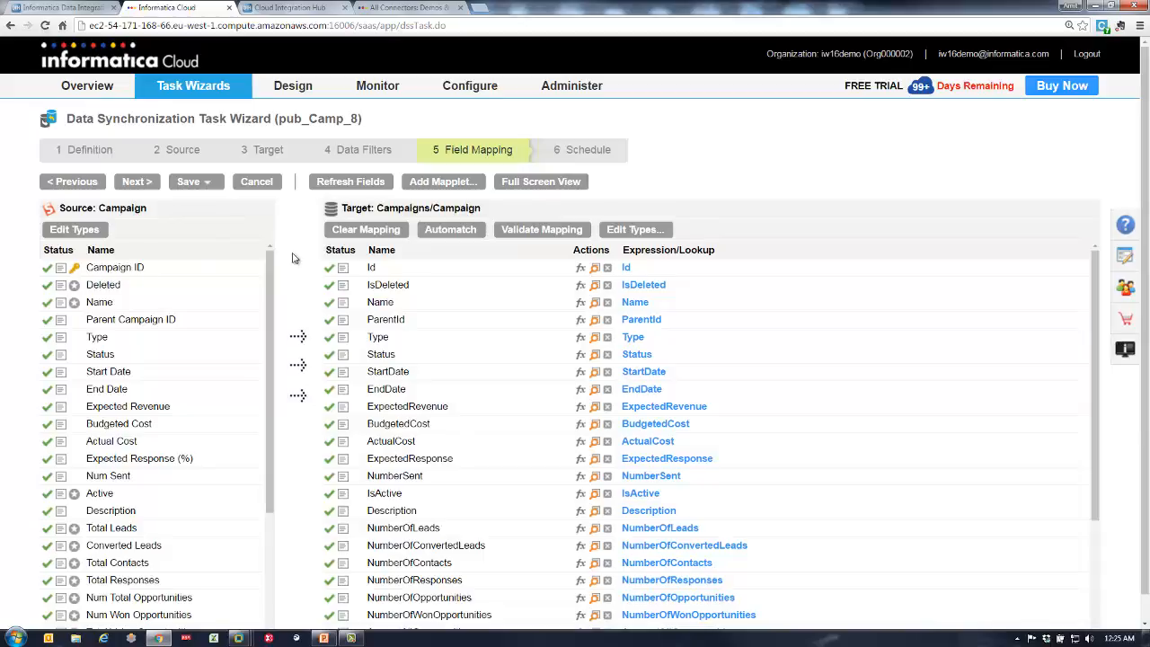
Look over the automatch options and the functions available for the Id target field's expression, and close it without changes.
left_click(450, 230)
left_click(441, 236)
left_click(580, 269)
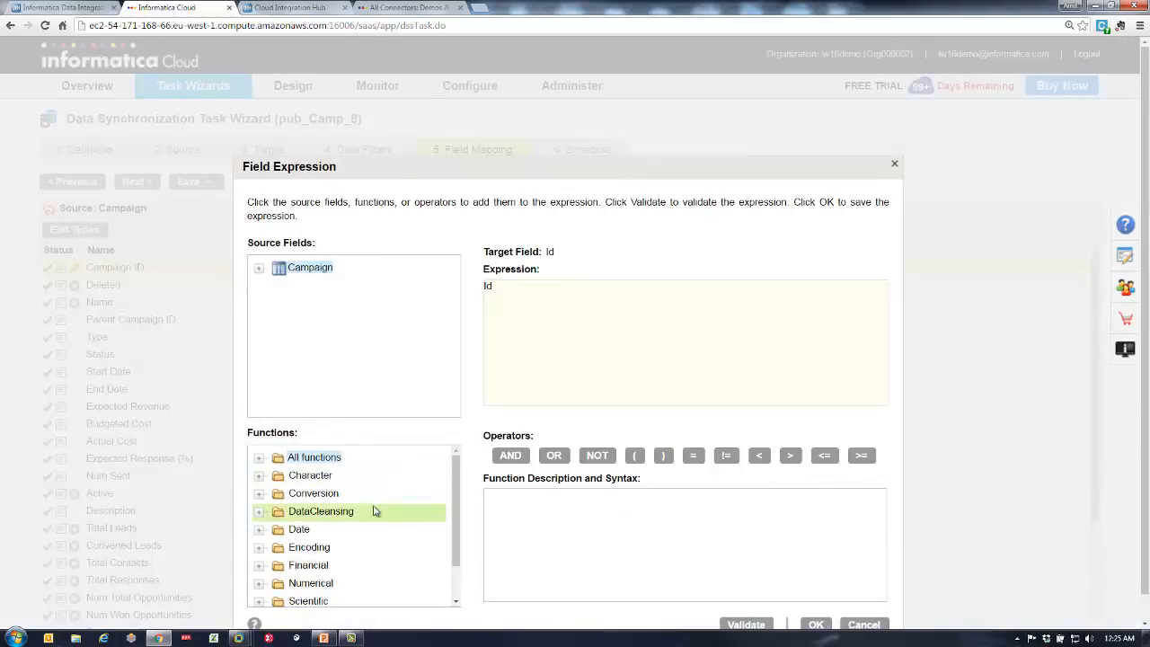
left_click(258, 462)
scroll(332, 490, "down", 4)
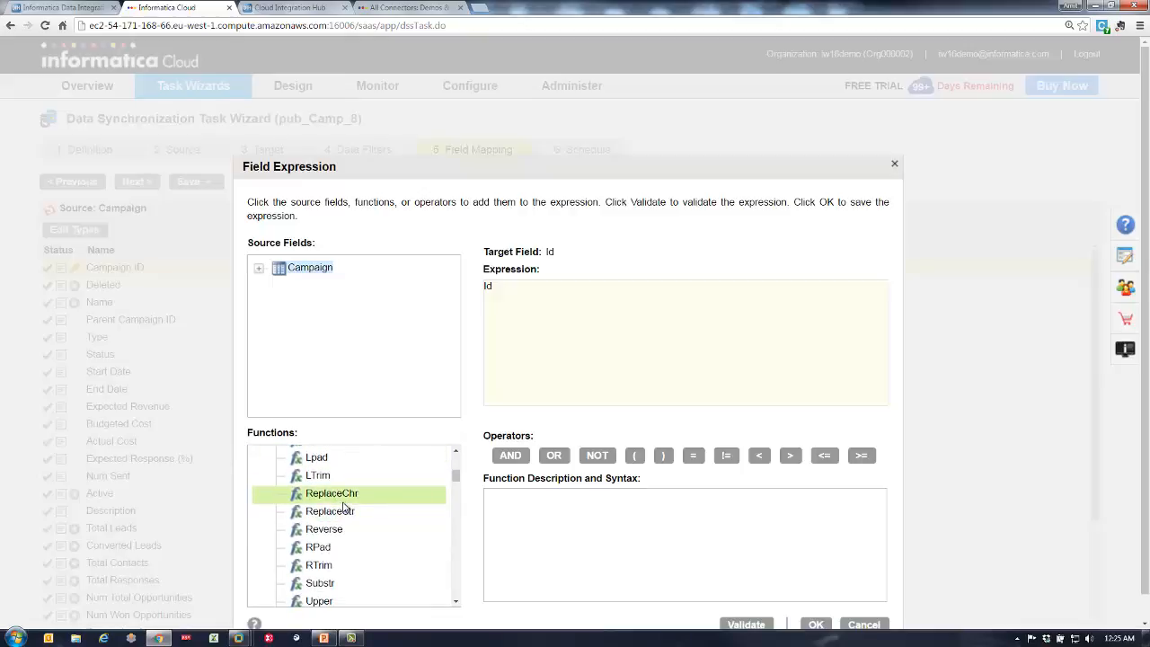
scroll(351, 486, "down", 2)
scroll(355, 490, "down", 6)
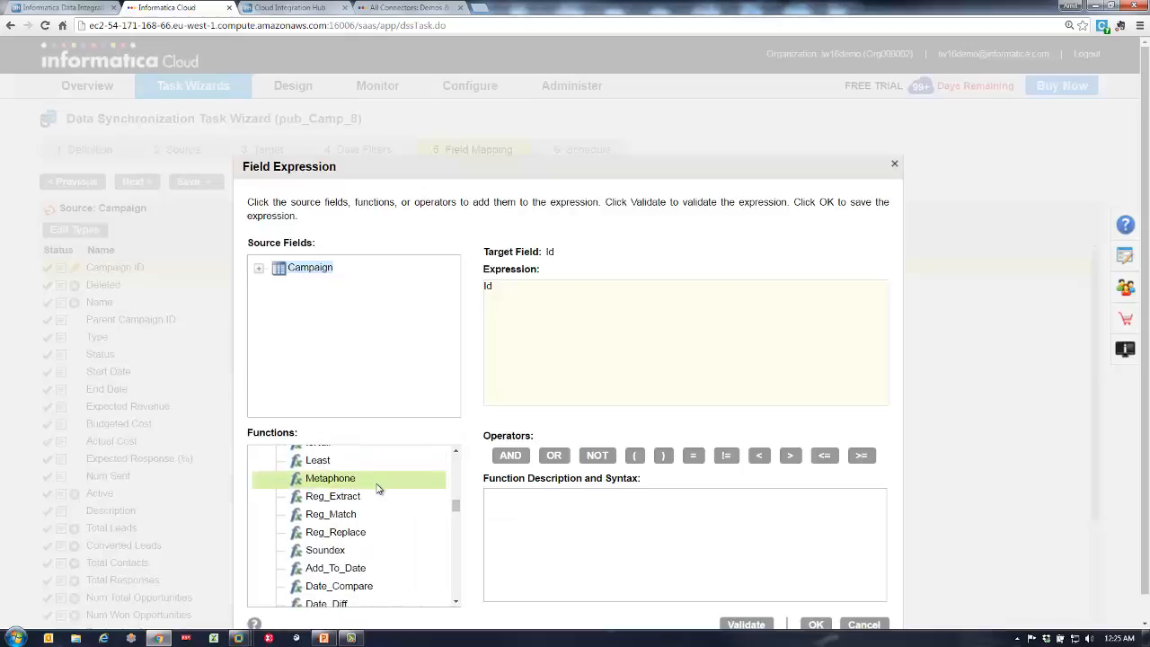
left_click(865, 623)
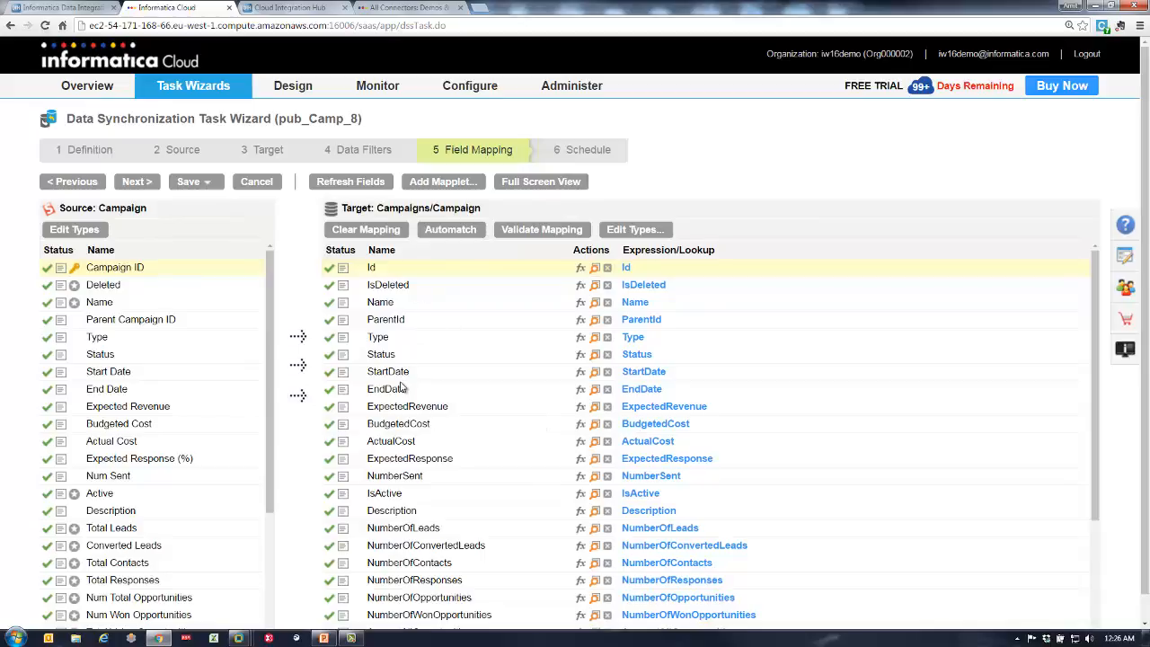
View the save options for the pub_Camp_8 task and cancel the wizard without saving the task.
left_click(189, 183)
left_click(190, 193)
left_click(257, 183)
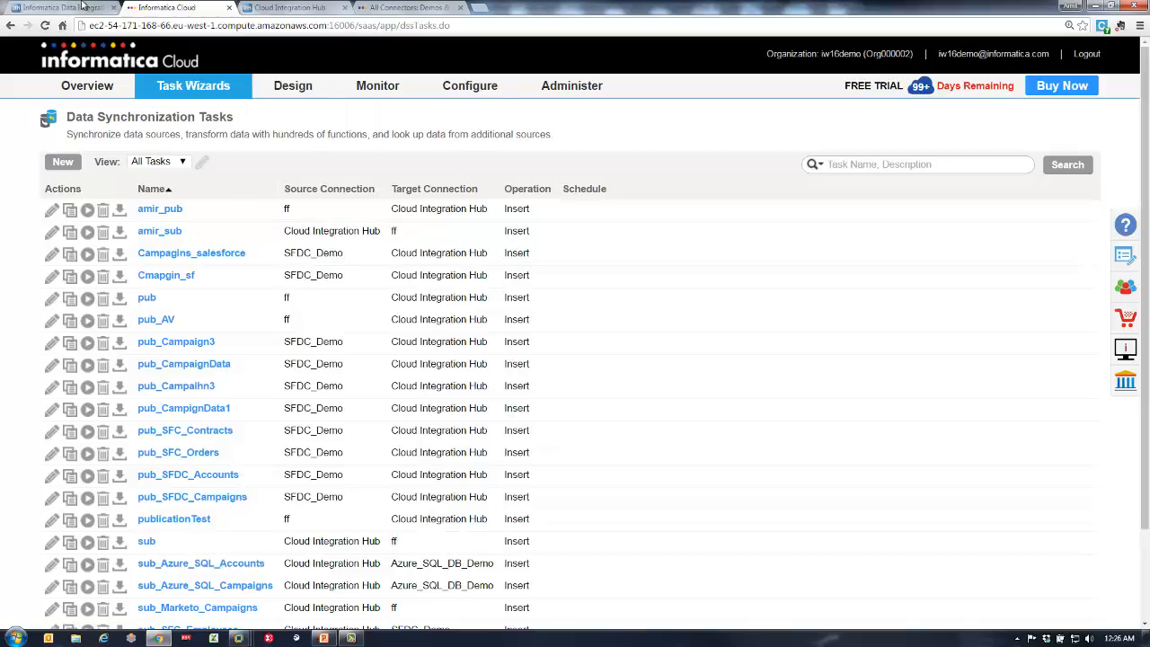
Switch to Cloud Integration Hub, create an application named SFDC, look at its empty publications list, and save it.
left_click(76, 7)
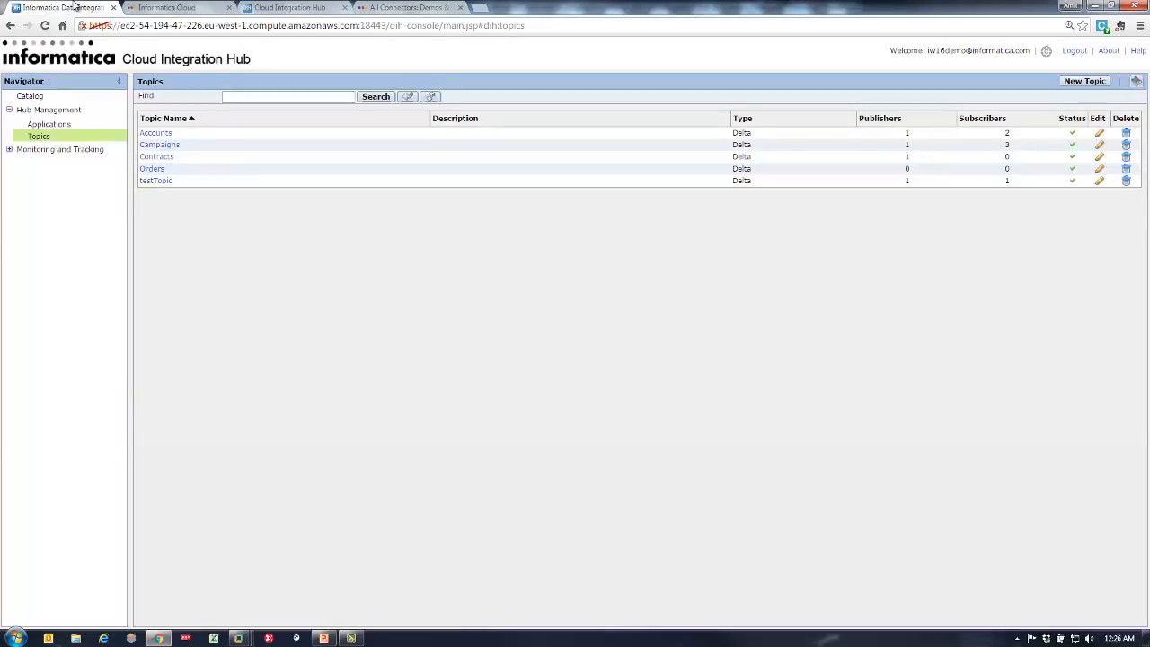
left_click(60, 129)
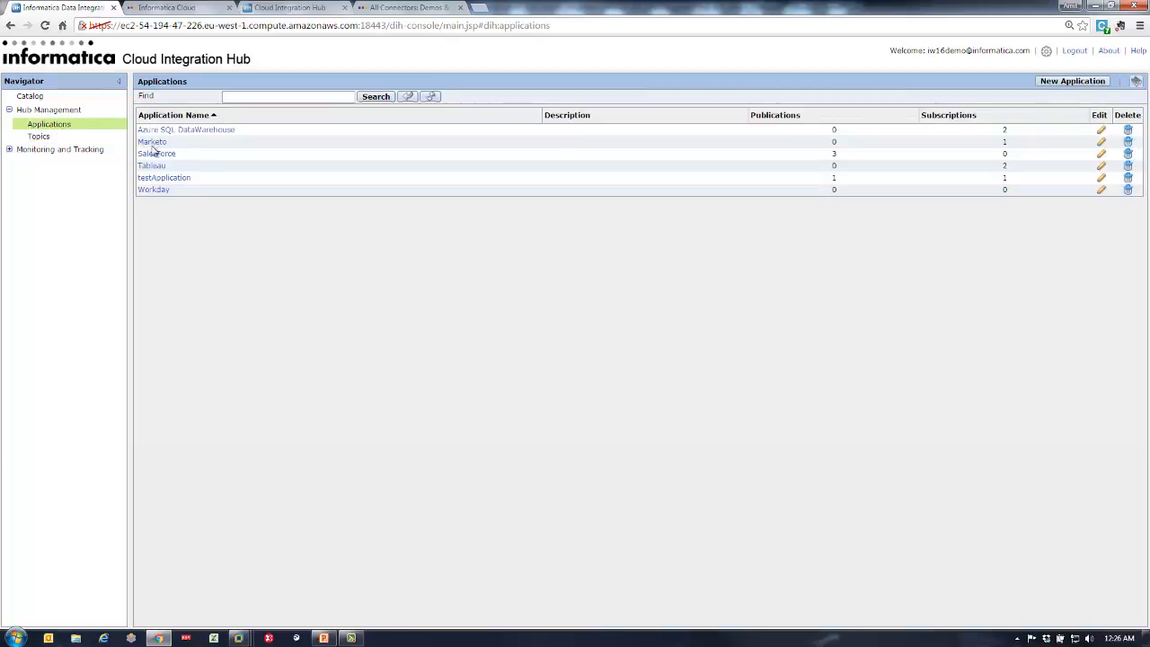
left_click(1051, 81)
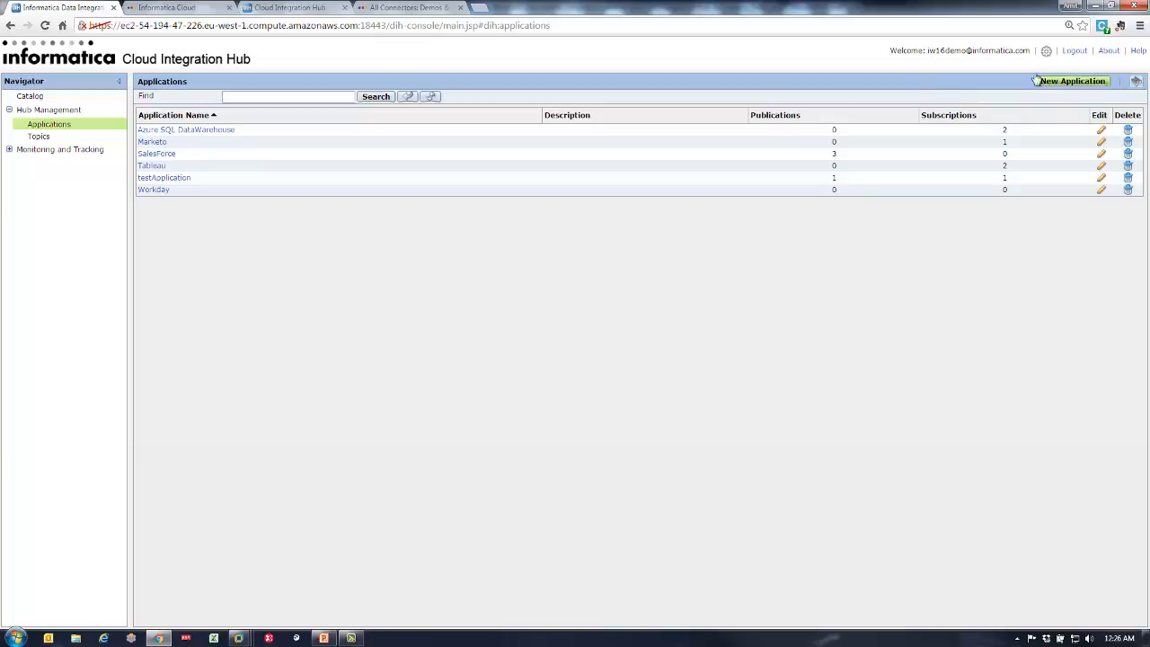
type("SFDC")
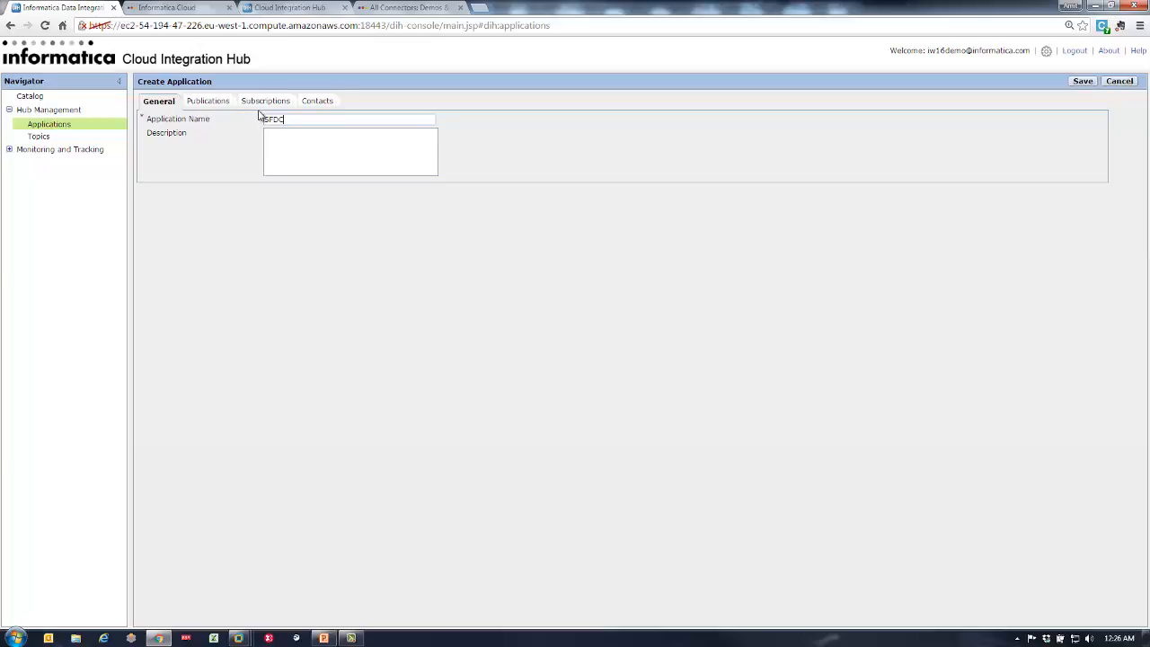
left_click(219, 111)
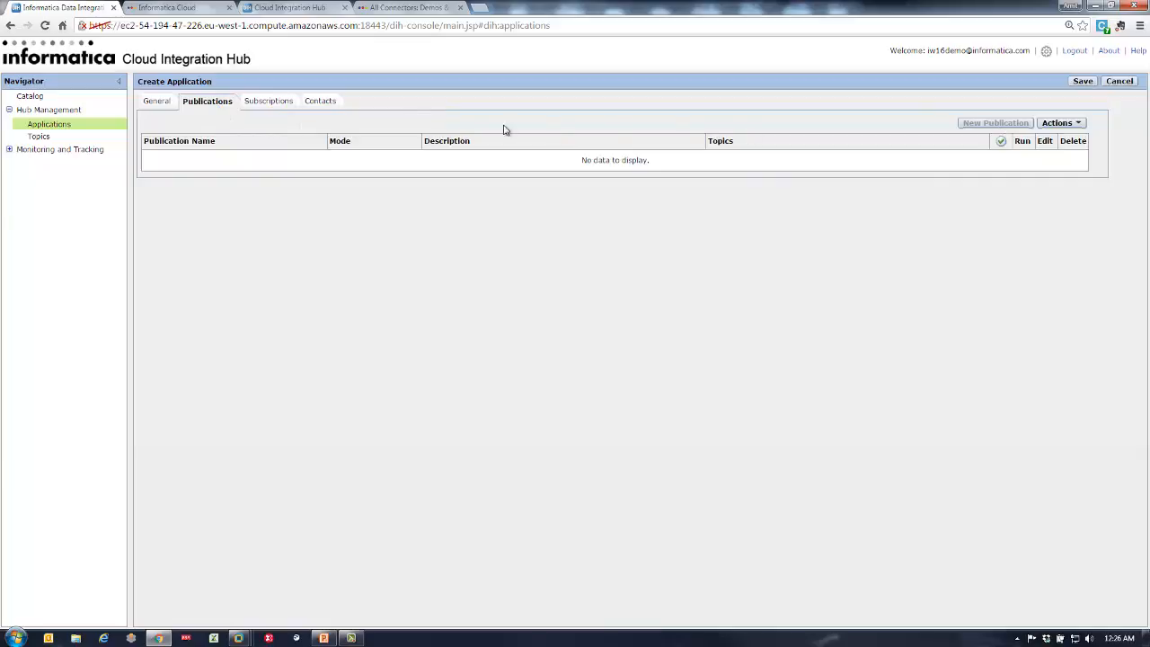
left_click(159, 105)
left_click(1084, 83)
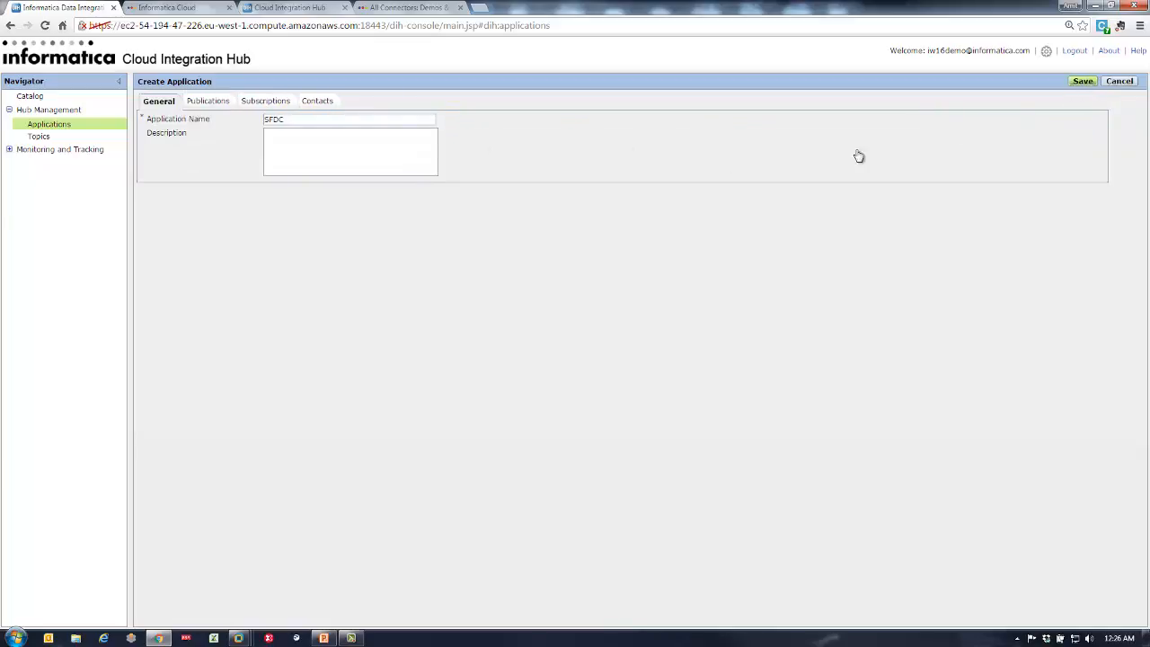
Start a publication named pub_Camp for the Campaigns topic in the SFDC application and proceed to the mapping.
left_click(147, 167)
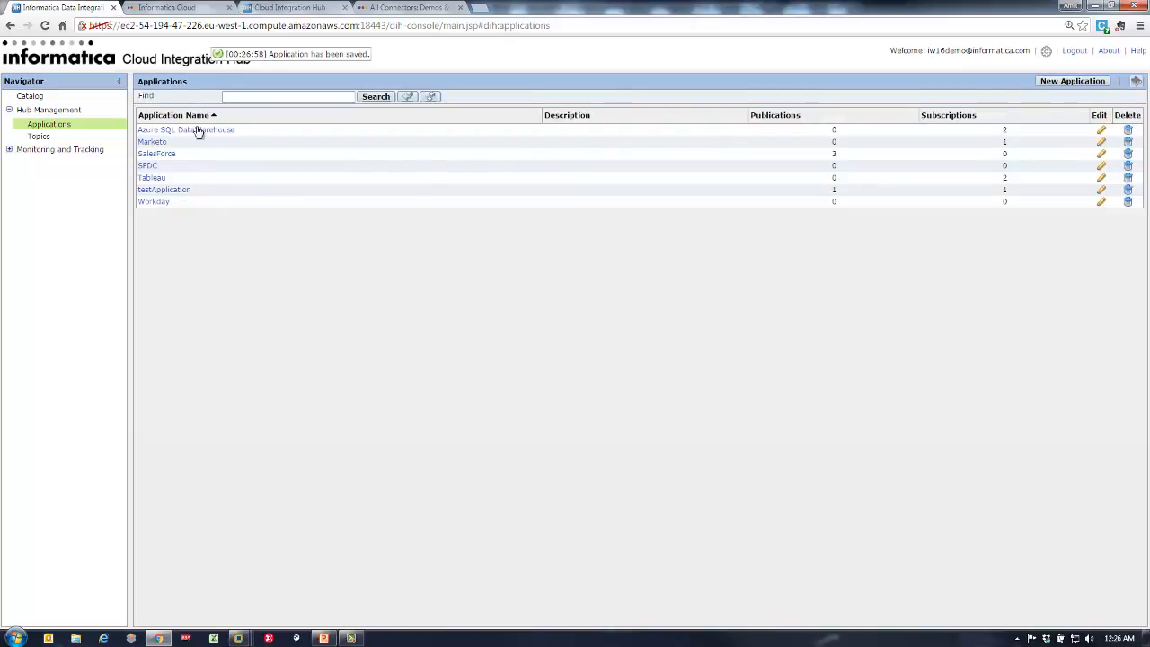
left_click(230, 102)
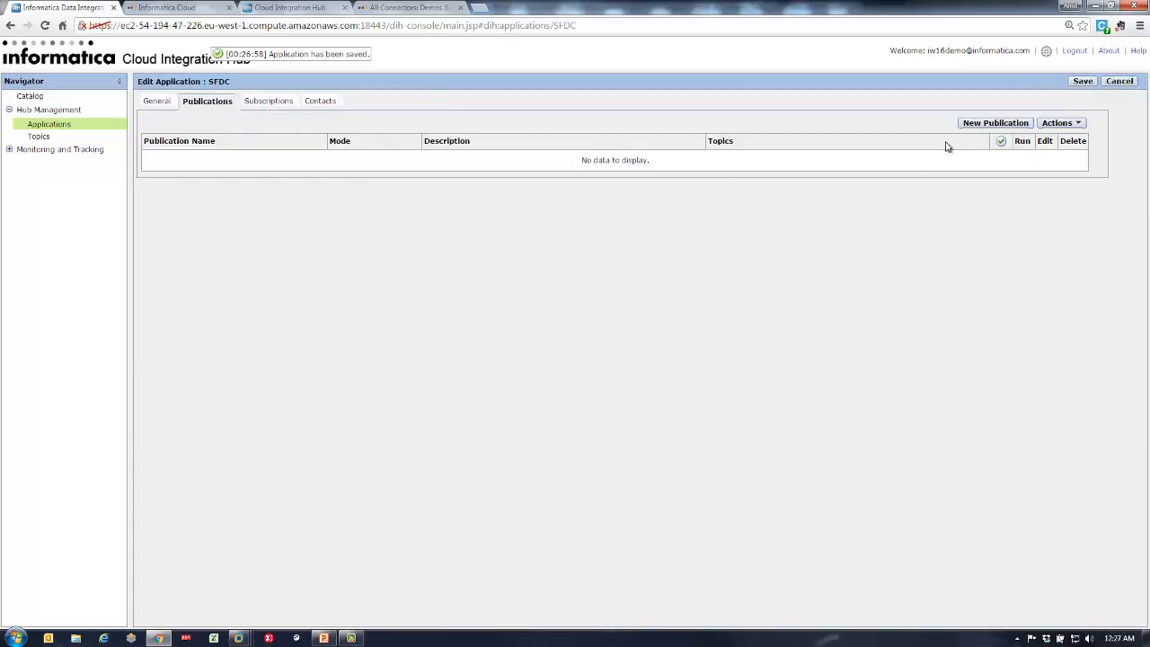
left_click(978, 127)
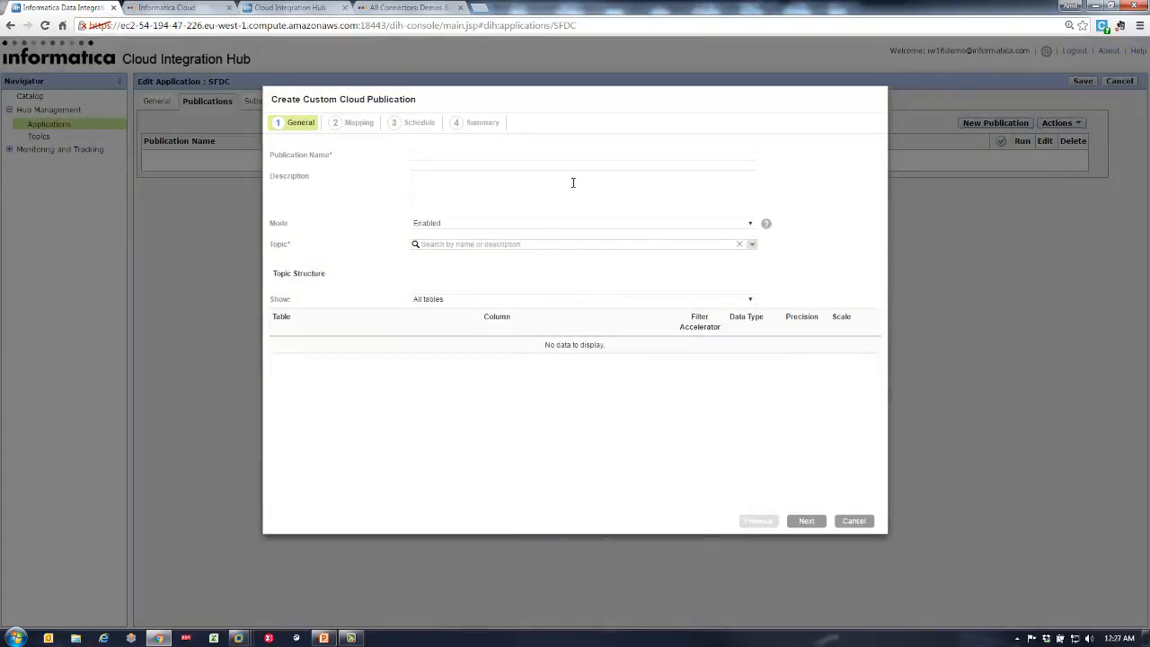
type("pub_Campau")
key("ctrl+shift+i")
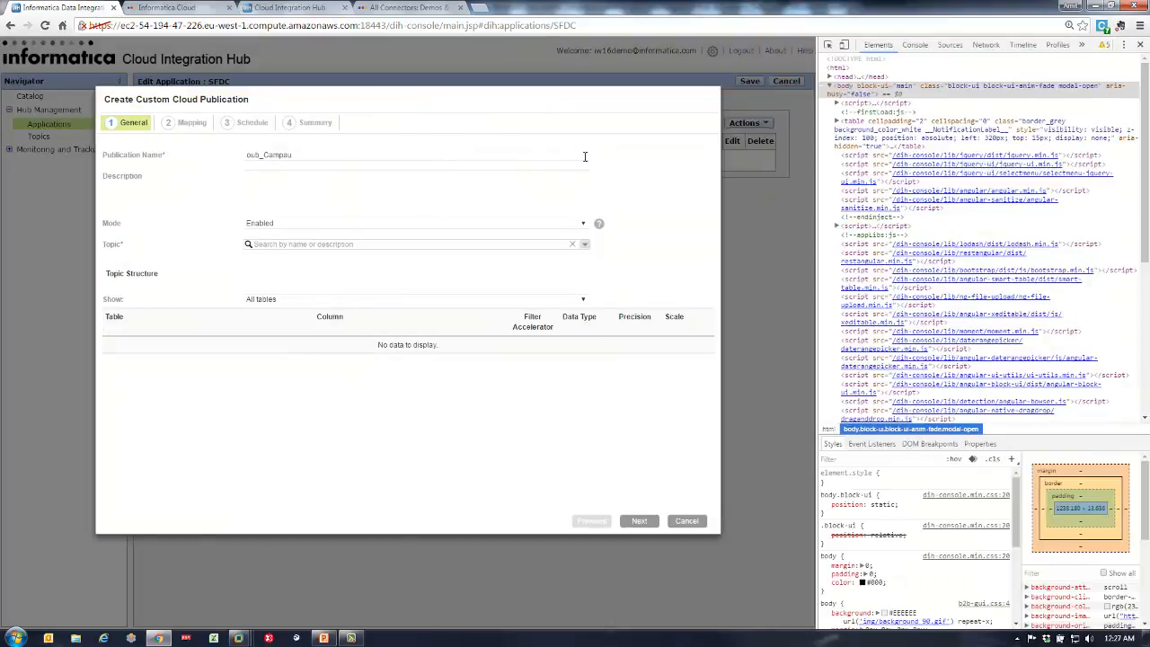
left_click(1140, 44)
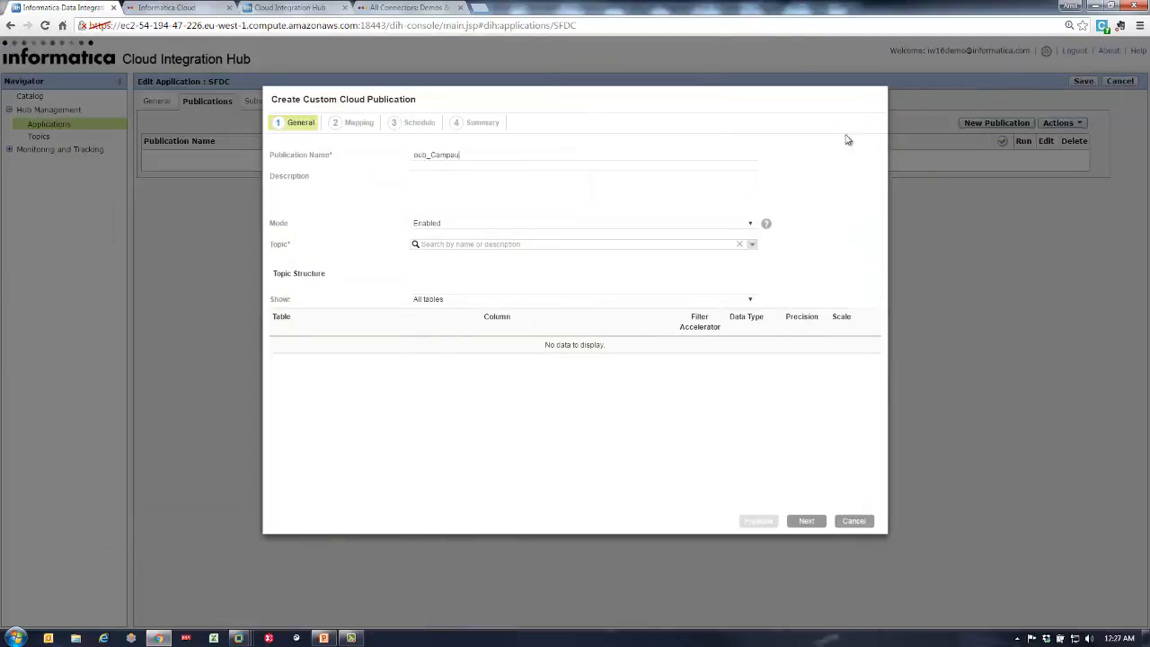
double_click(565, 155)
type("pu")
left_click(752, 246)
left_click(575, 285)
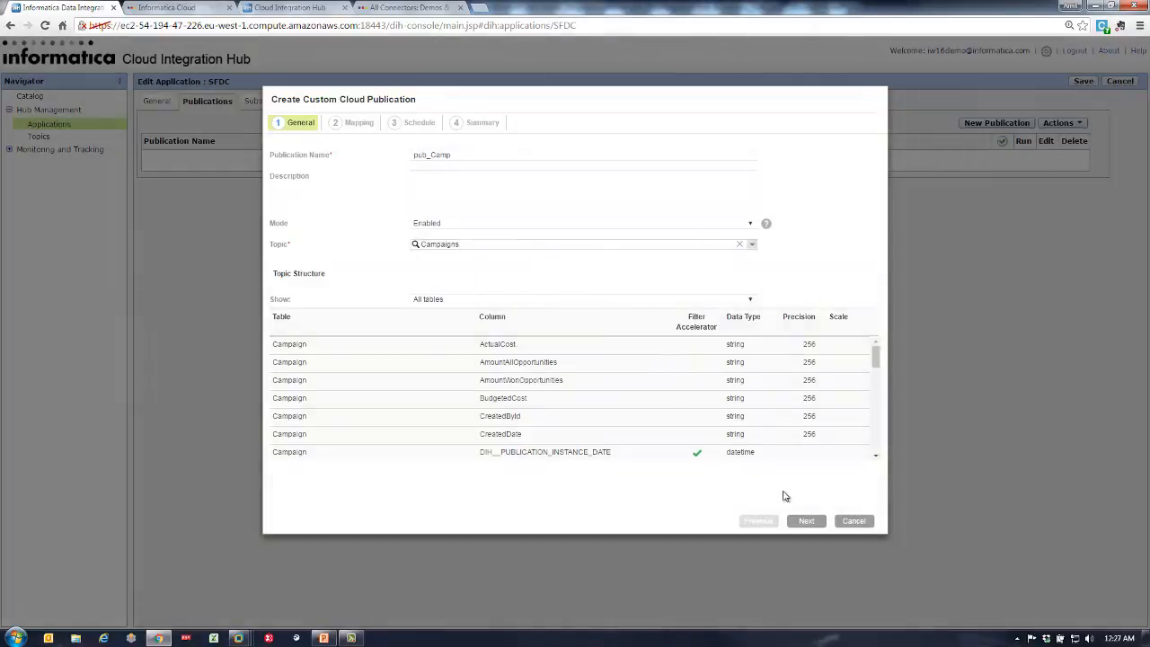
left_click(805, 522)
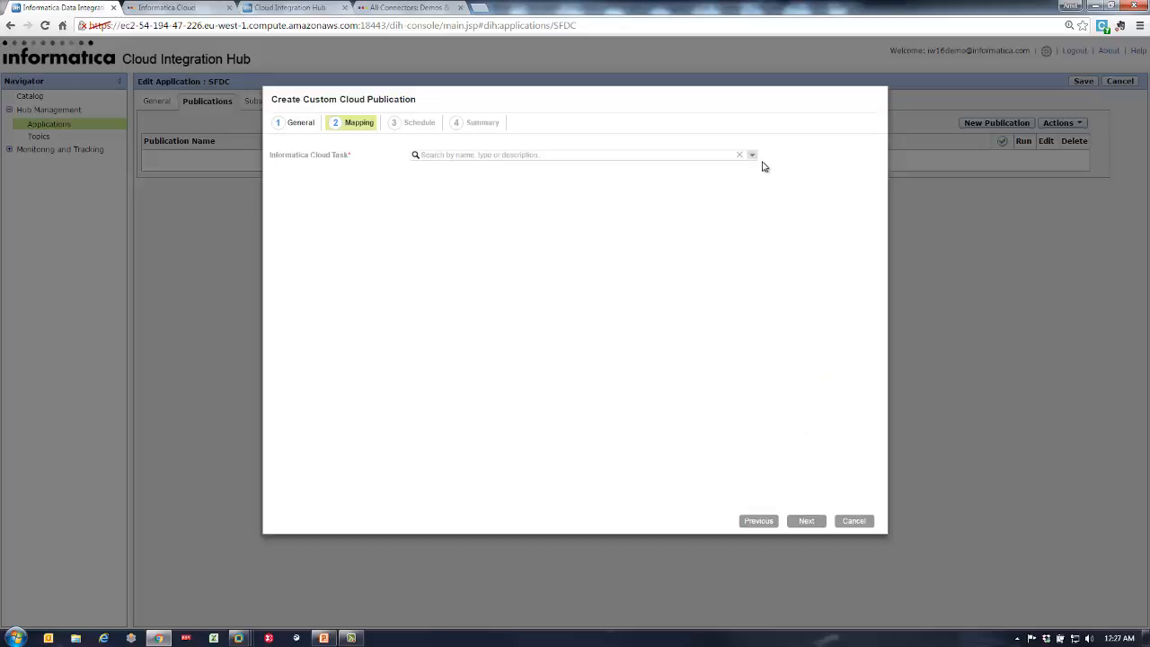
Check the Informatica Cloud task list, choose pub_CampaignData as the publication's cloud task, and proceed to the schedule.
left_click(189, 7)
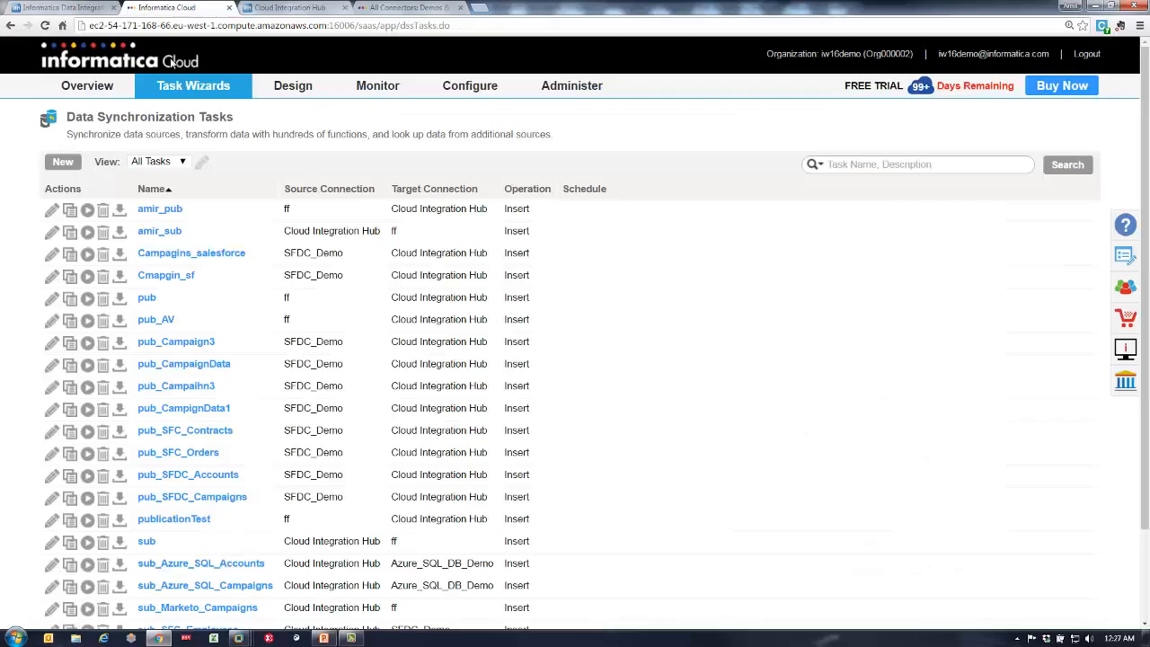
mouse_move(166, 87)
left_click(163, 114)
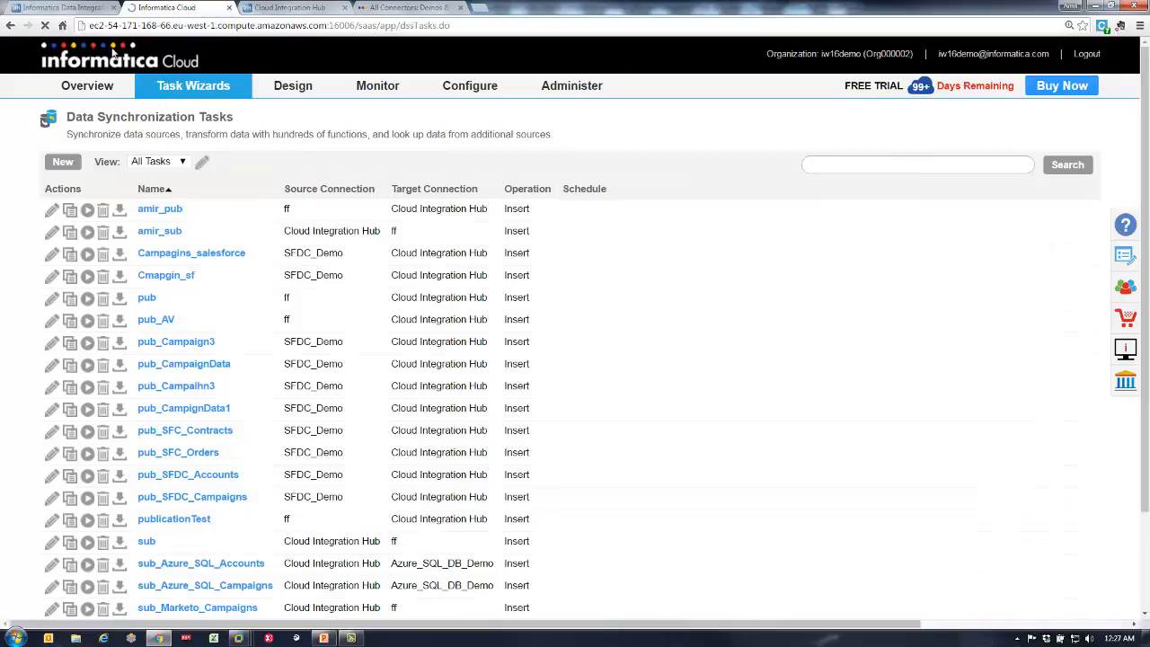
left_click(81, 6)
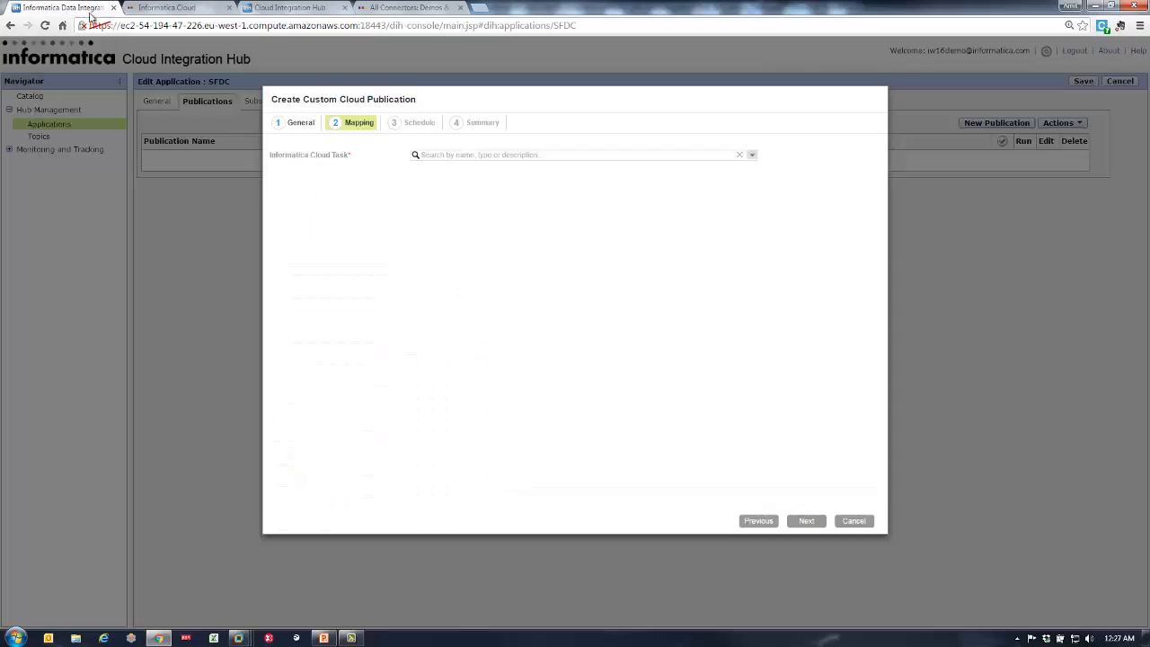
left_click(753, 155)
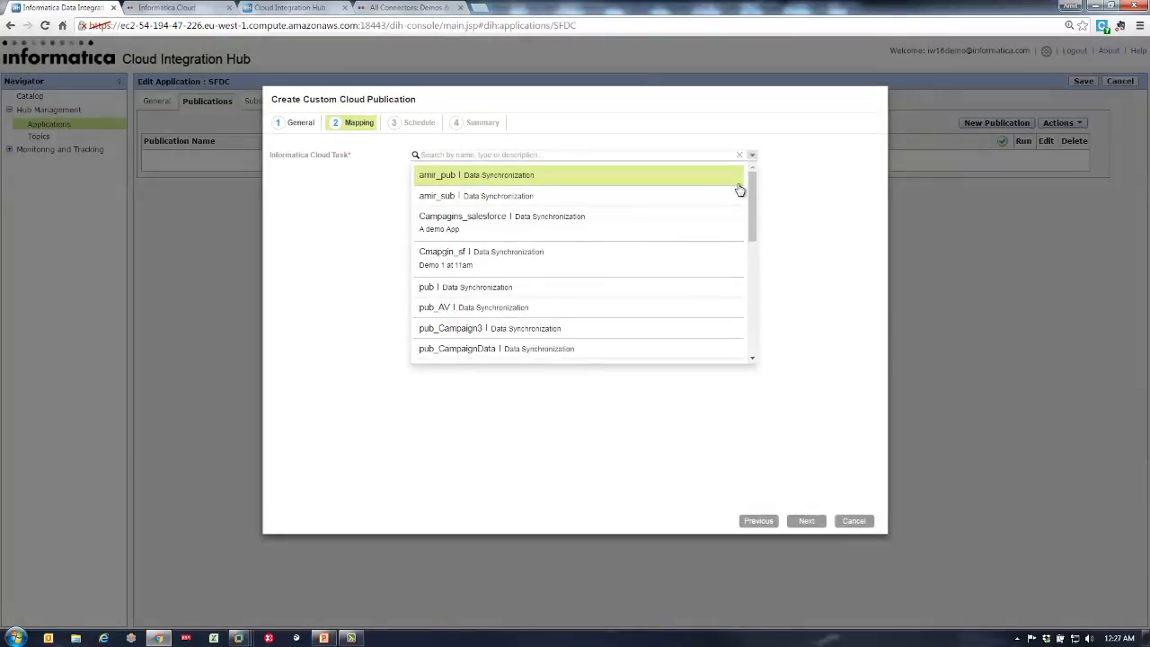
scroll(704, 235, "down", 2)
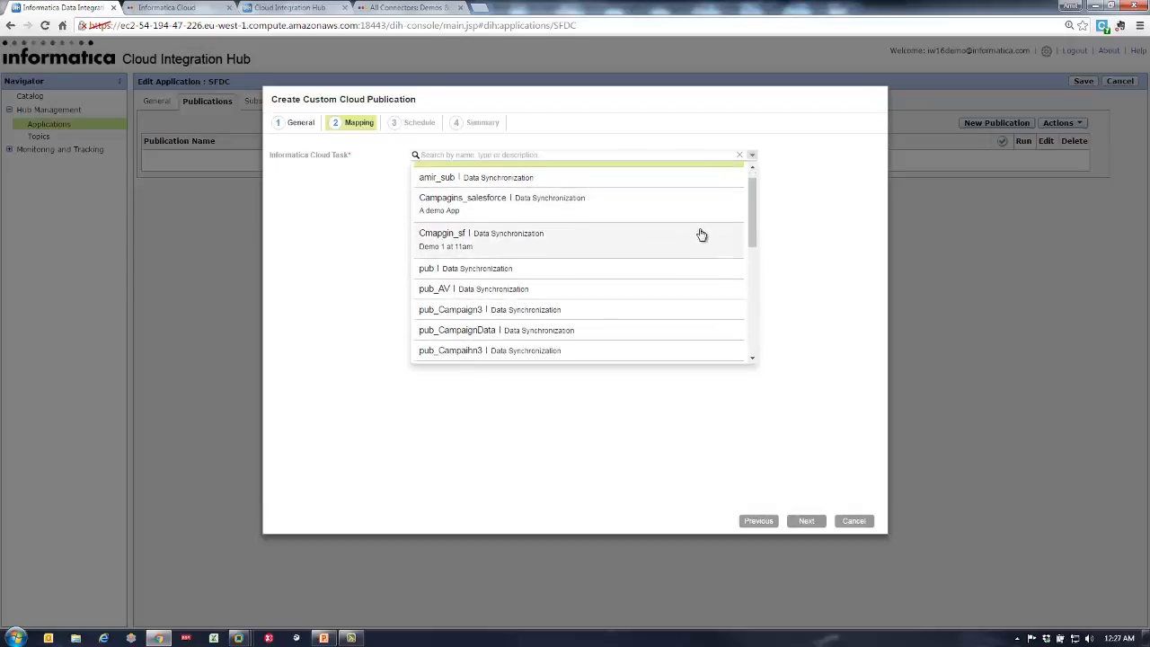
left_click(589, 310)
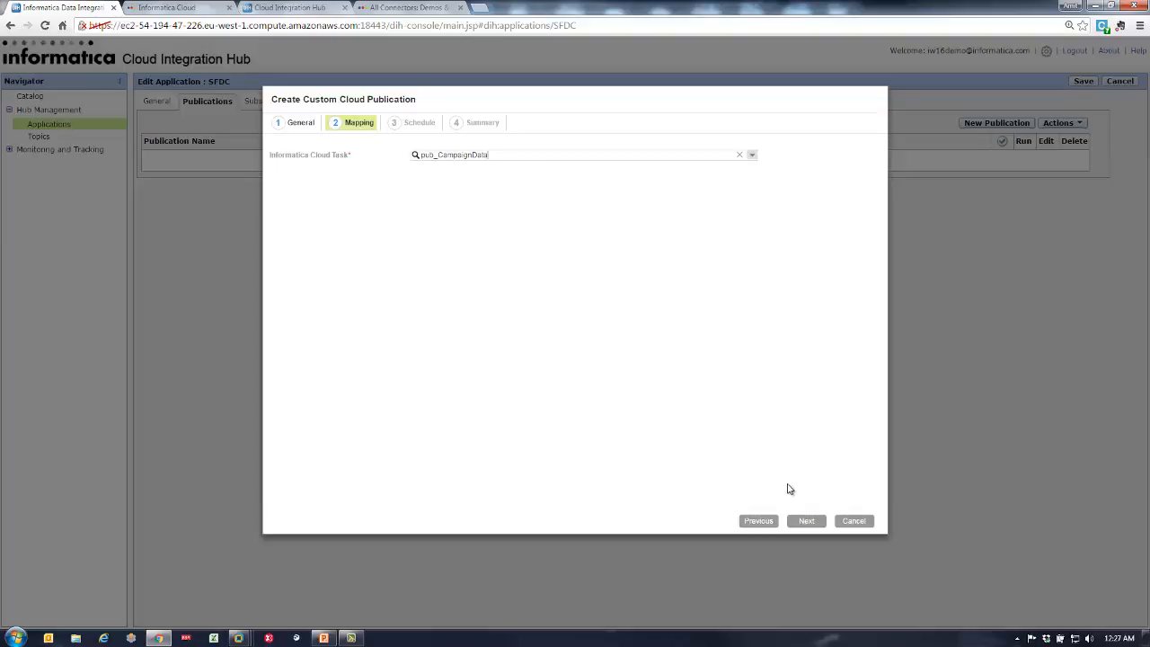
left_click(805, 521)
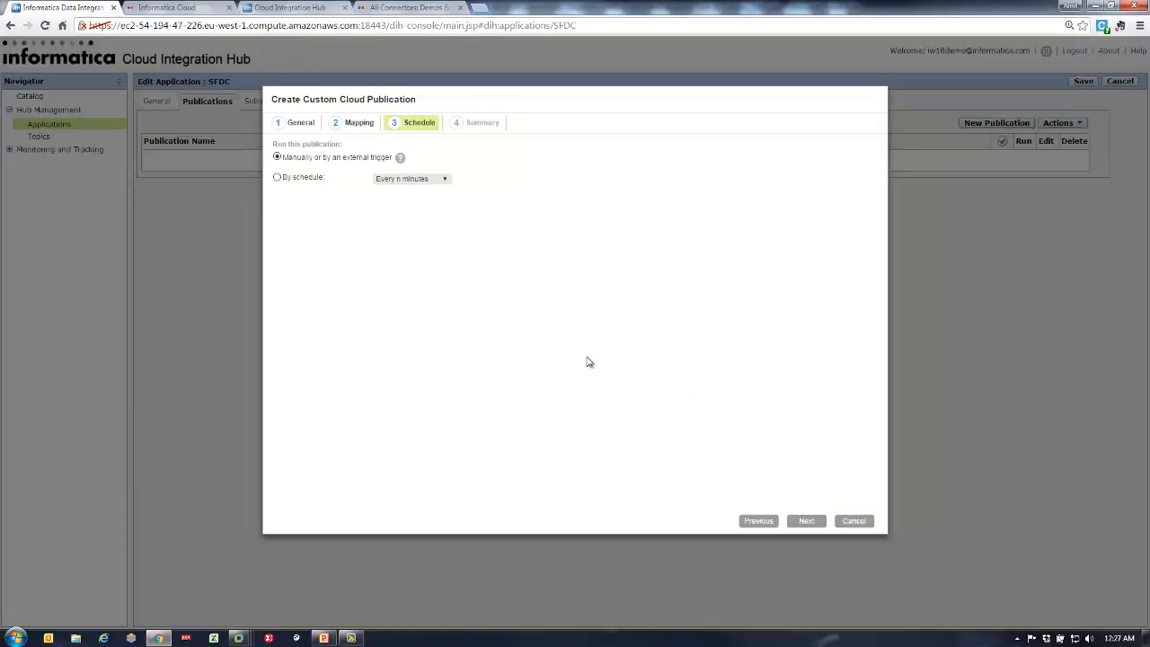
Schedule the publication to run every 1 hours and proceed to the summary.
left_click(277, 177)
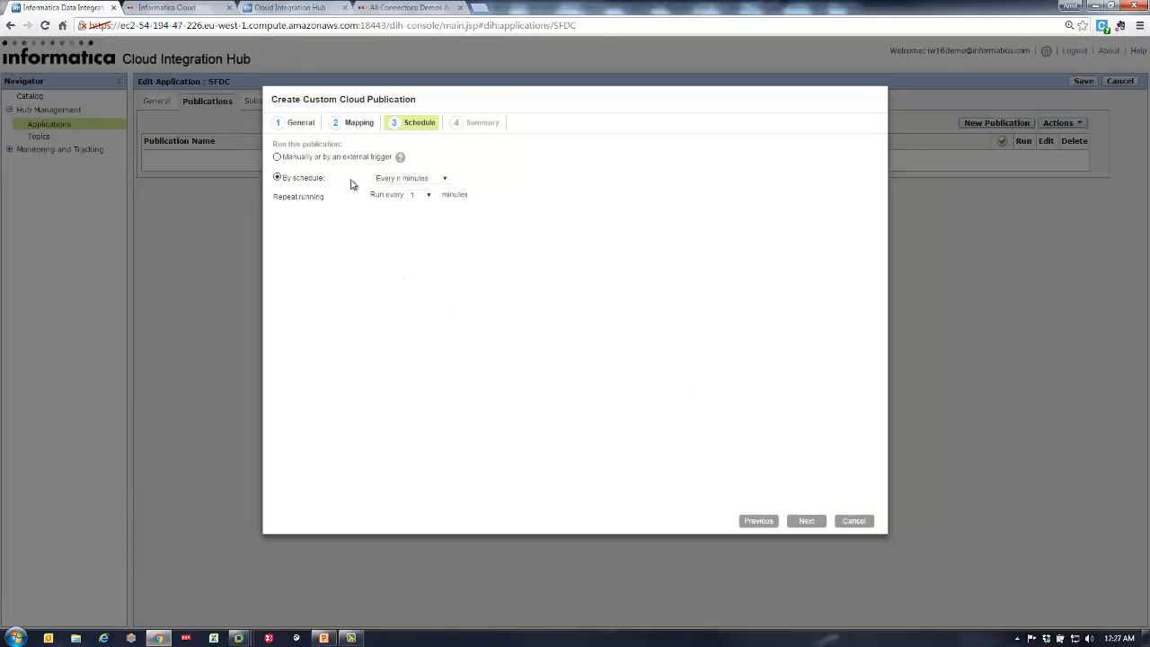
left_click(399, 181)
left_click(400, 198)
left_click(806, 521)
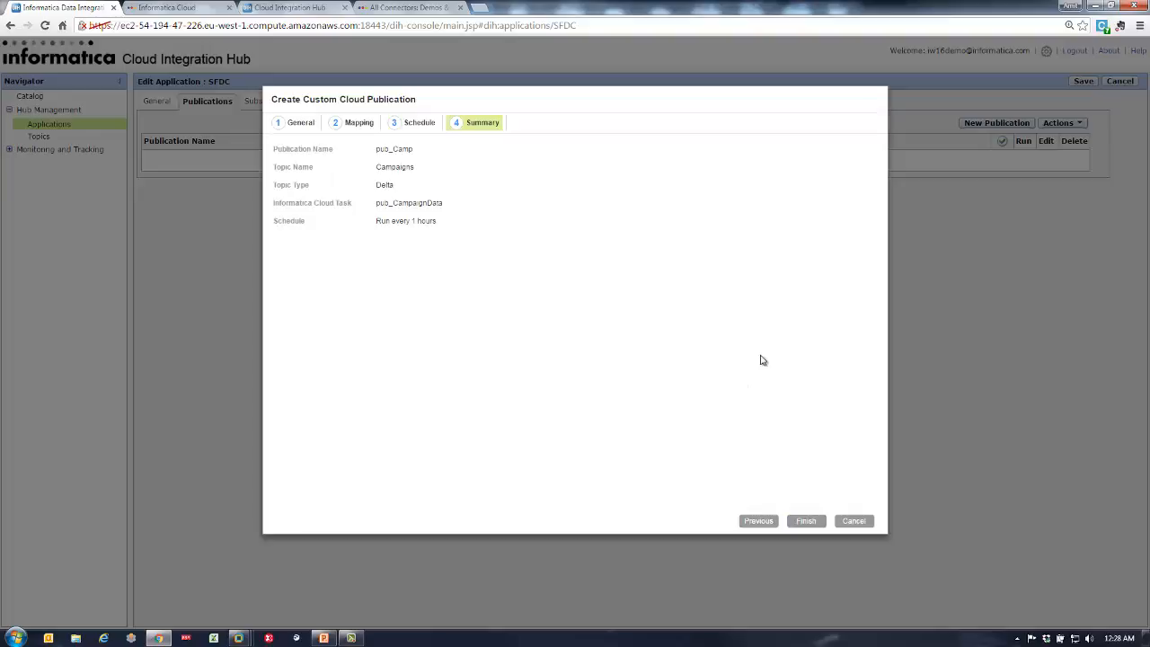
Cancel the pub_Camp publication, discarding its settings, and leave the SFDC application without saving.
left_click(850, 522)
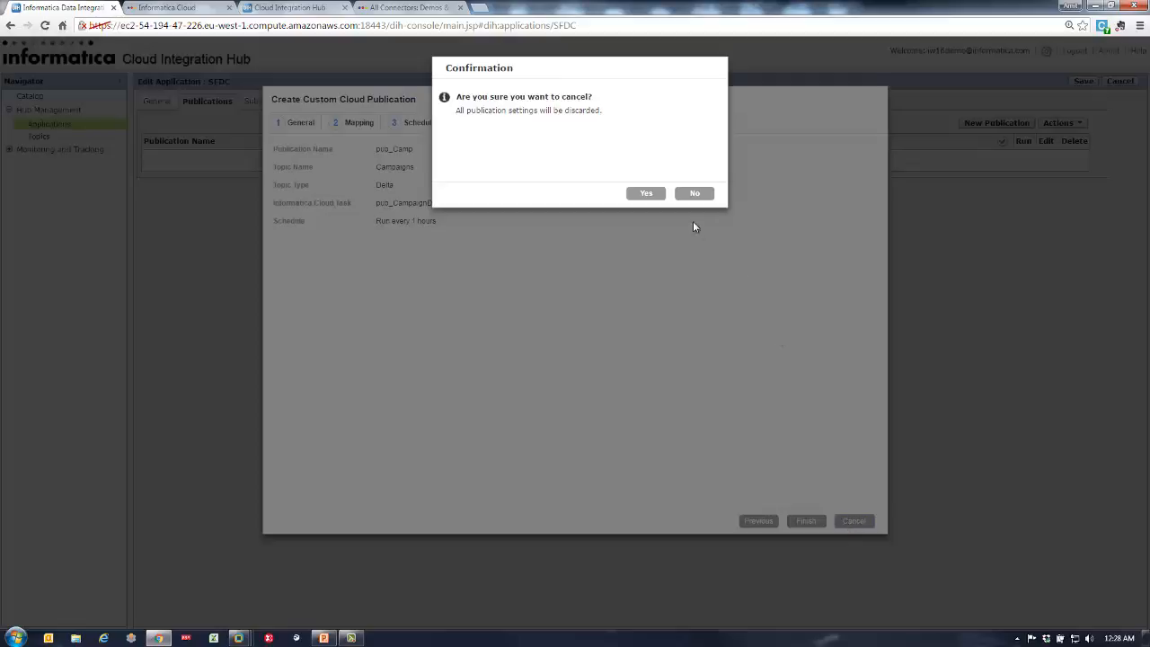
left_click(646, 194)
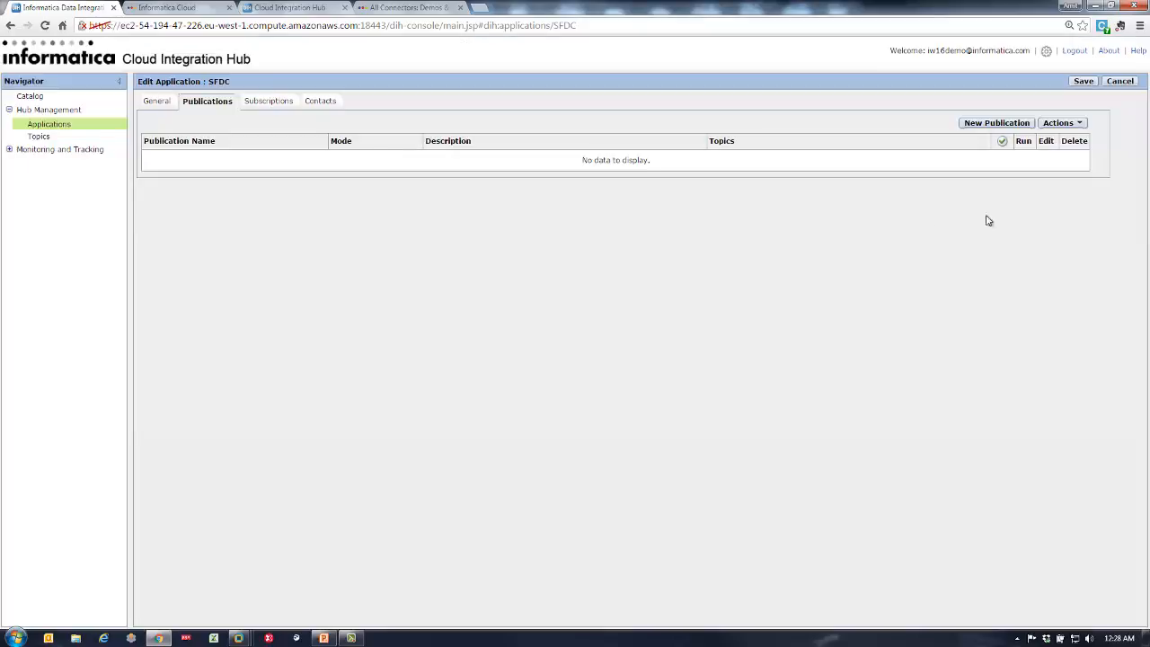
left_click(1121, 82)
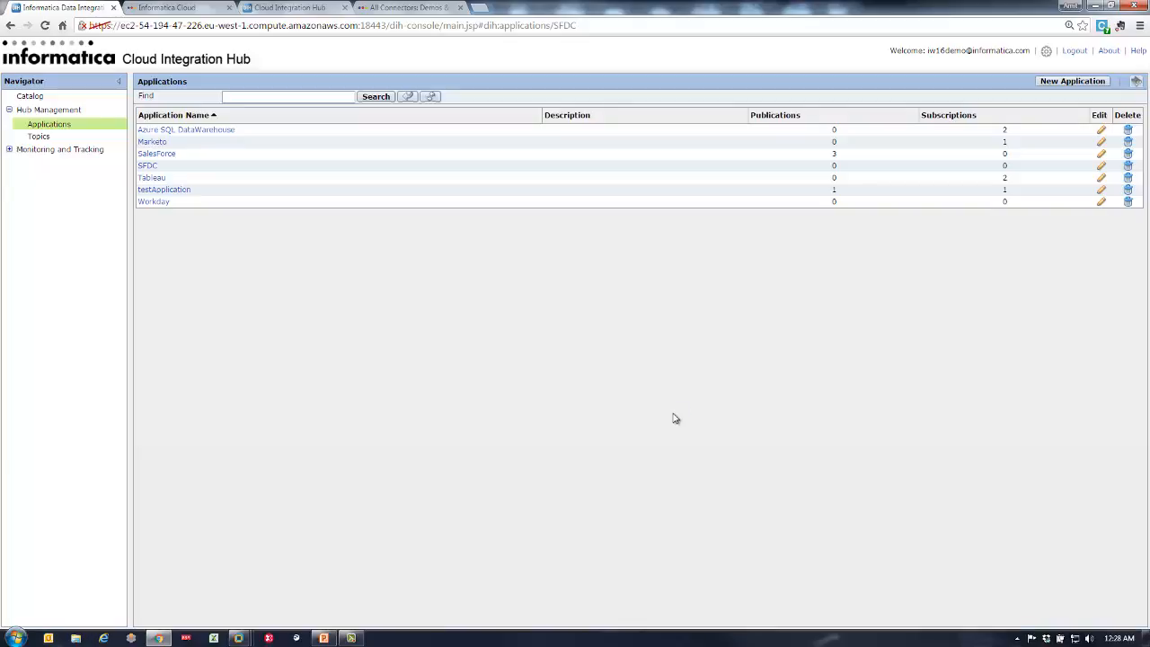
Switch to Informatica Cloud and open the sub_Tableau_Accounts mapping for editing.
left_click(186, 6)
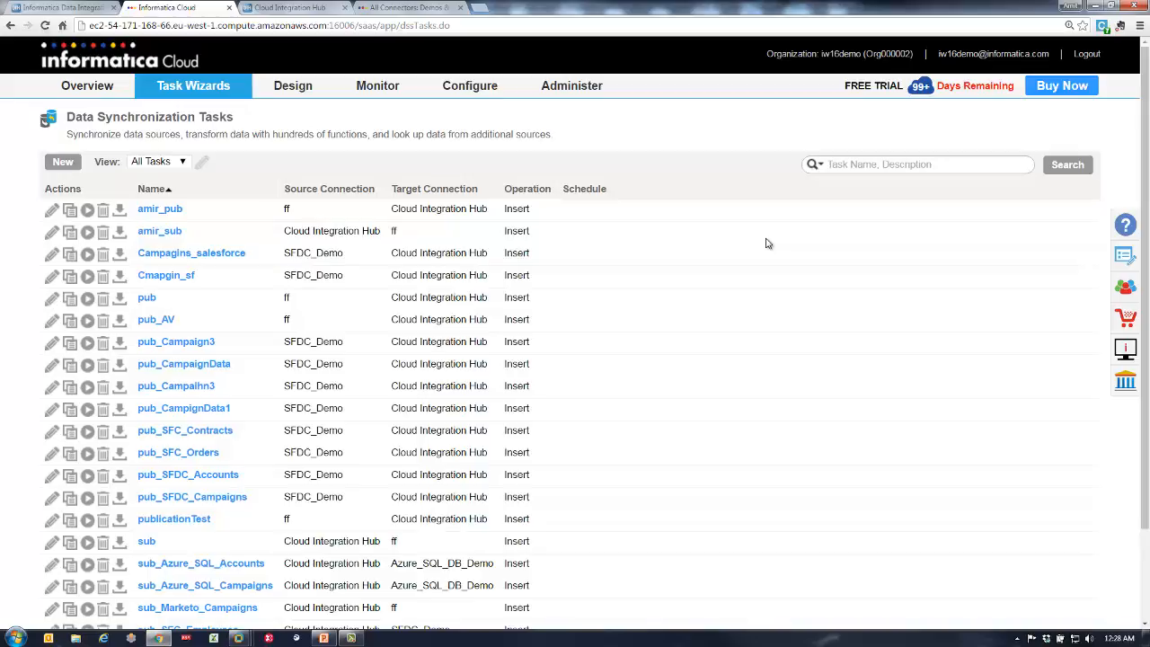
mouse_move(299, 90)
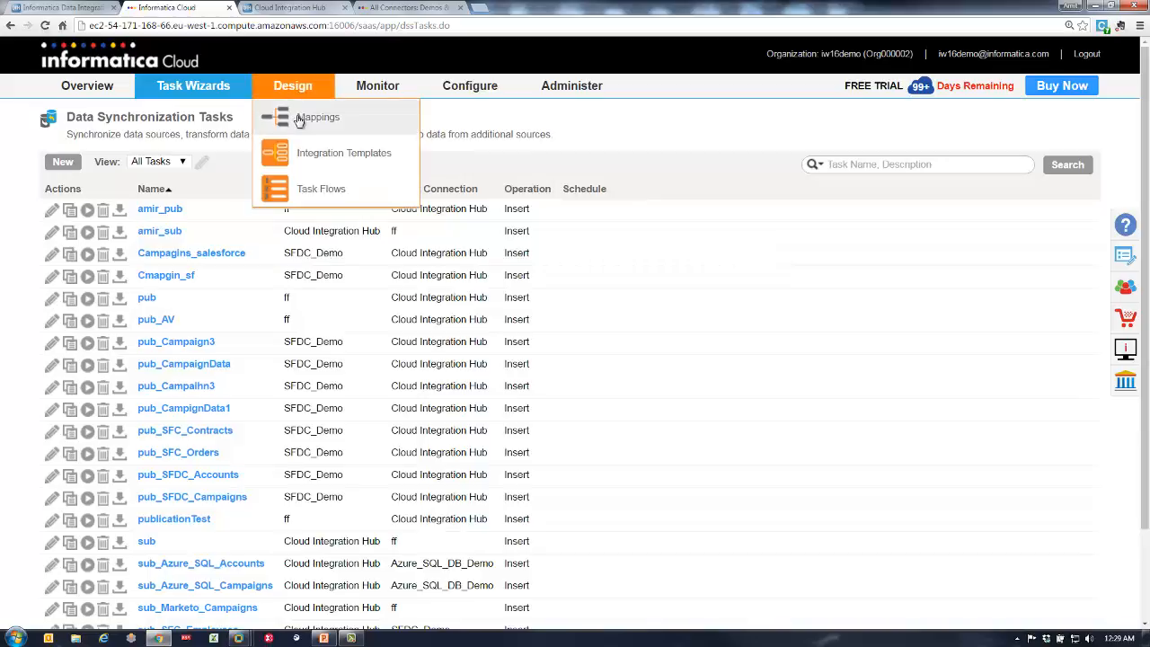
left_click(305, 118)
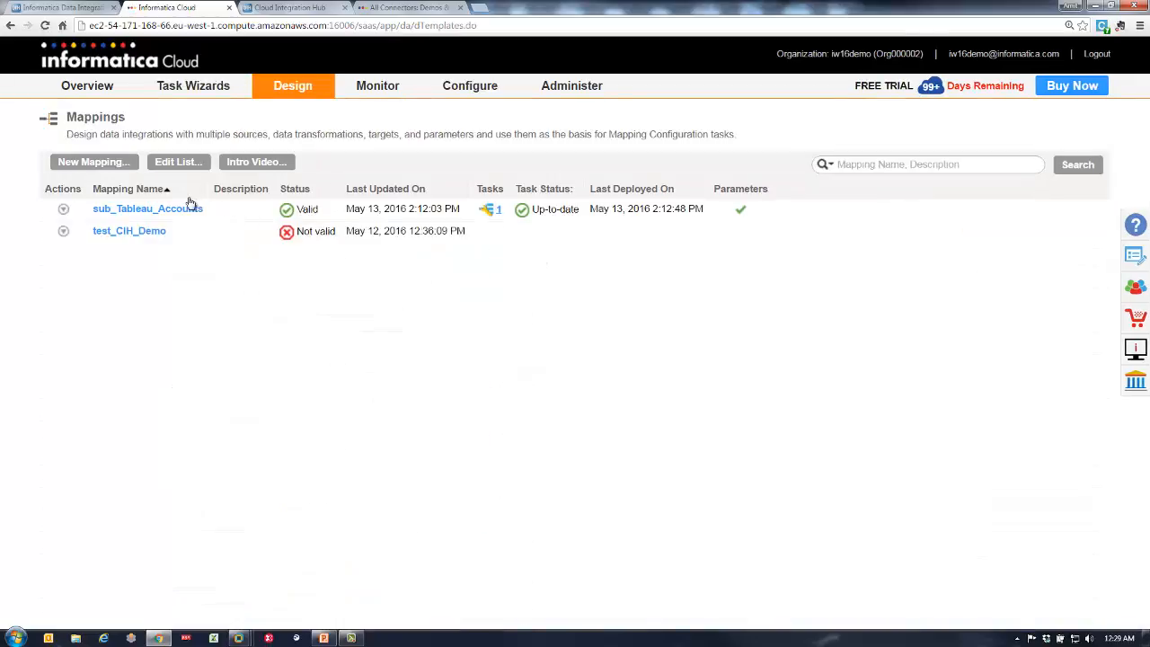
left_click(193, 208)
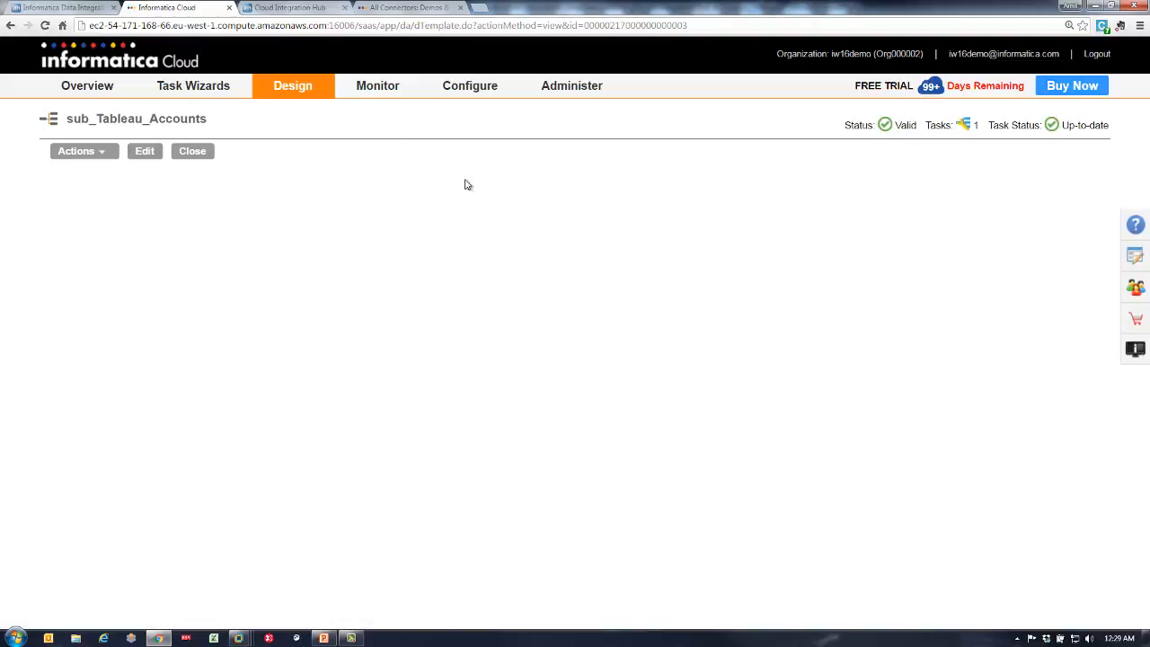
left_click(142, 151)
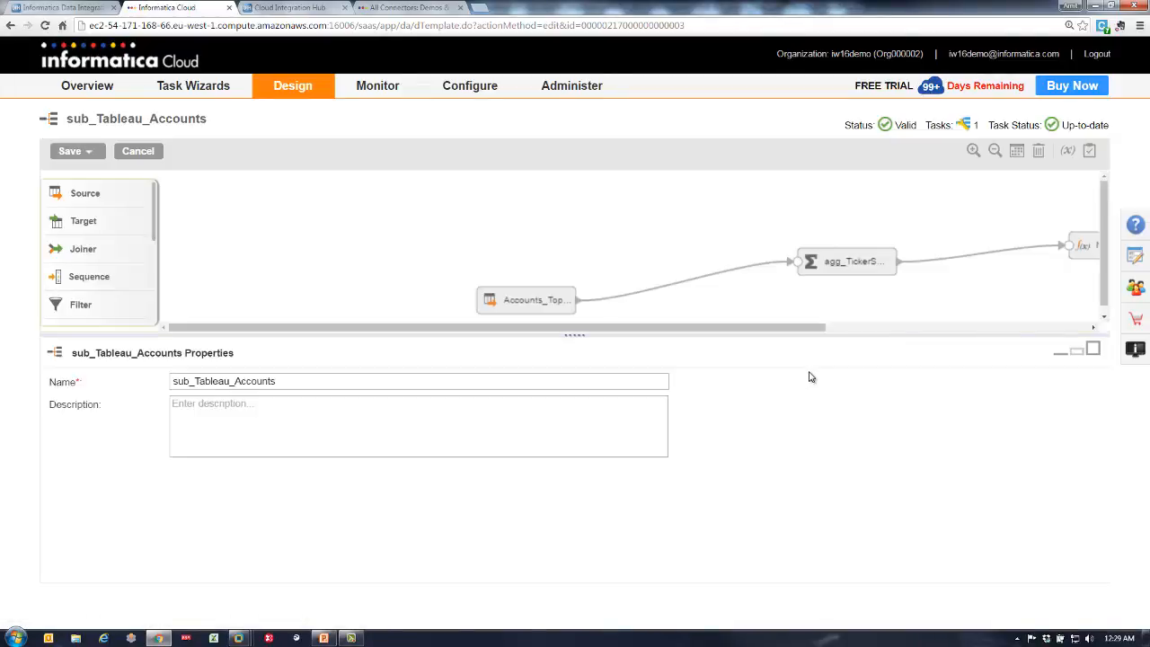
Enlarge the mapping canvas and place a Joiner transformation below the link between the accounts source and the aggregator.
left_click_drag(583, 332, 564, 484)
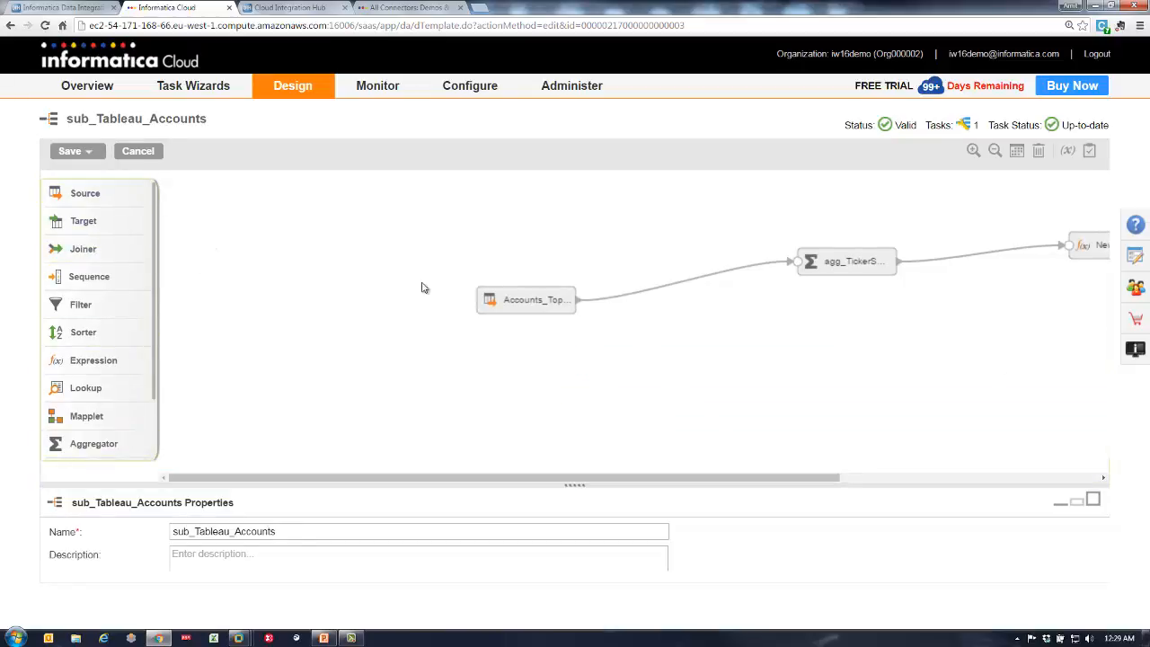
left_click_drag(807, 474, 742, 522)
left_click_drag(86, 200, 296, 333)
left_click_drag(96, 249, 651, 348)
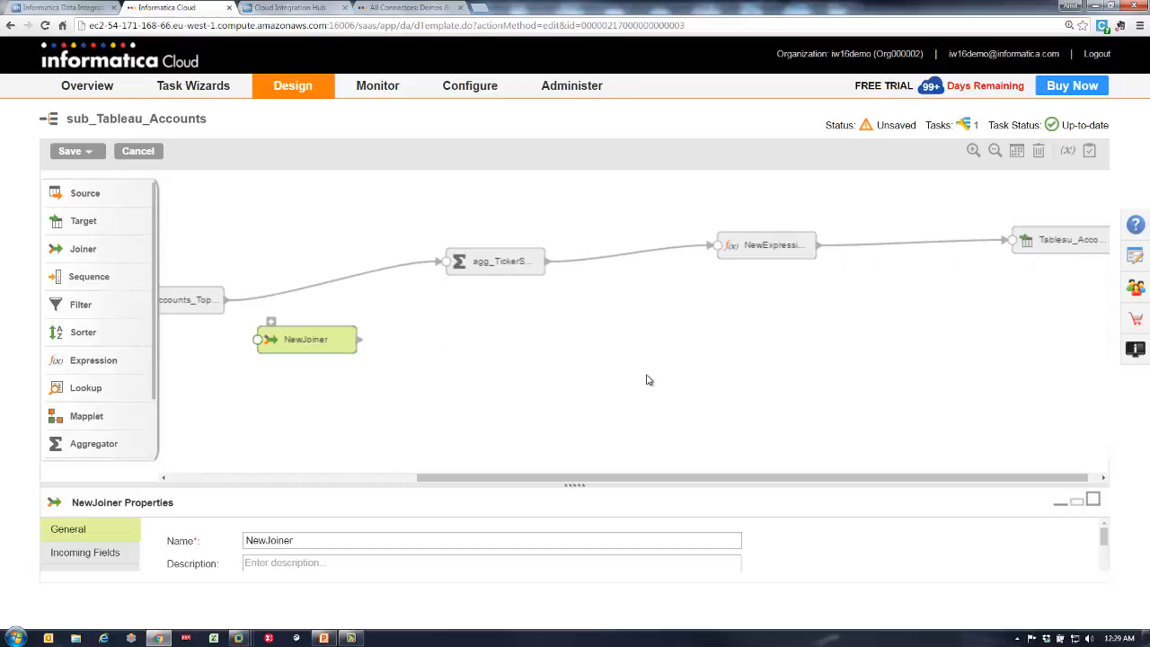
Switch to Cloud Integration Hub and open the subscriptions of the SalesForce application.
left_click(57, 11)
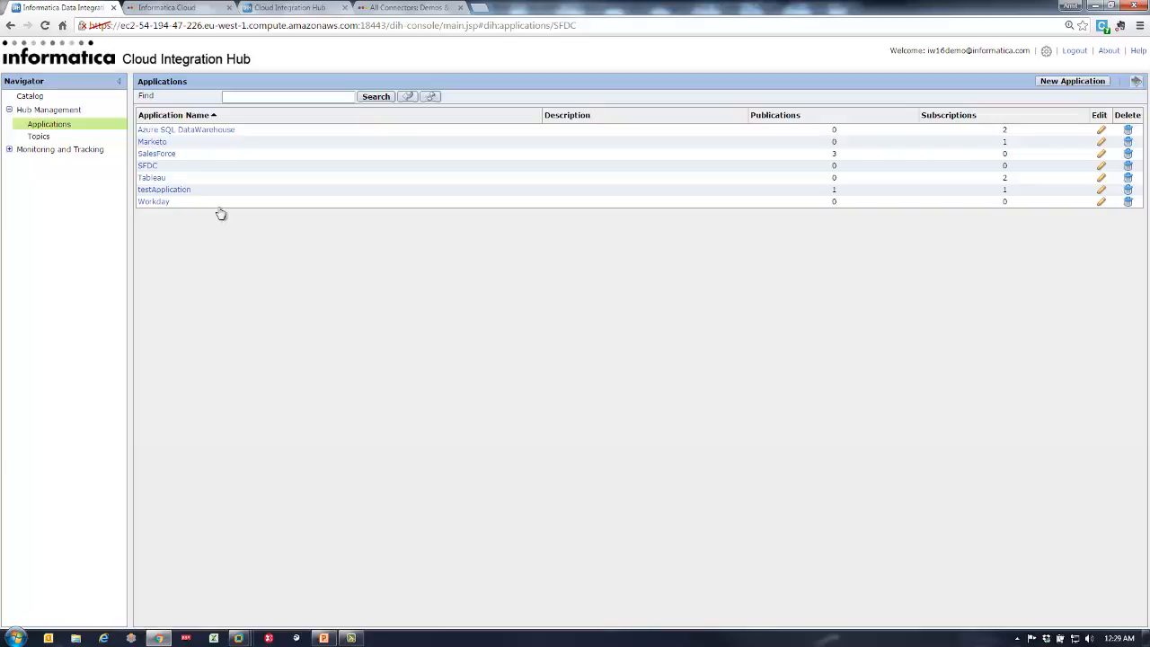
left_click(172, 159)
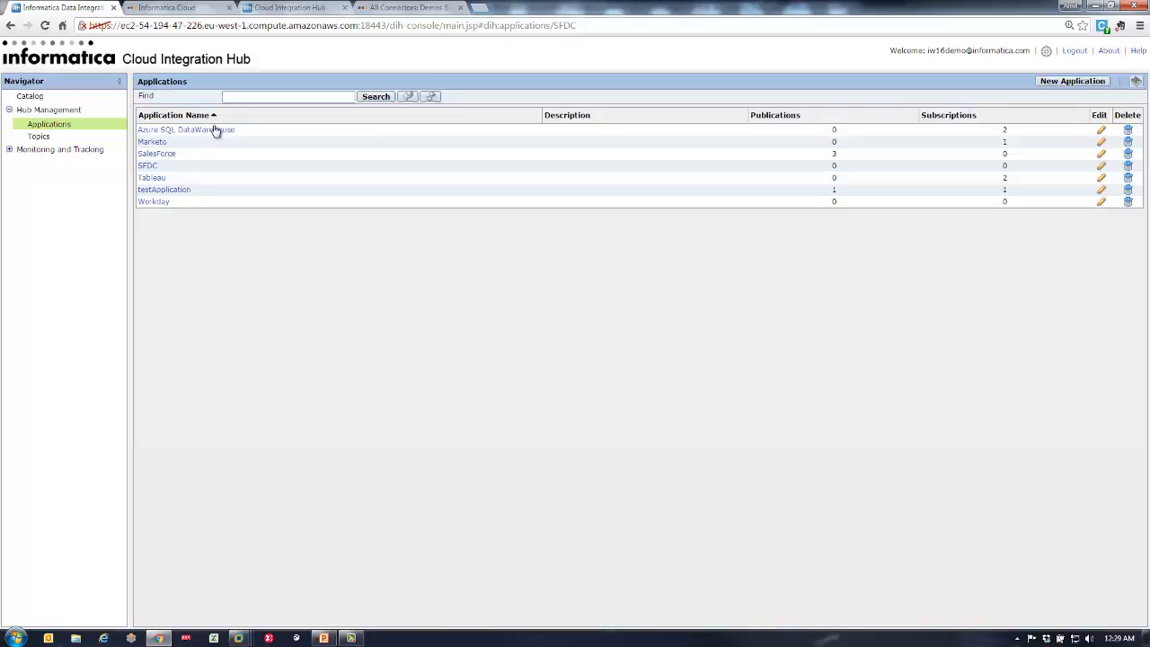
left_click(270, 103)
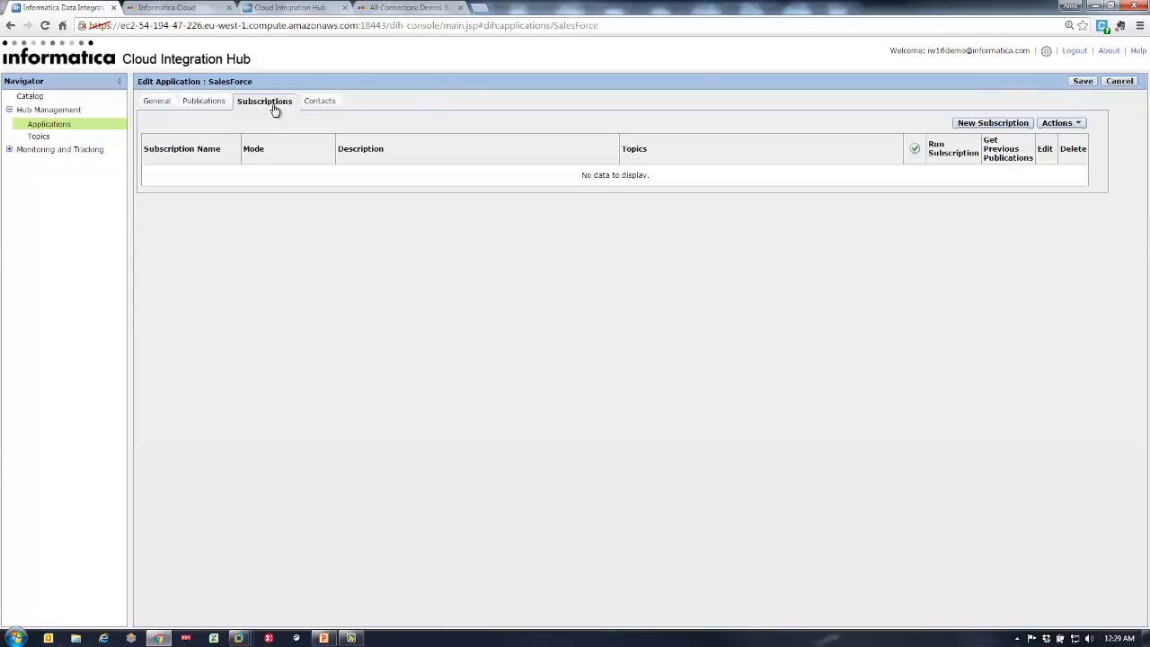
Open the Marketo application's Sub_Marketo_Campaigns subscription for editing and advance to its schedule settings.
left_click(63, 127)
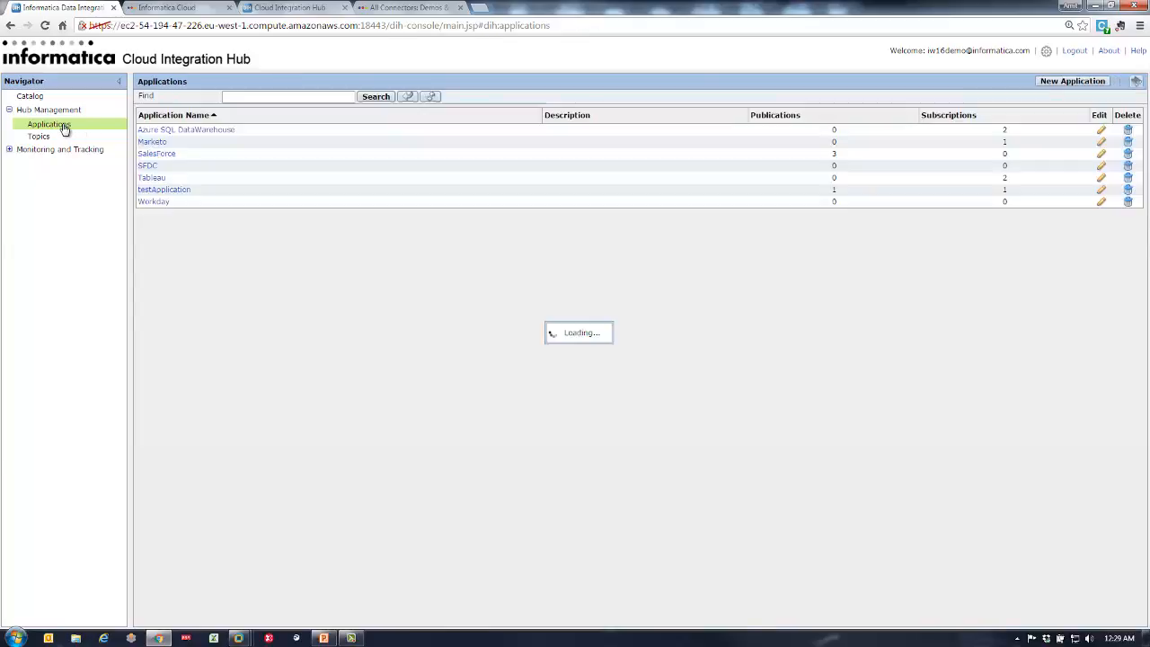
left_click(161, 142)
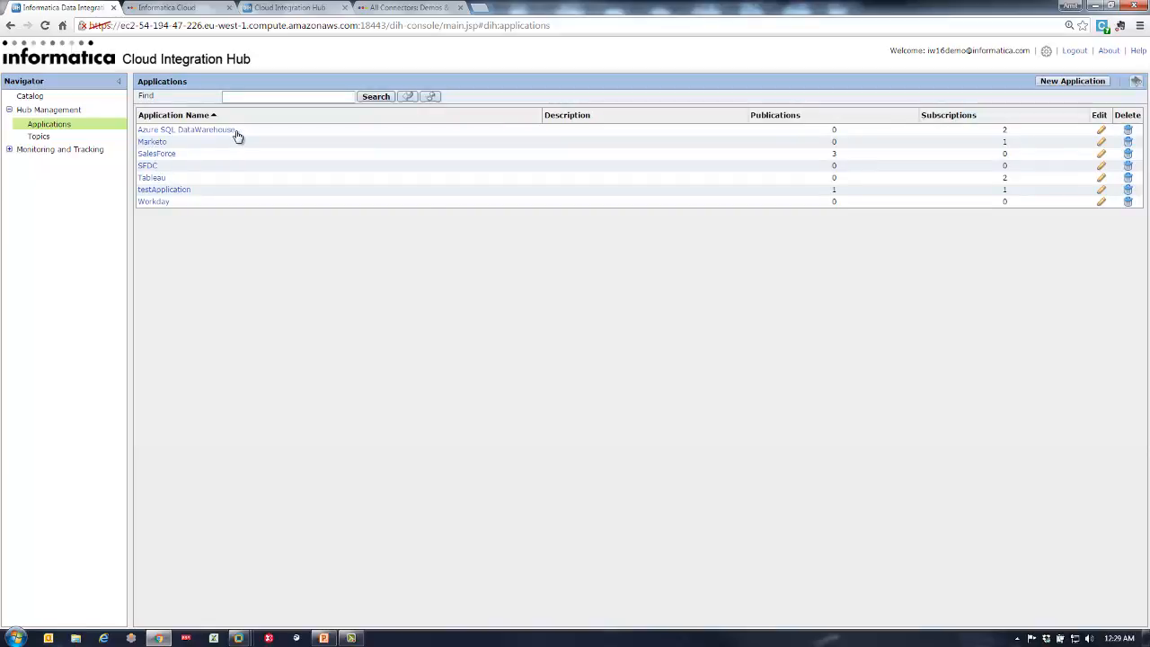
left_click(278, 102)
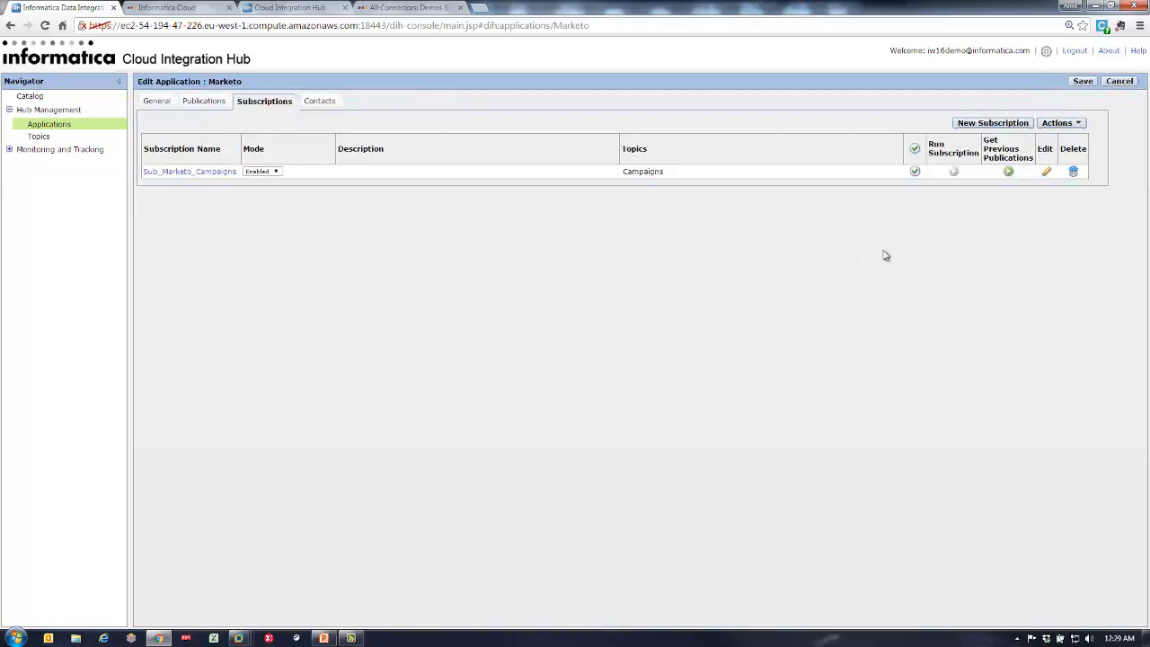
left_click(1047, 174)
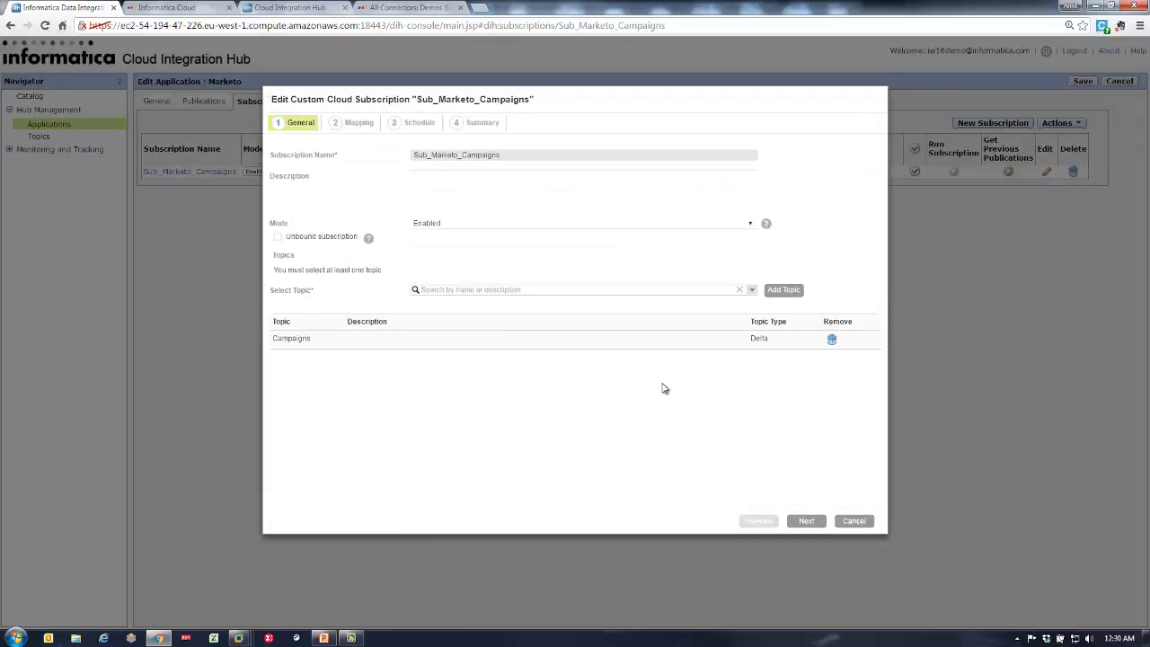
left_click(807, 522)
left_click(806, 521)
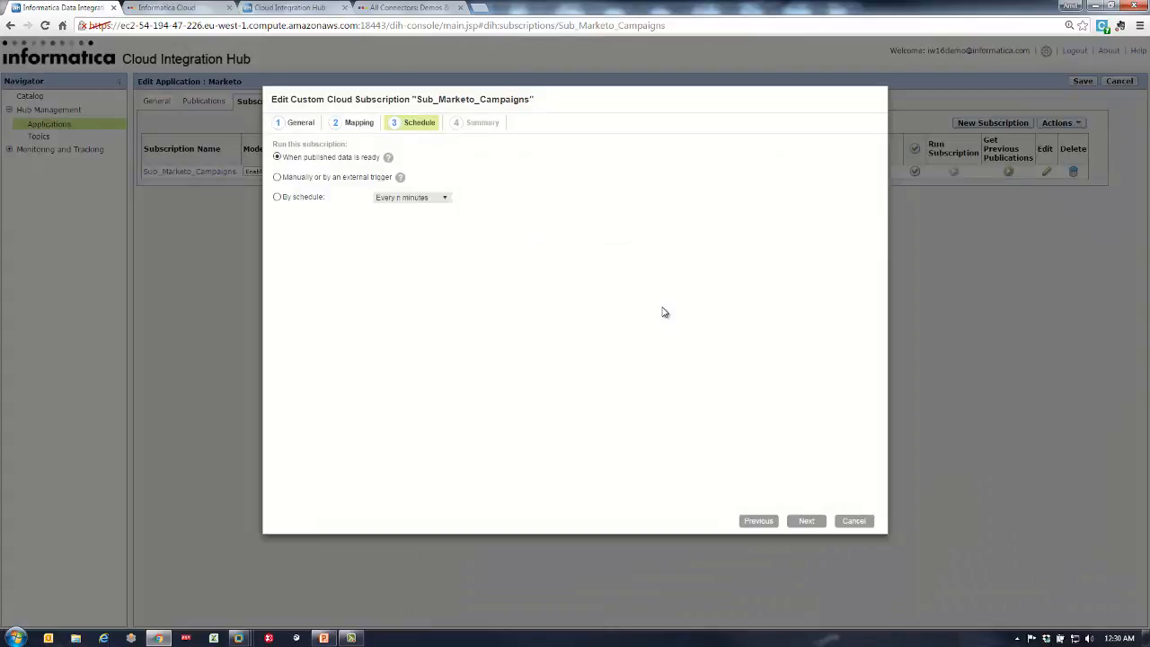
Try manual and scheduled run options for Sub_Marketo_Campaigns, set a daily schedule starting at 23:00, and cancel the subscription edit.
left_click(339, 179)
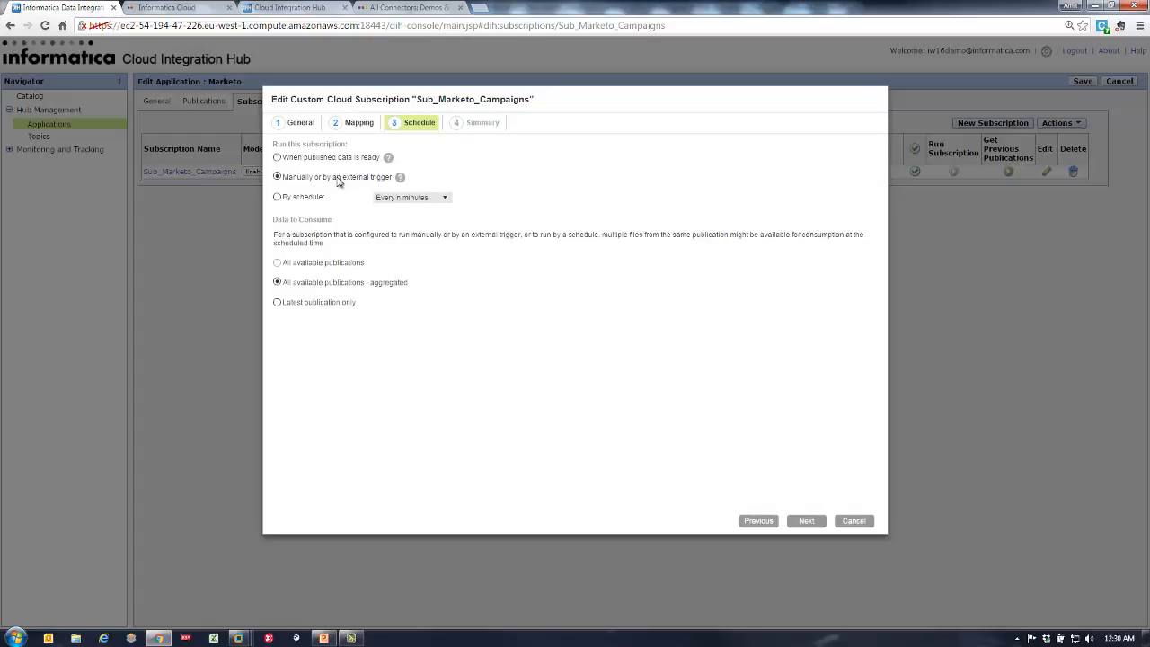
left_click(311, 200)
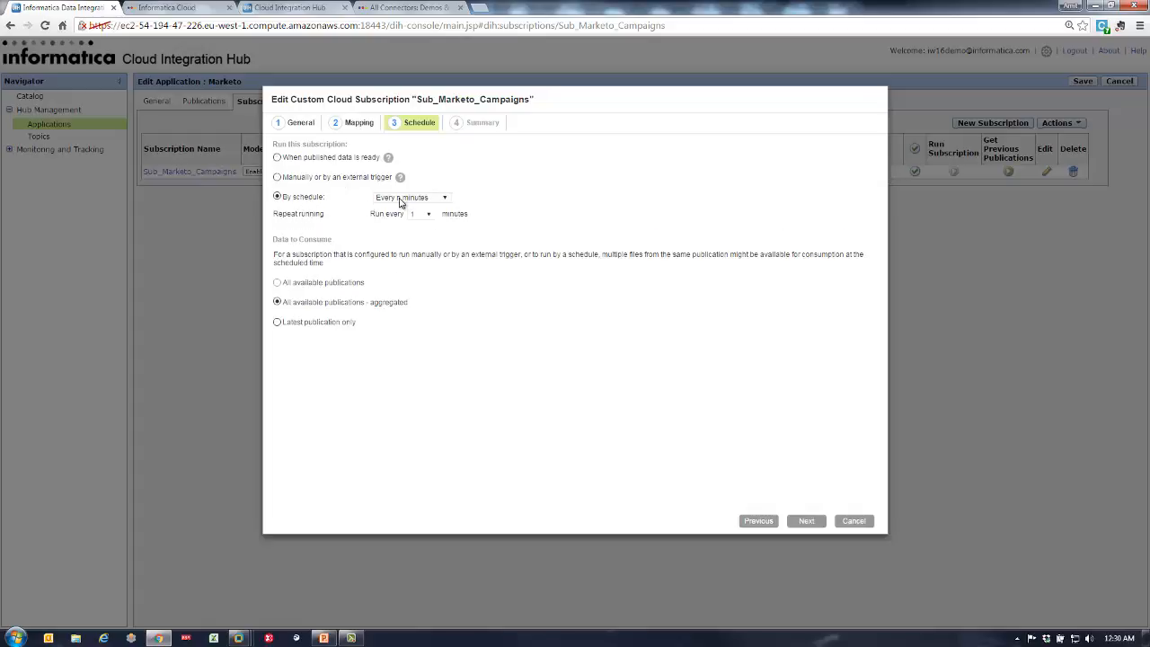
left_click(401, 202)
left_click(404, 222)
left_click(427, 213)
scroll(420, 342, "down", 2)
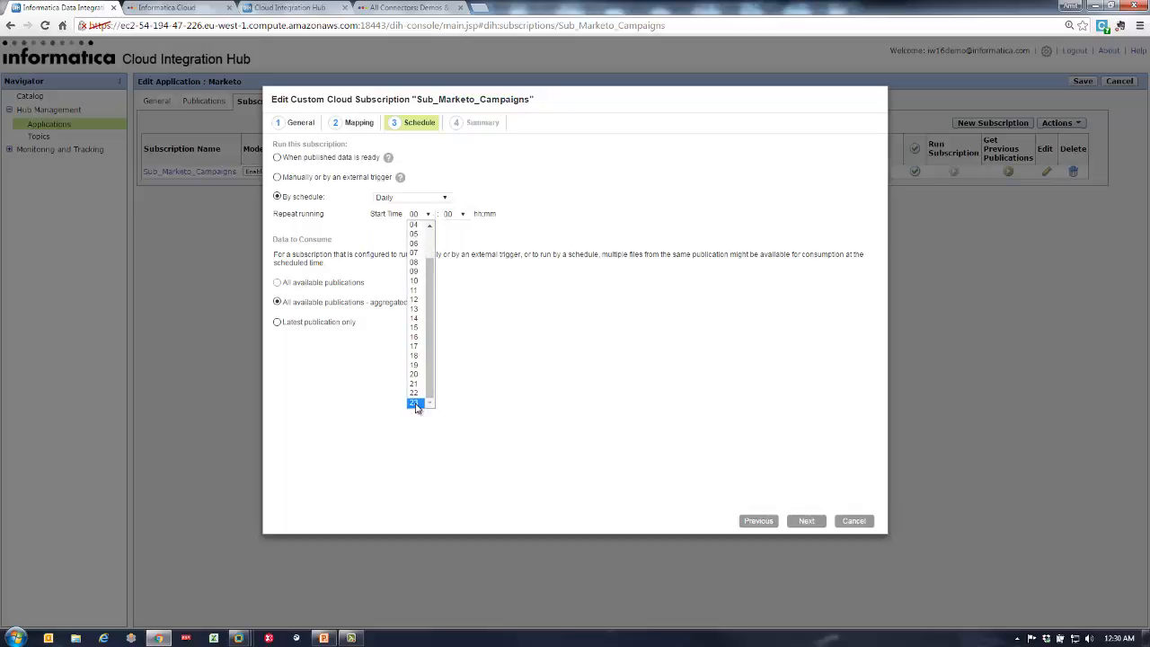
left_click(414, 404)
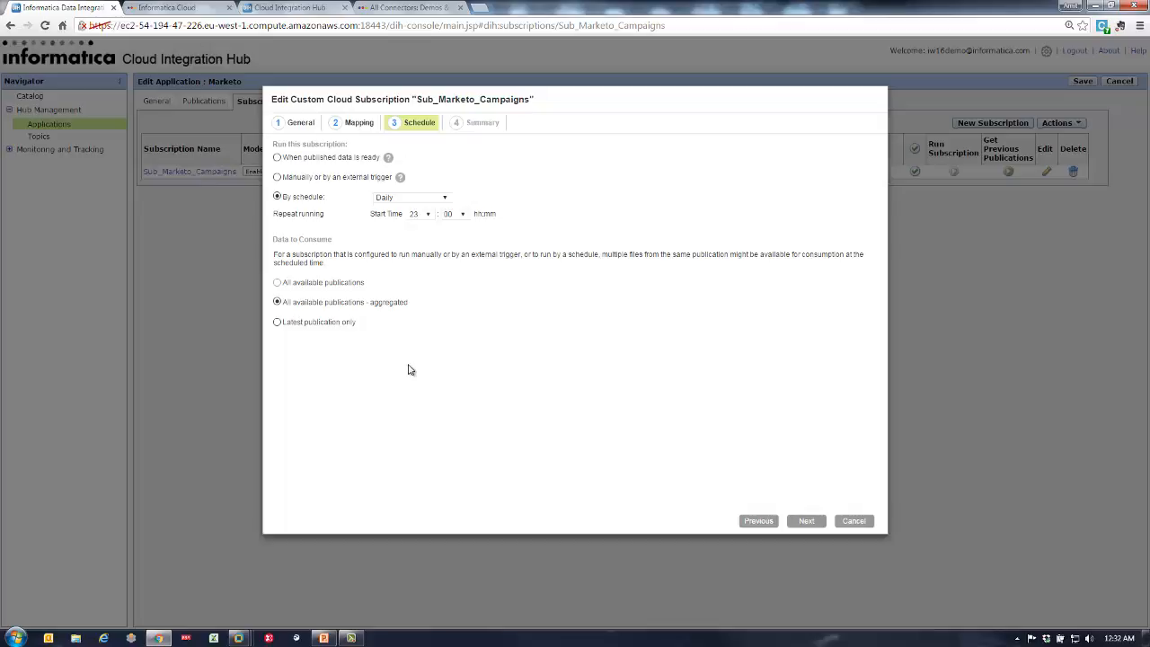
left_click(855, 522)
left_click(646, 195)
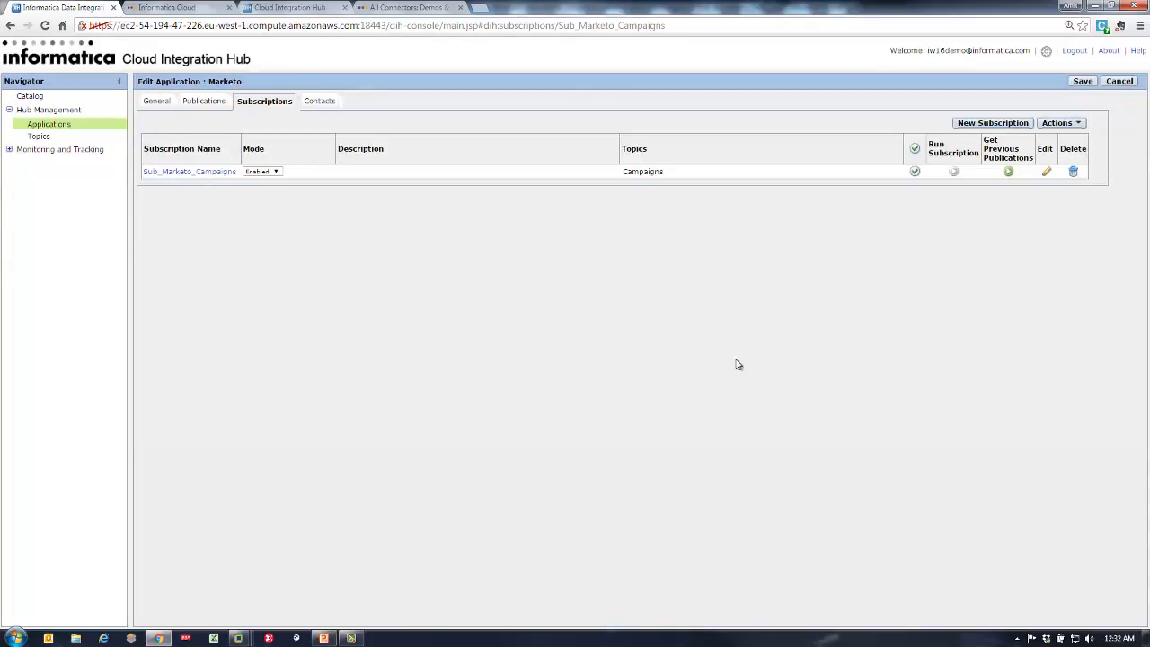
View the topics list, switch to the hub overview site, and open the diagram of the Campaigns topic.
left_click(38, 139)
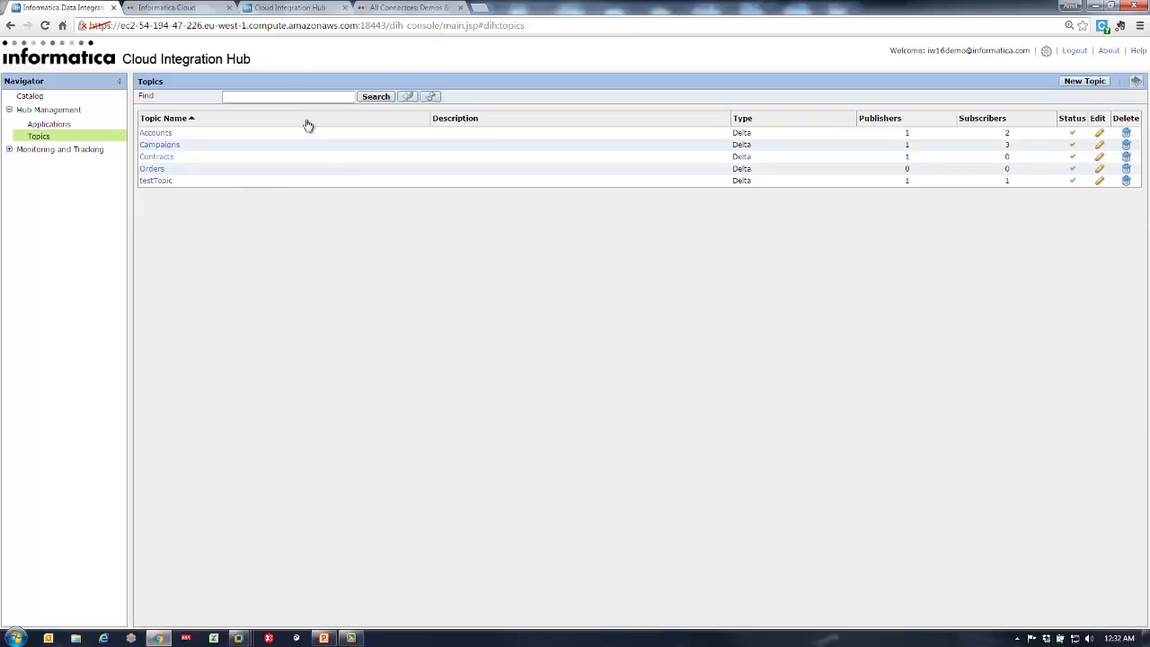
left_click(290, 9)
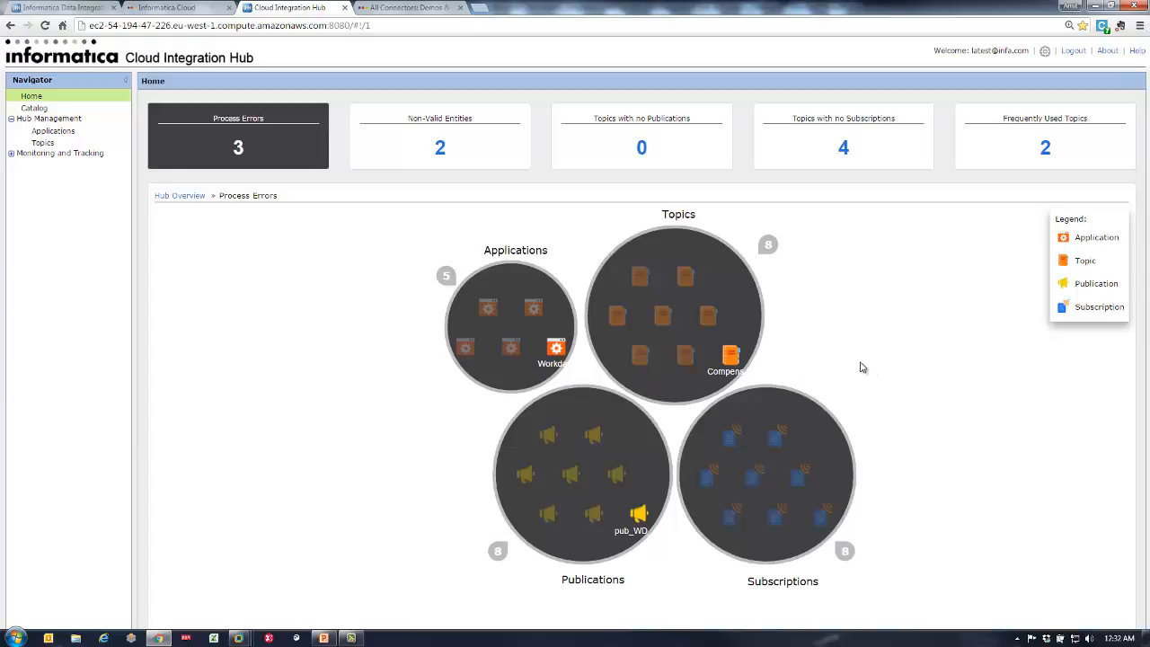
mouse_move(709, 313)
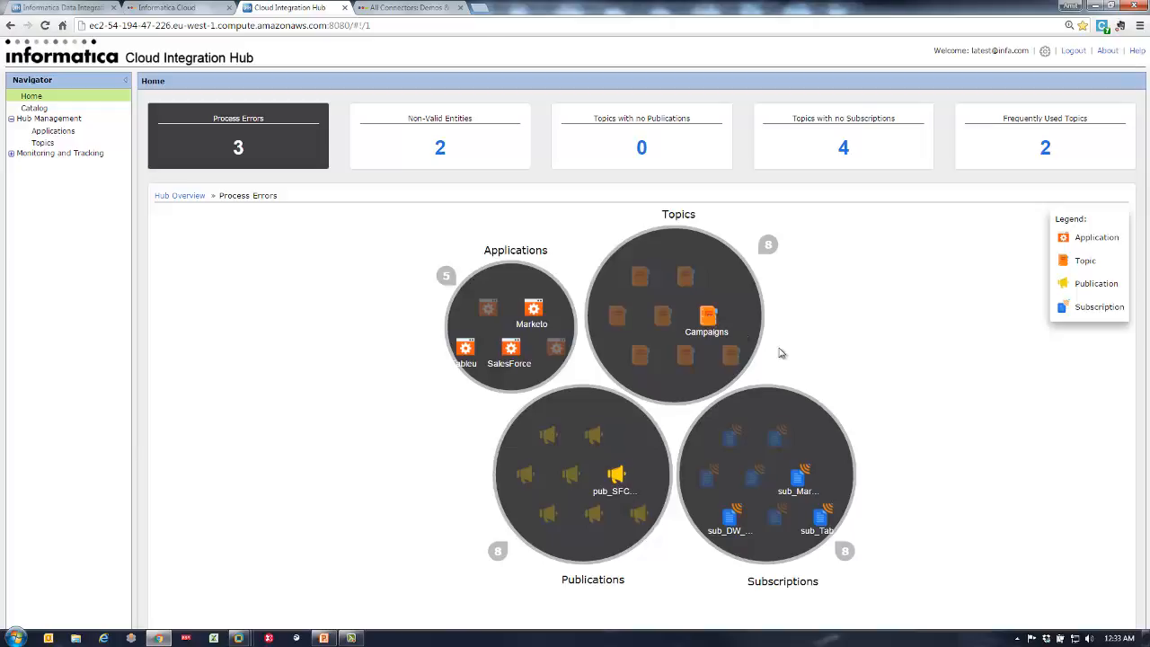
left_click(709, 317)
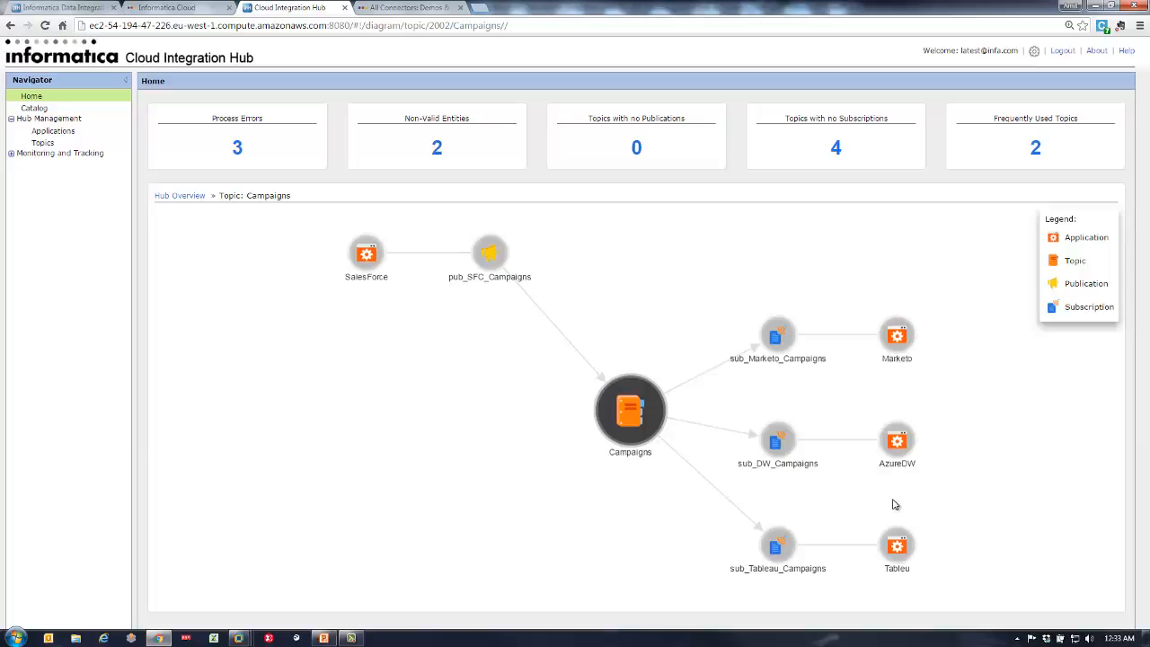
Return to the first hub site and run the SalesForce application's pub_Campaigns and pub_SFC_Accounts publications.
left_click(51, 8)
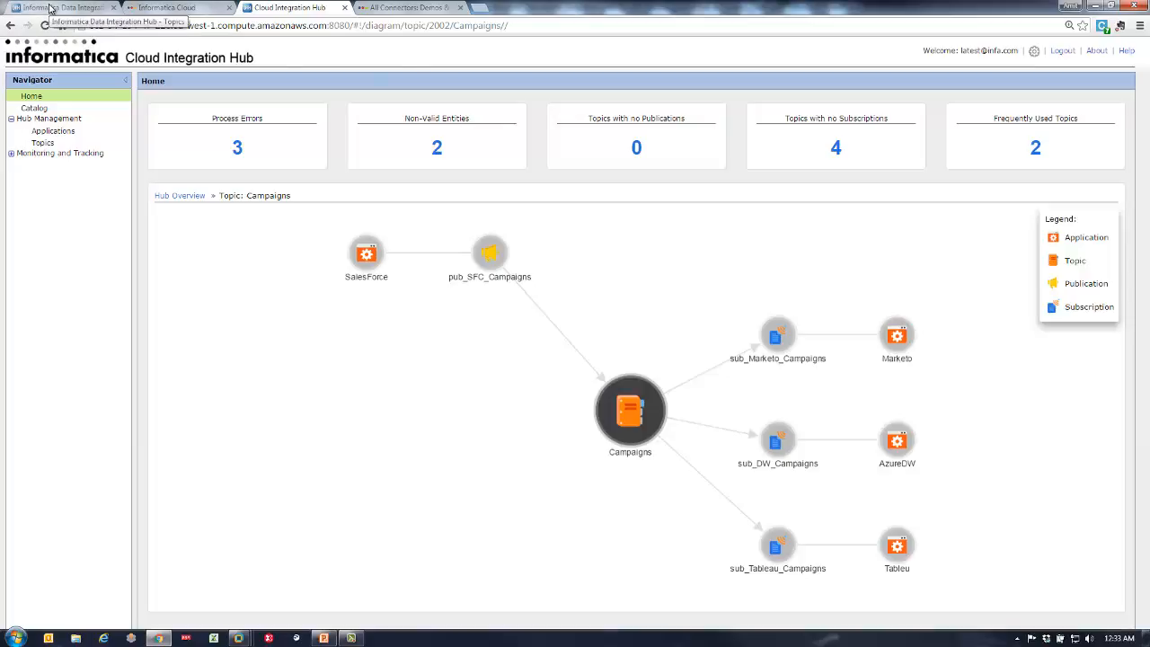
left_click(62, 127)
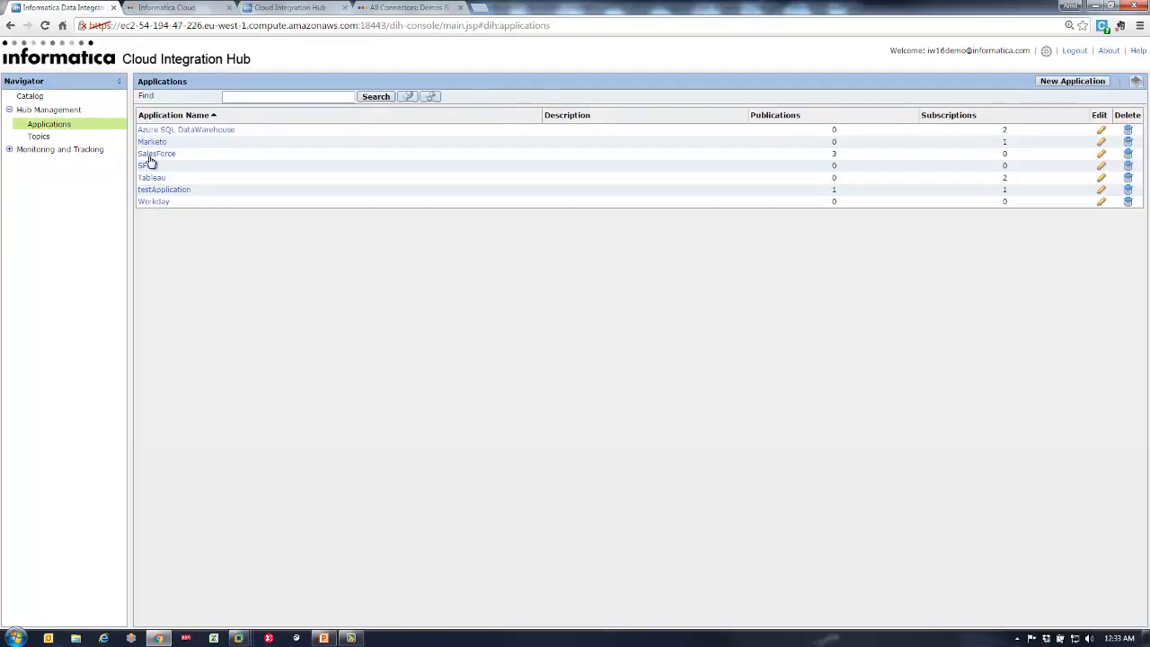
left_click(153, 155)
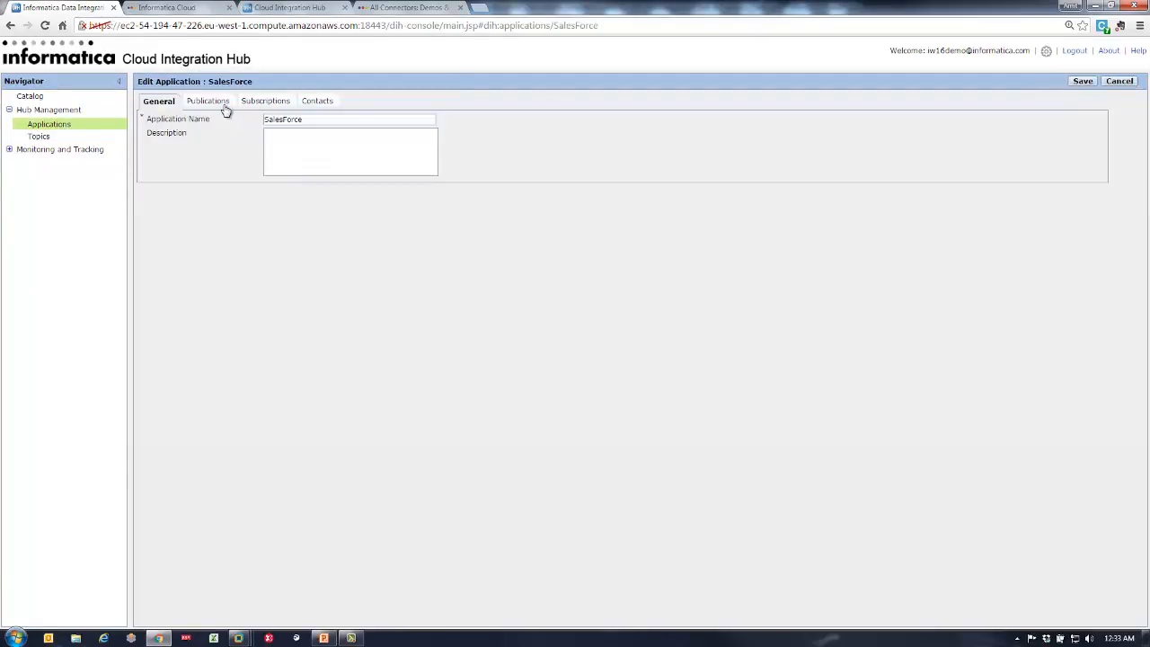
left_click(220, 103)
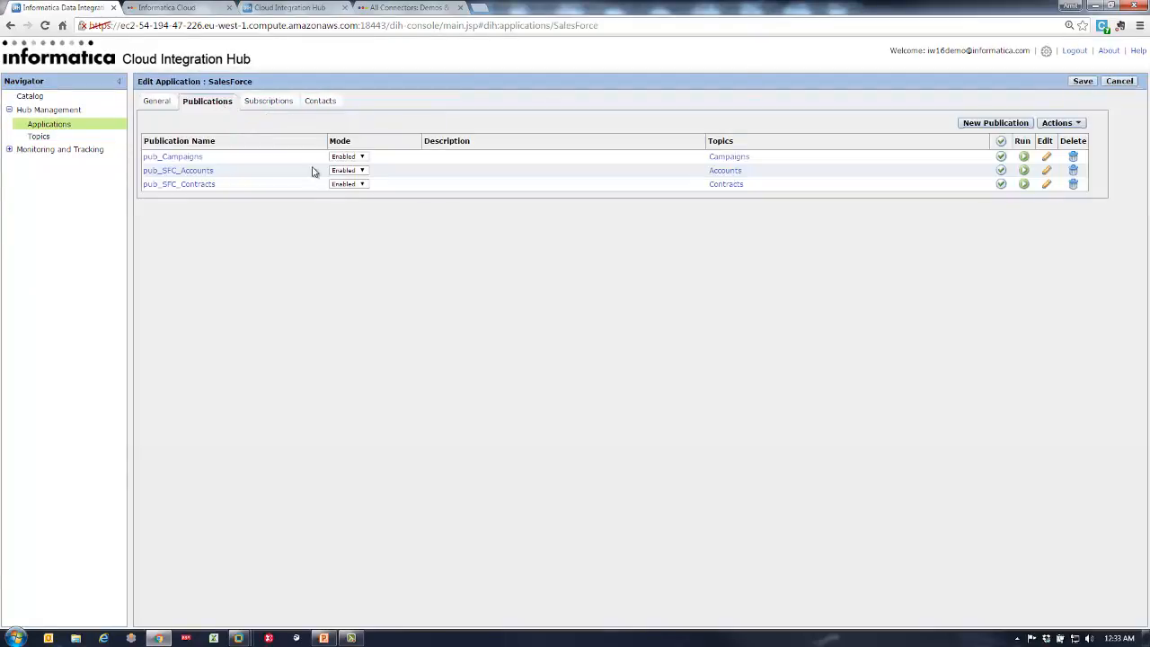
left_click(1023, 158)
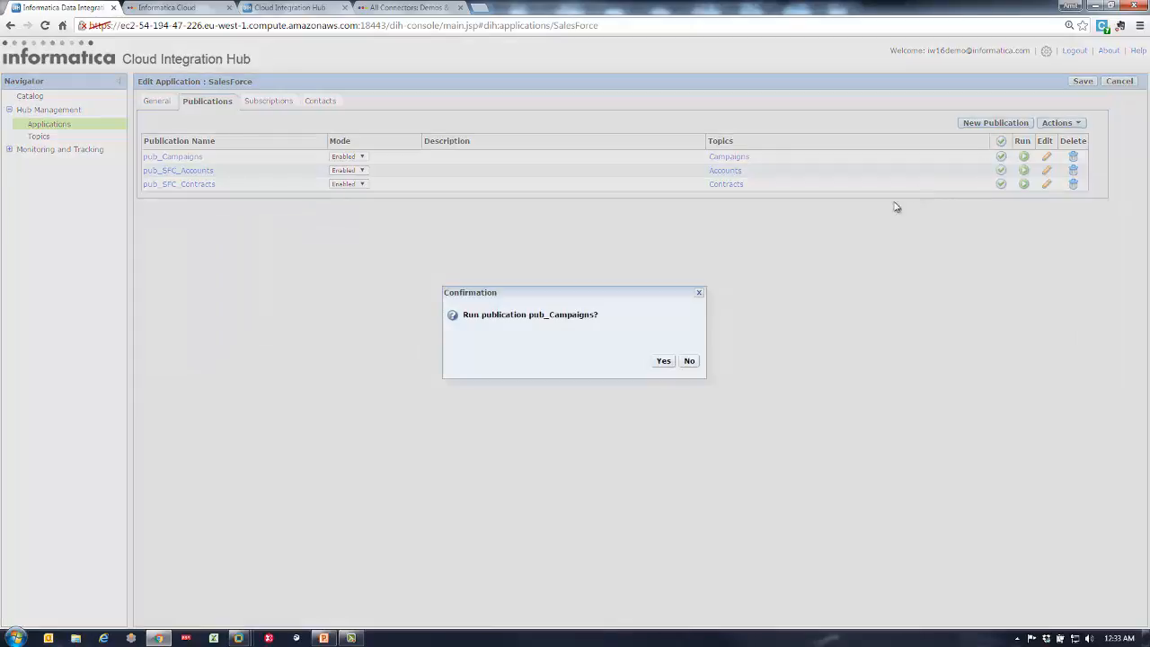
left_click(661, 362)
left_click(1025, 170)
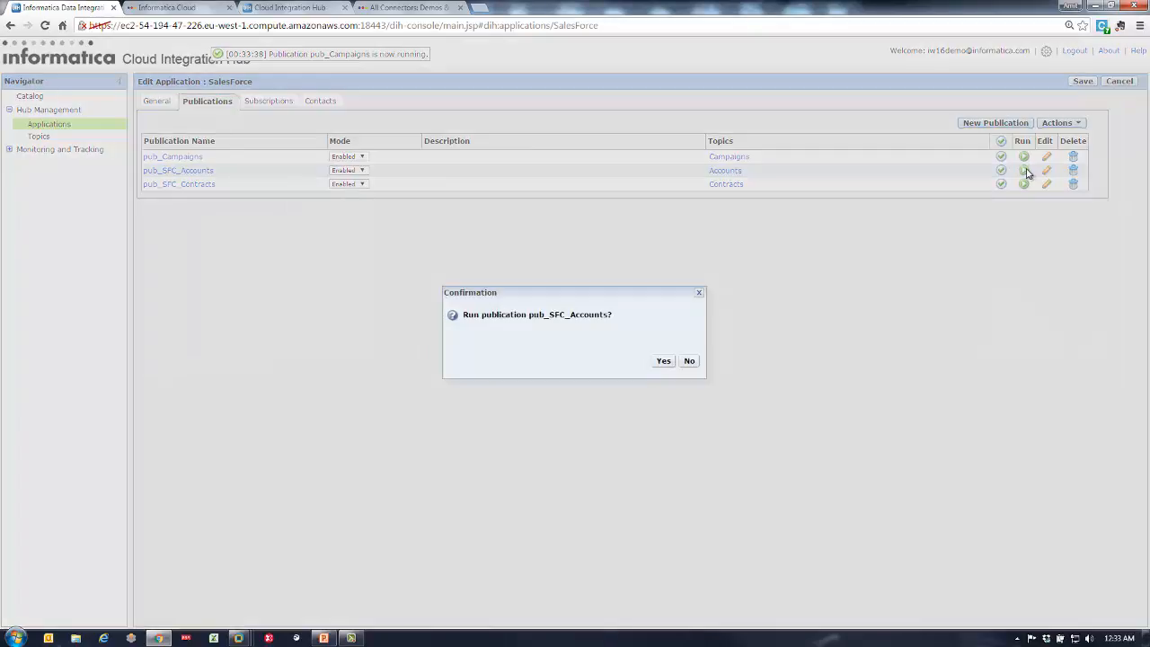
left_click(664, 361)
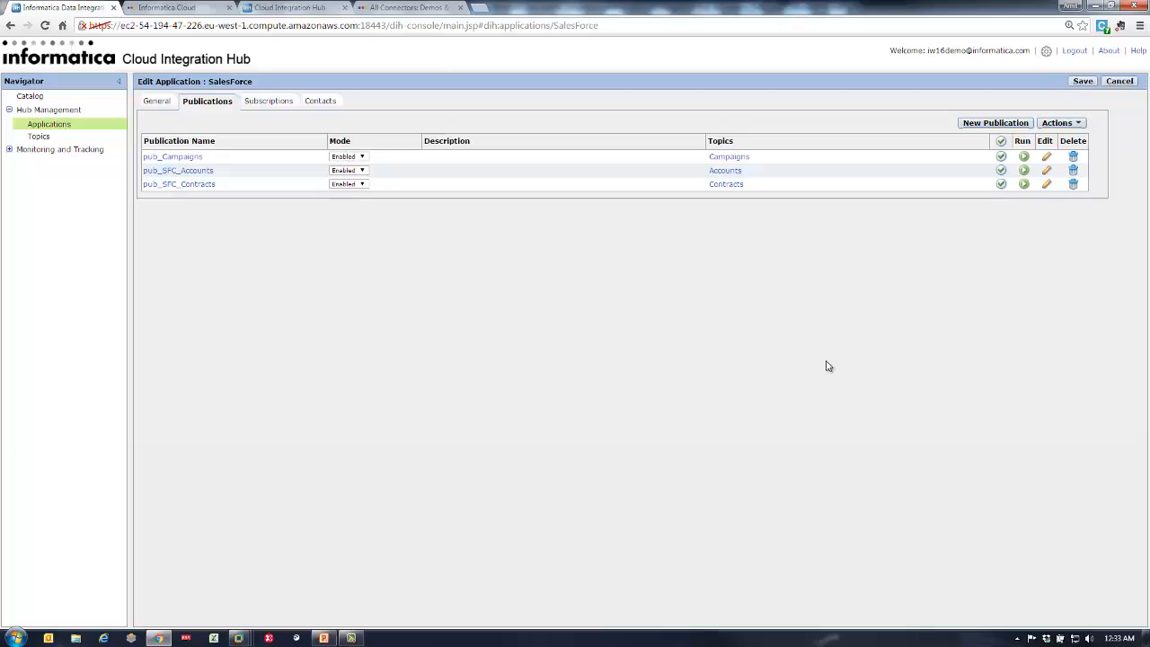
Open the event list under monitoring and set its time frame to All.
left_click(10, 150)
left_click(38, 177)
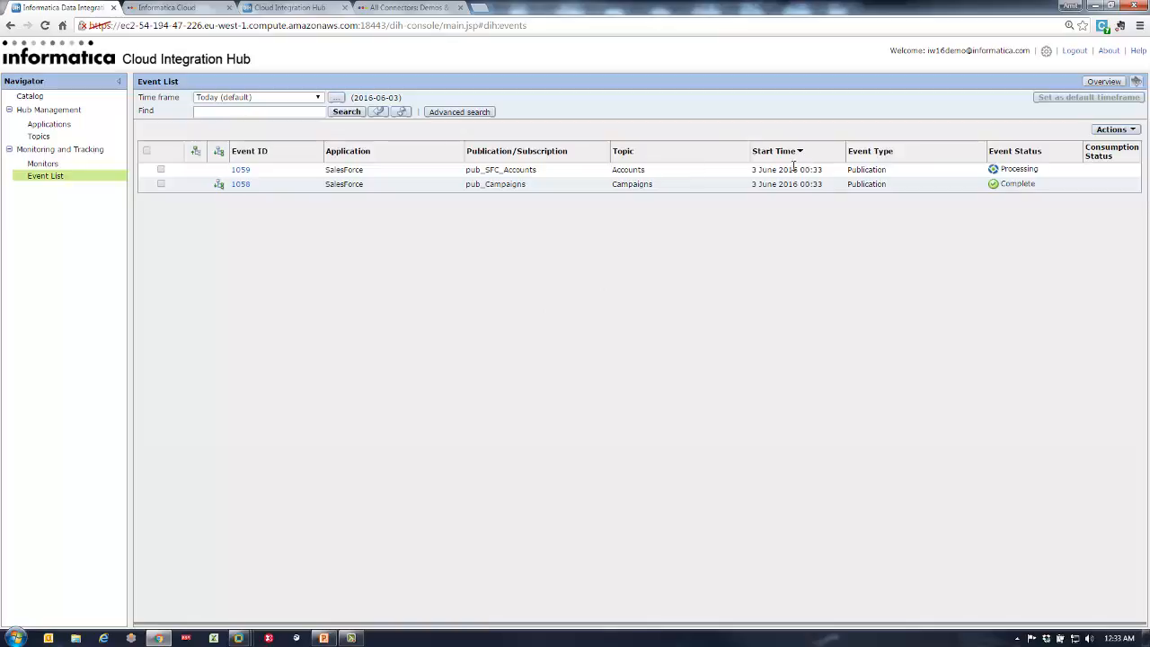
left_click(257, 99)
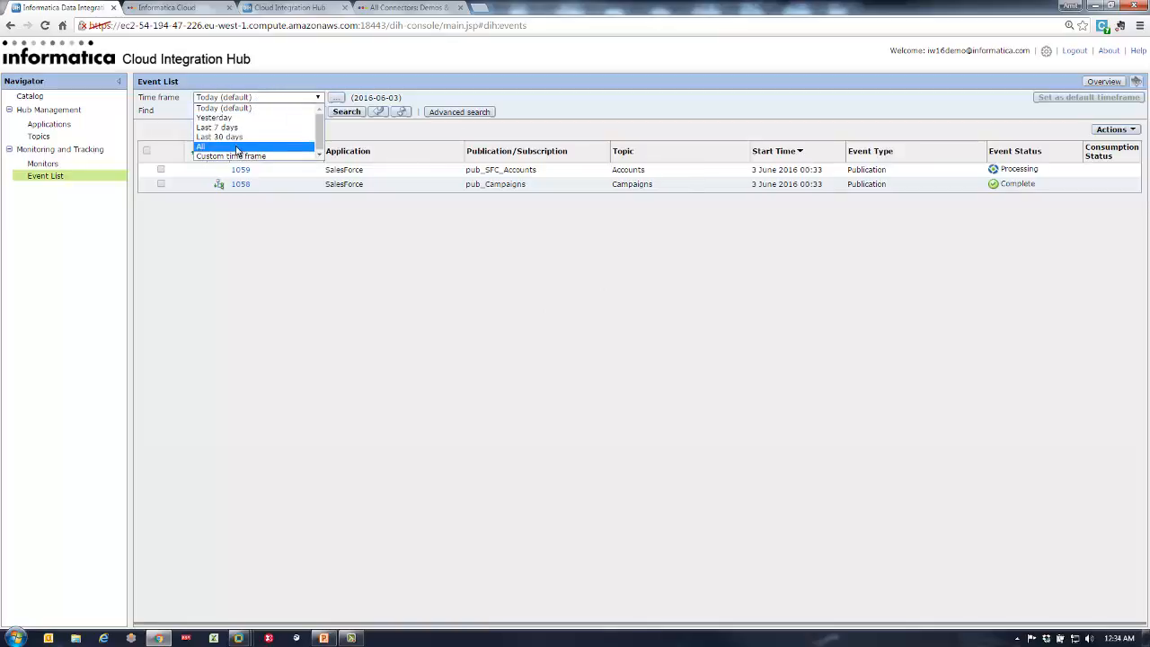
left_click(238, 147)
left_click(660, 361)
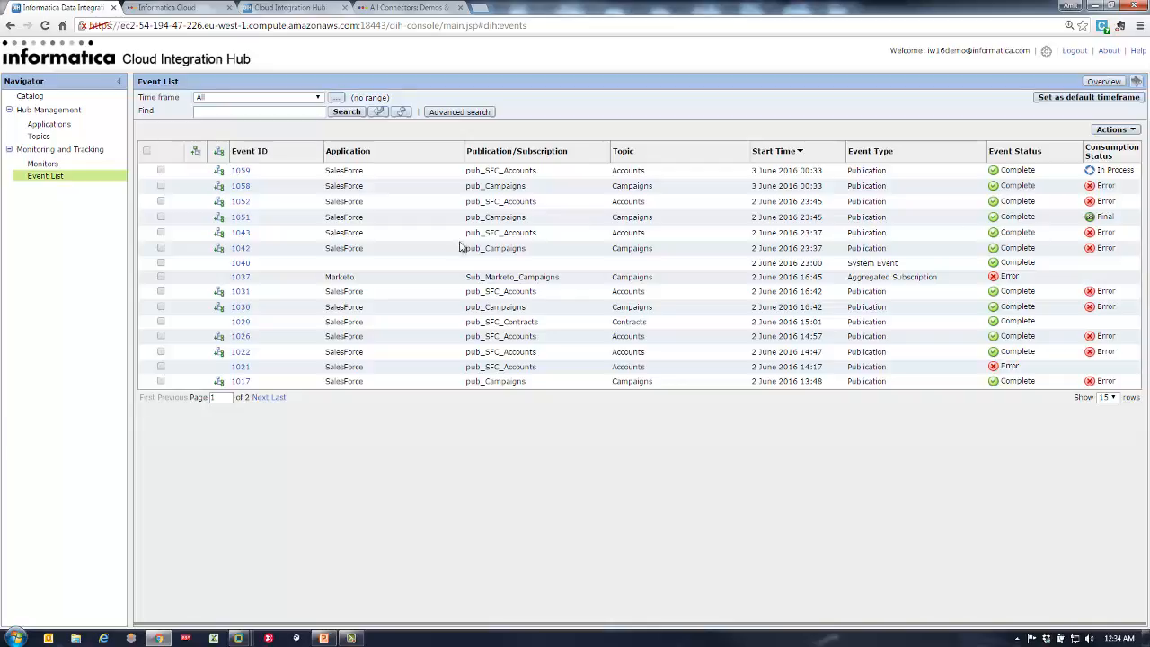
Open the details of pub_Campaigns event 1051 and enlarge the details area to examine its logs.
left_click(241, 219)
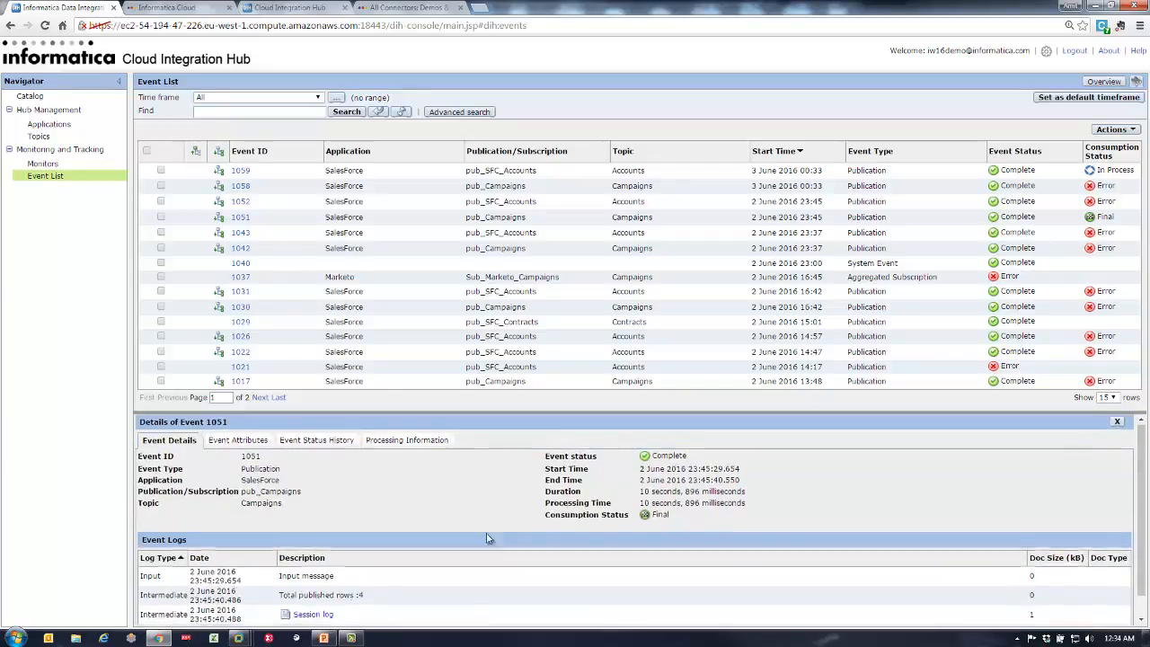
scroll(454, 566, "down", 1)
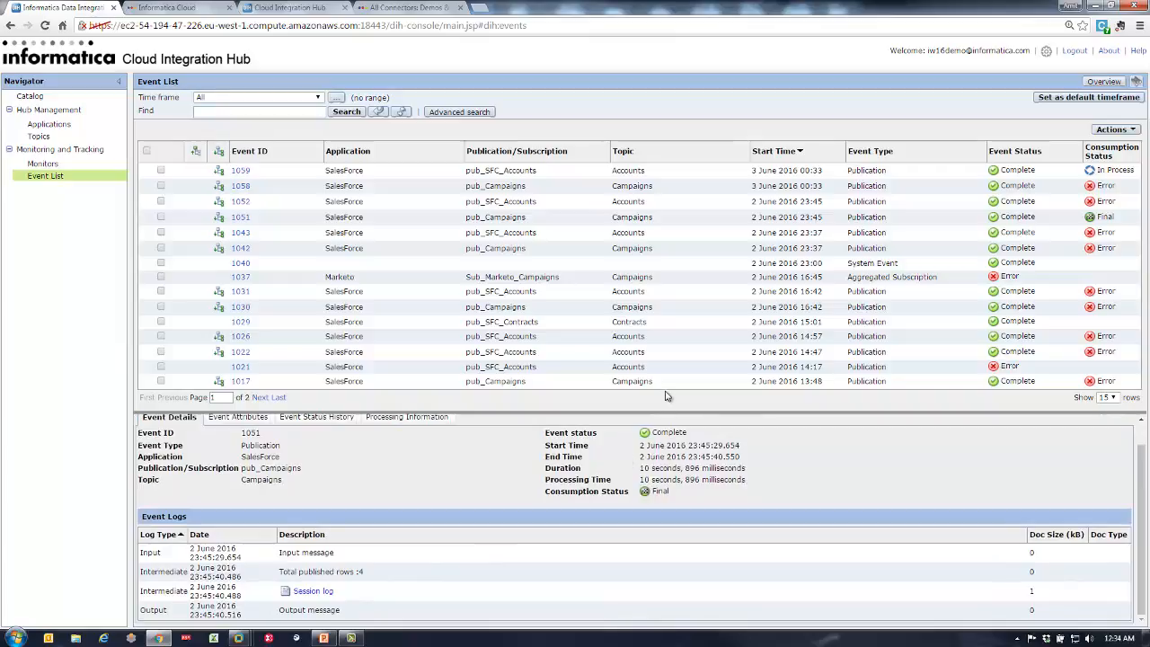
left_click_drag(667, 413, 735, 238)
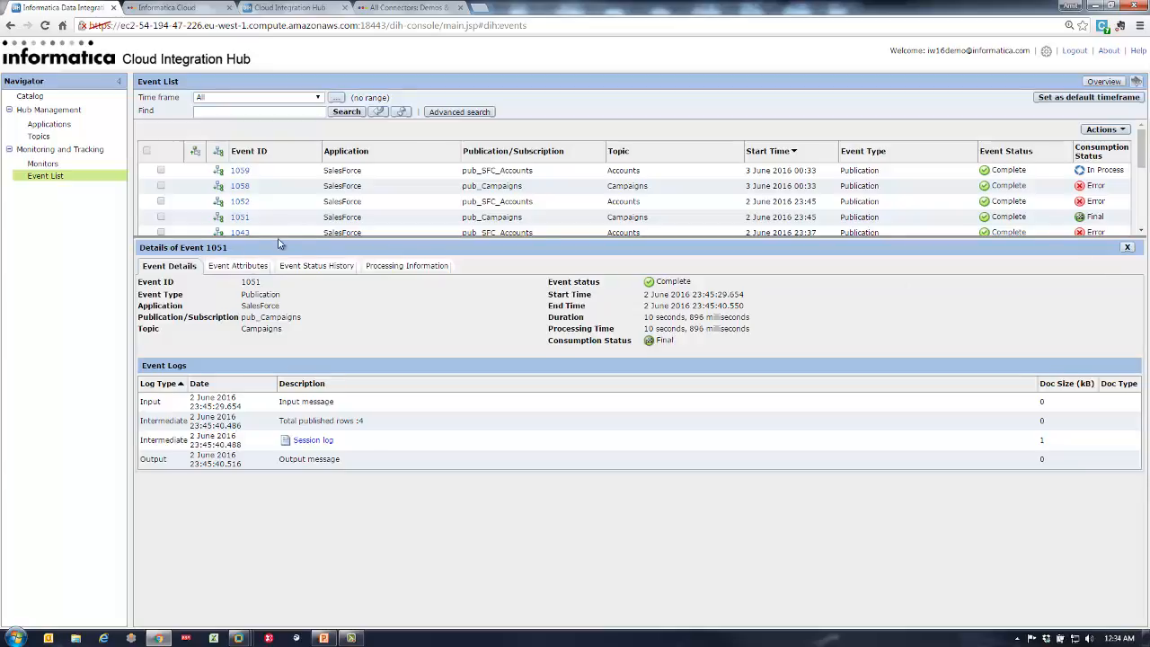
left_click_drag(280, 240, 273, 259)
Drill into the child events of event 1043 and inspect the details and session log of event 1047.
left_click(218, 232)
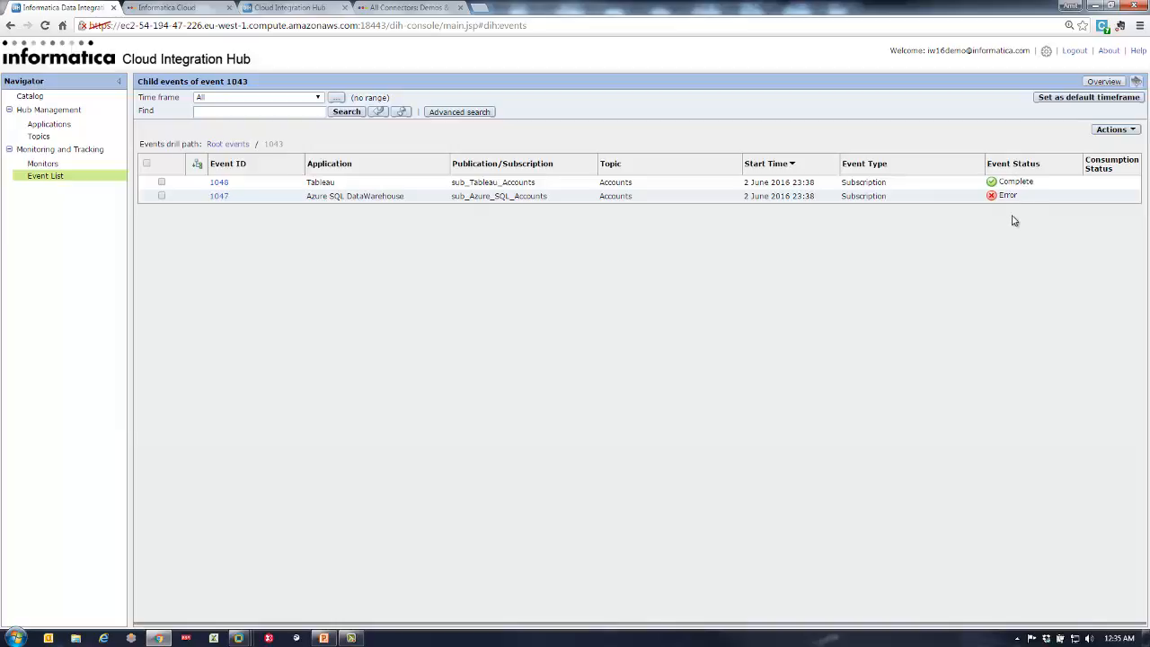
left_click(220, 196)
scroll(335, 593, "down", 1)
left_click(329, 592)
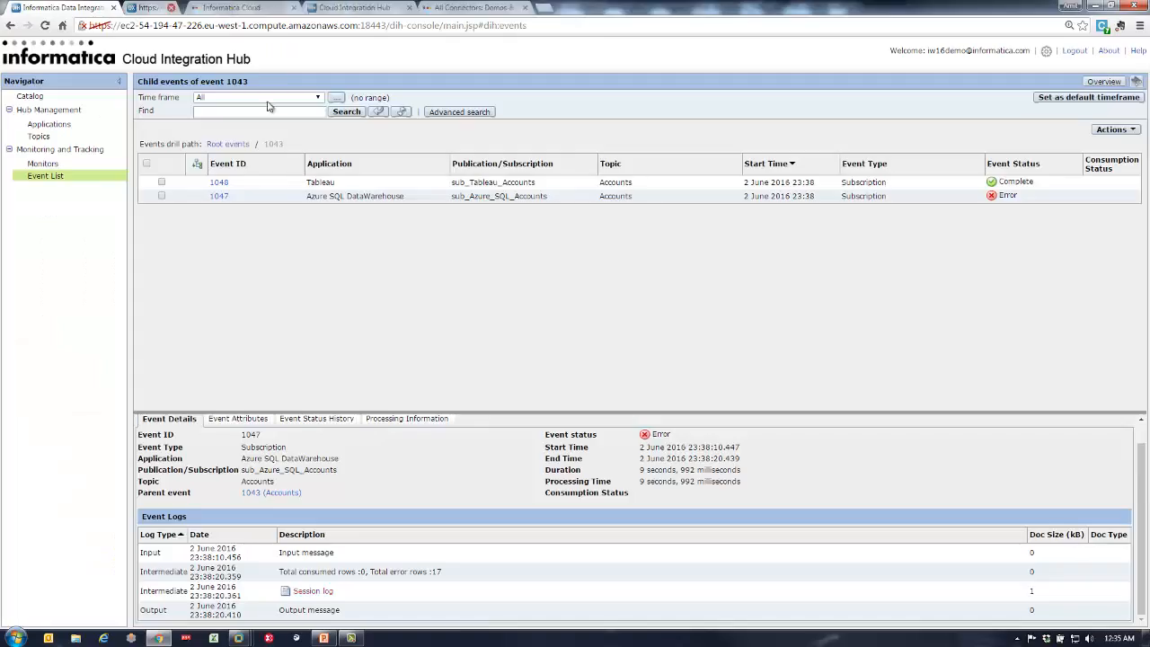
left_click(229, 7)
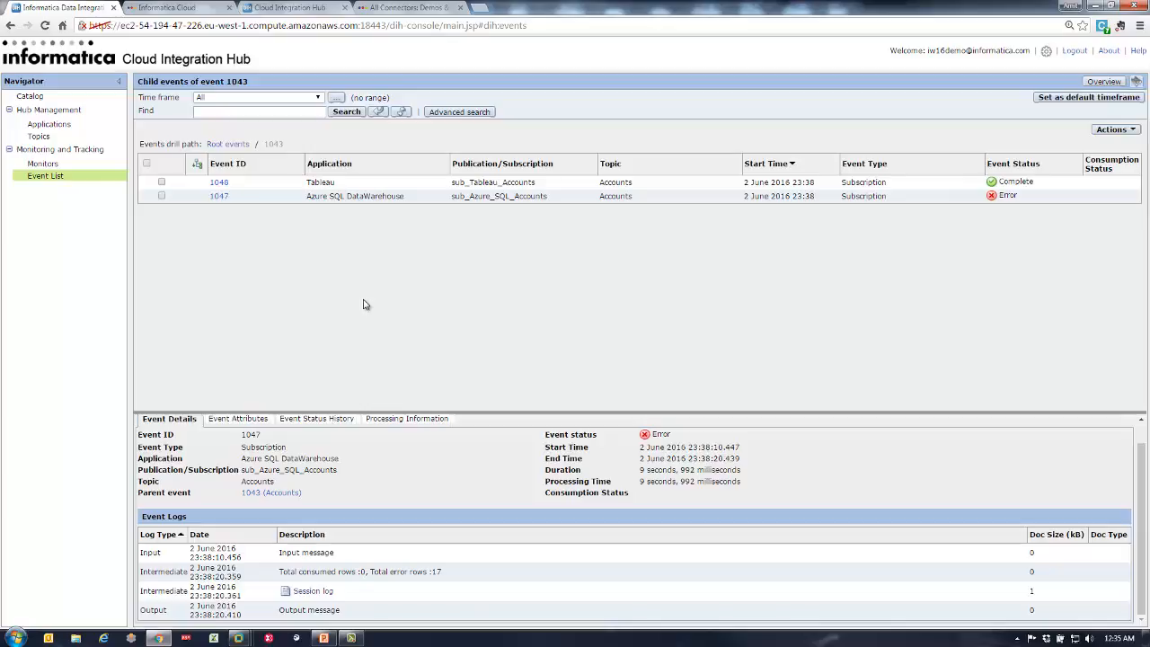
Reprocess the Azure SQL DataWarehouse subscription event 1047 and return to the main event list.
left_click(161, 196)
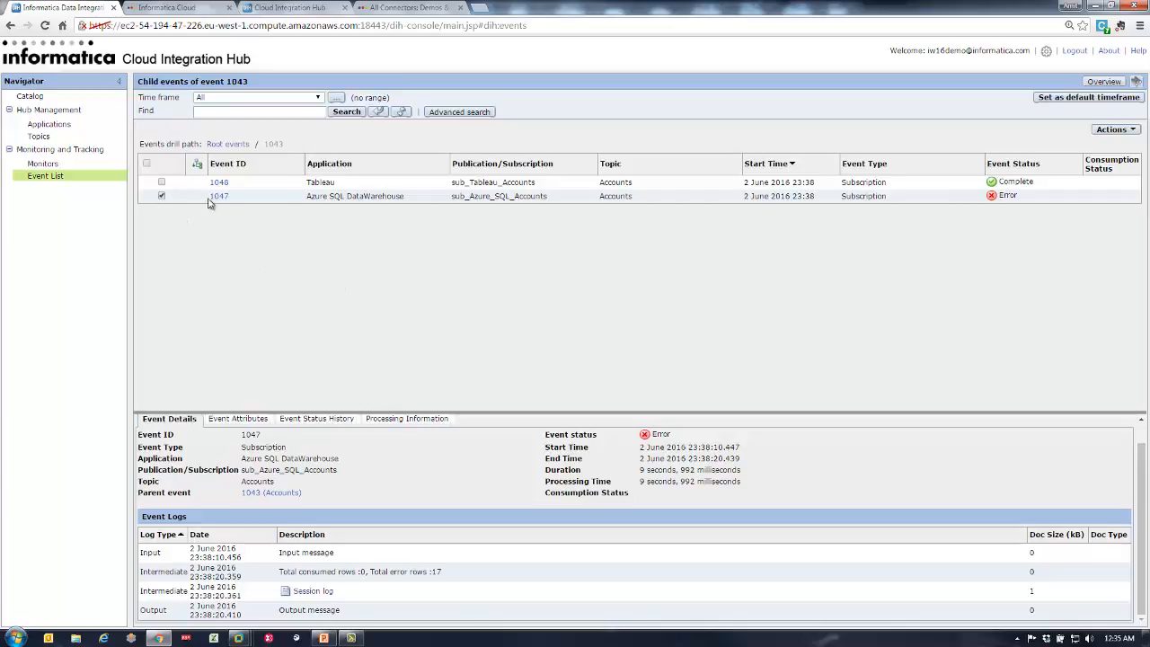
left_click(1112, 131)
left_click(1089, 142)
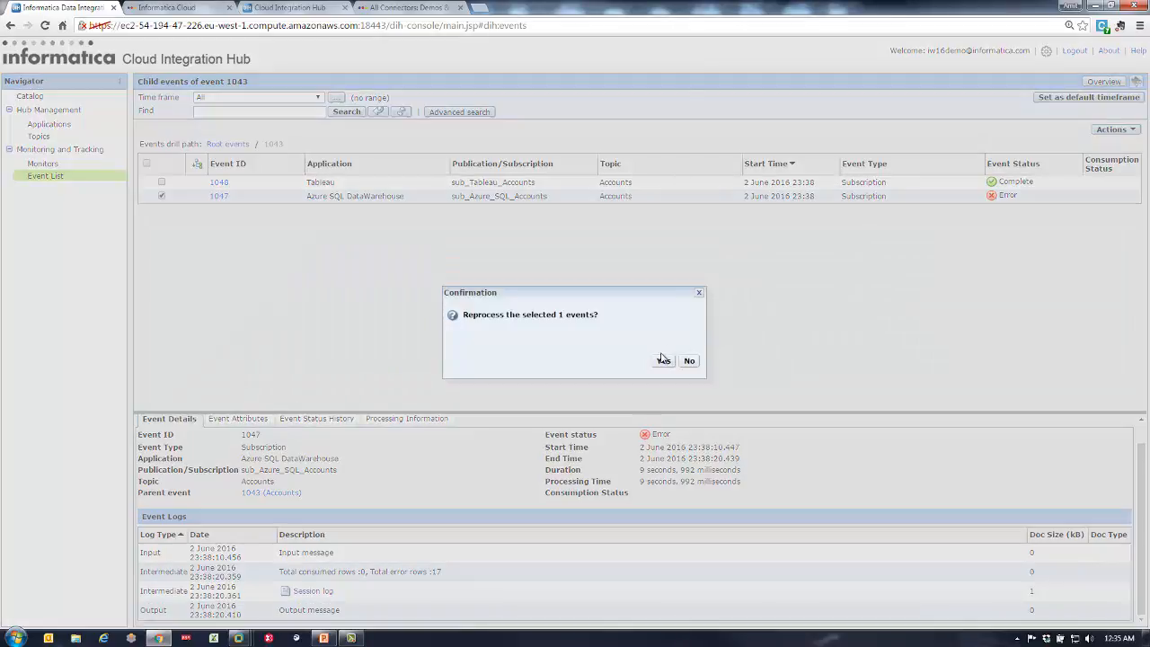
left_click(663, 361)
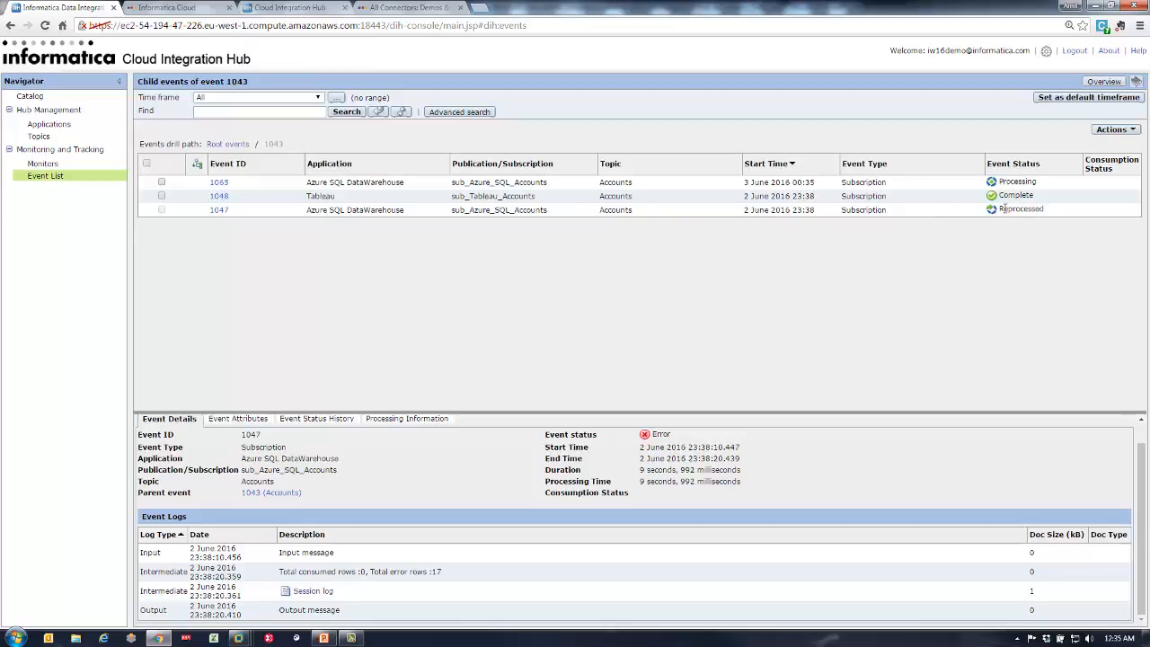
left_click(404, 112)
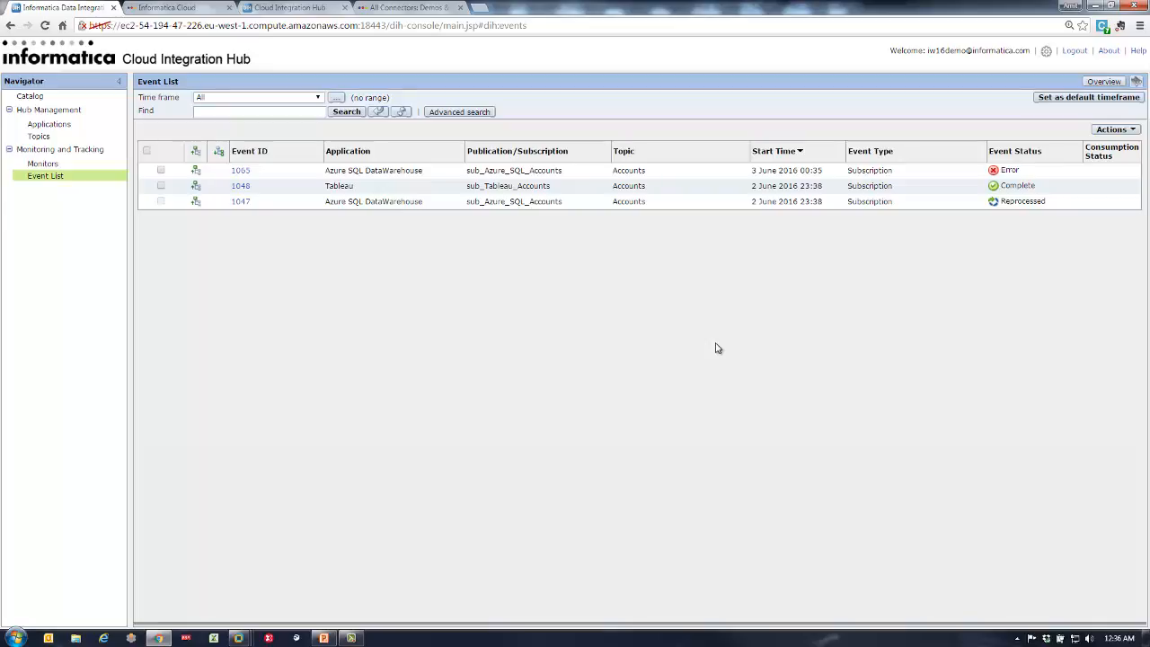
left_click(49, 181)
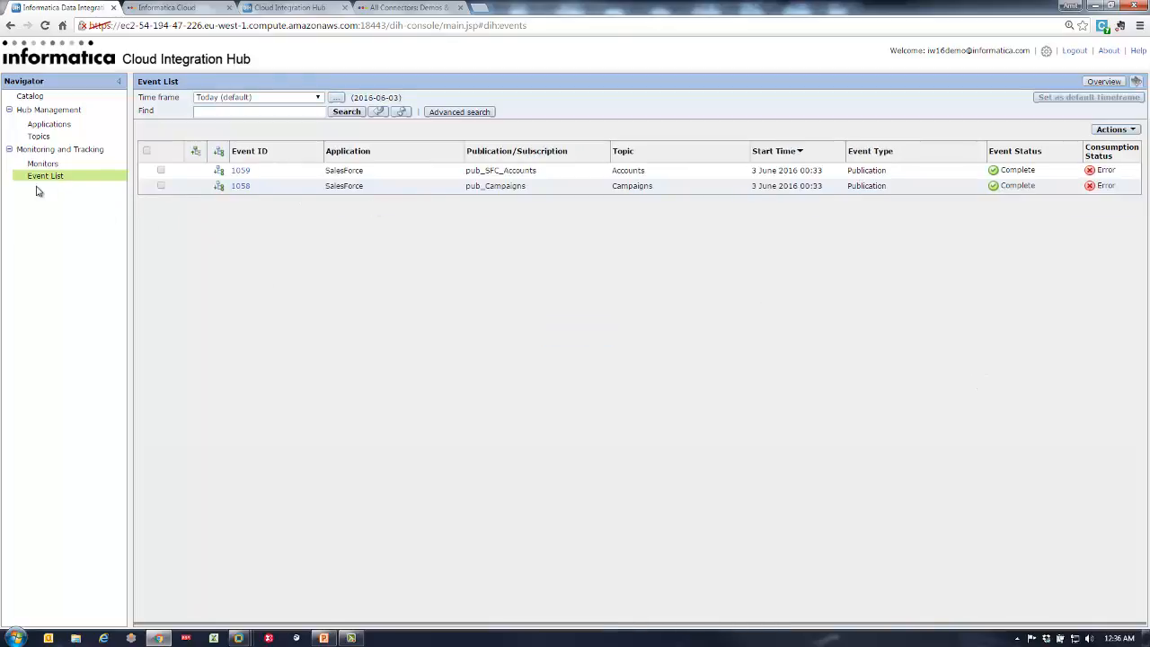
Set the event list time frame to All and drill into the child events of event 1043.
left_click(257, 97)
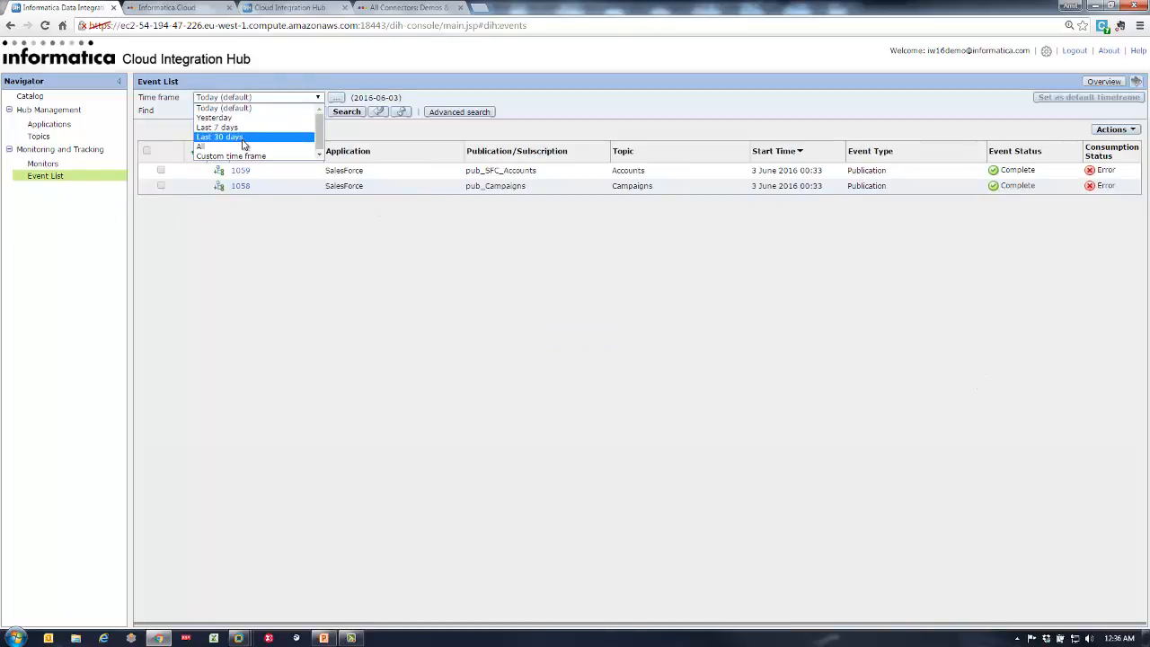
left_click(241, 146)
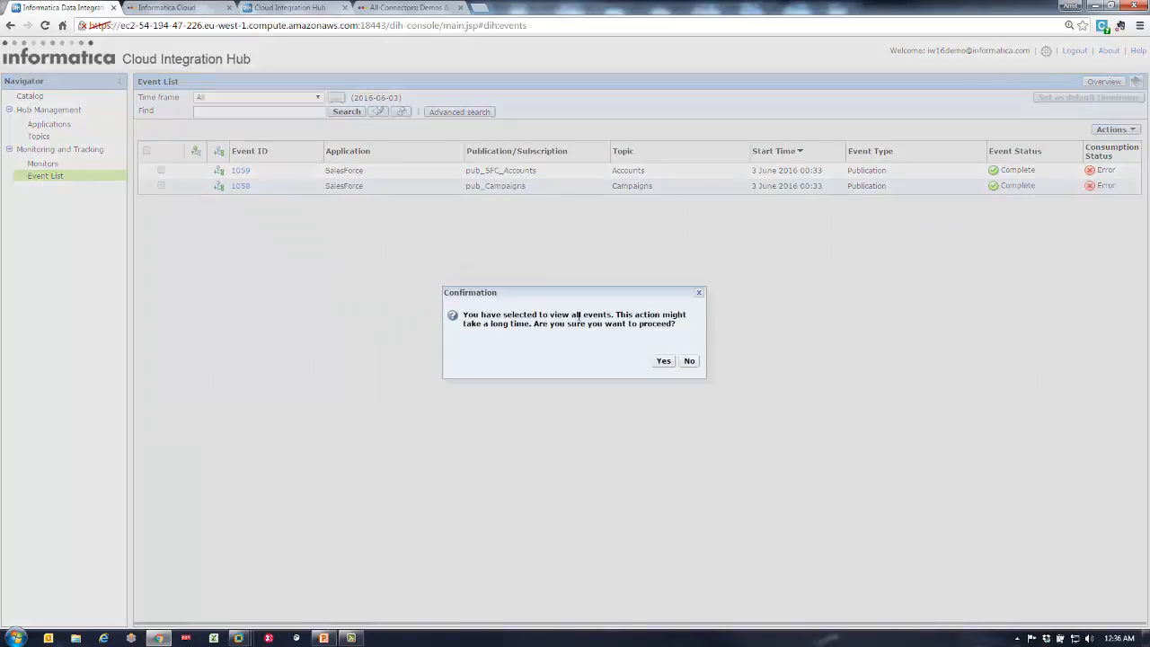
left_click(660, 360)
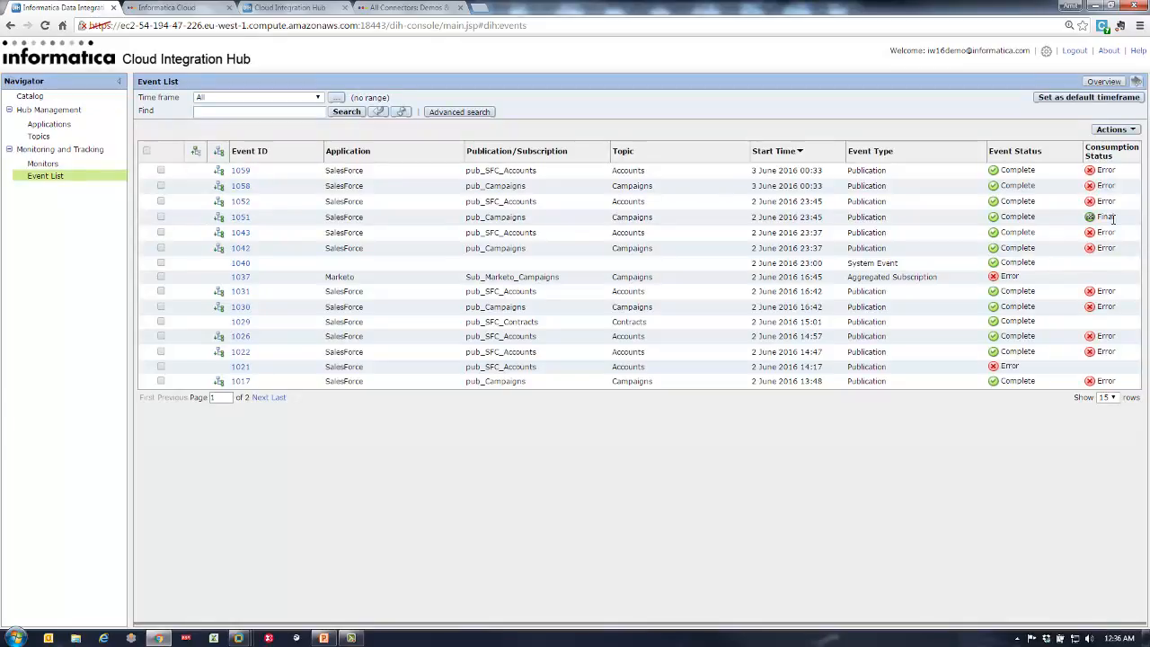
left_click(220, 236)
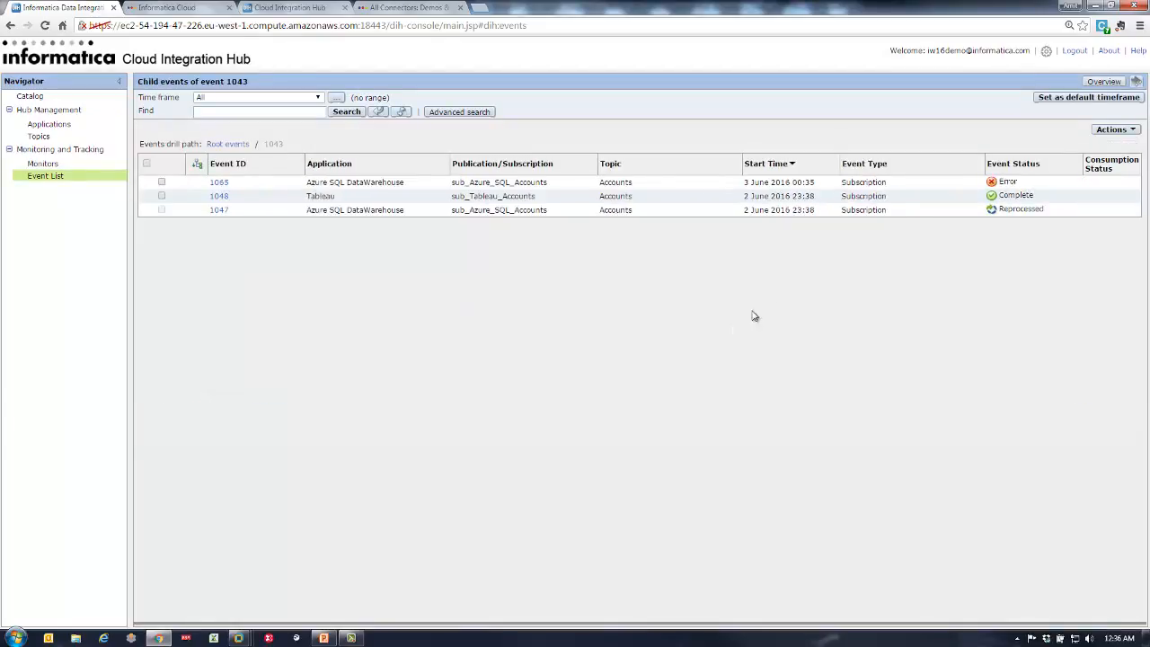
Return to the event list, show all events, and inspect the details and child events of pub_Campaigns event 1051.
left_click(56, 178)
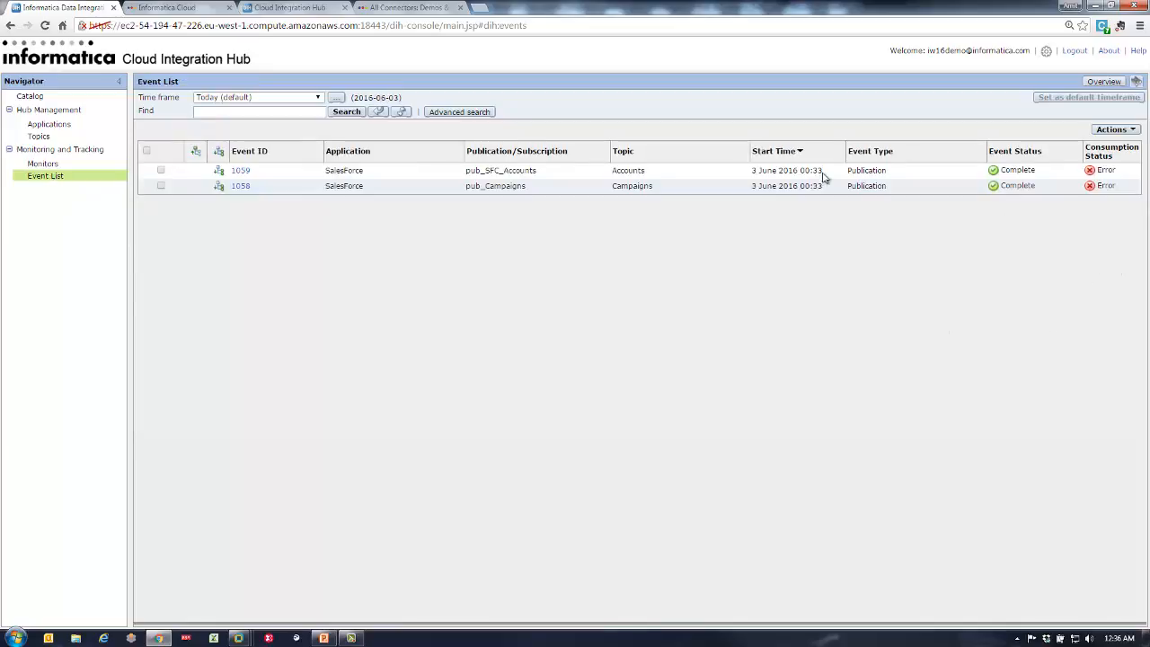
left_click(299, 102)
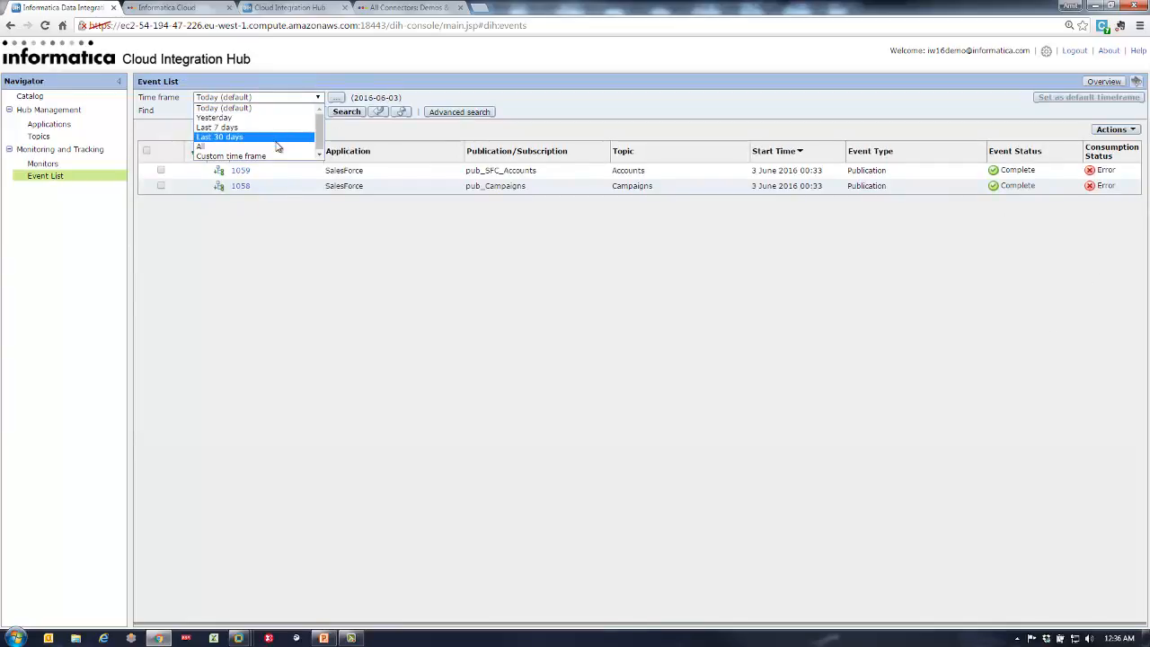
left_click(269, 148)
left_click(663, 360)
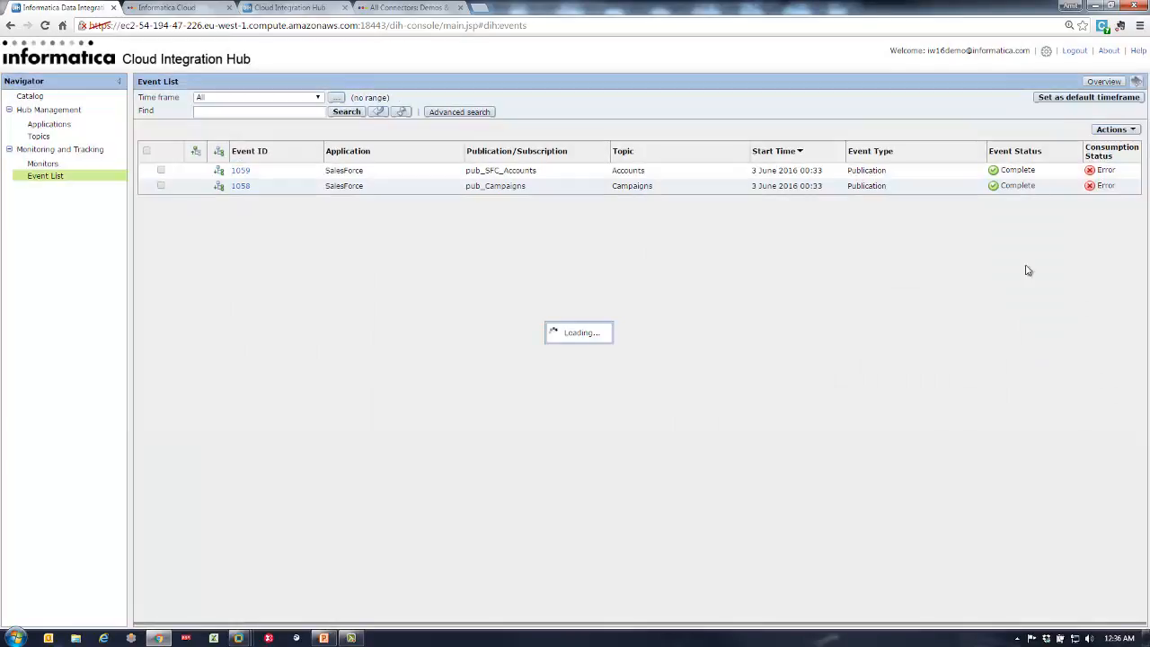
left_click_drag(1111, 220, 252, 221)
left_click(241, 219)
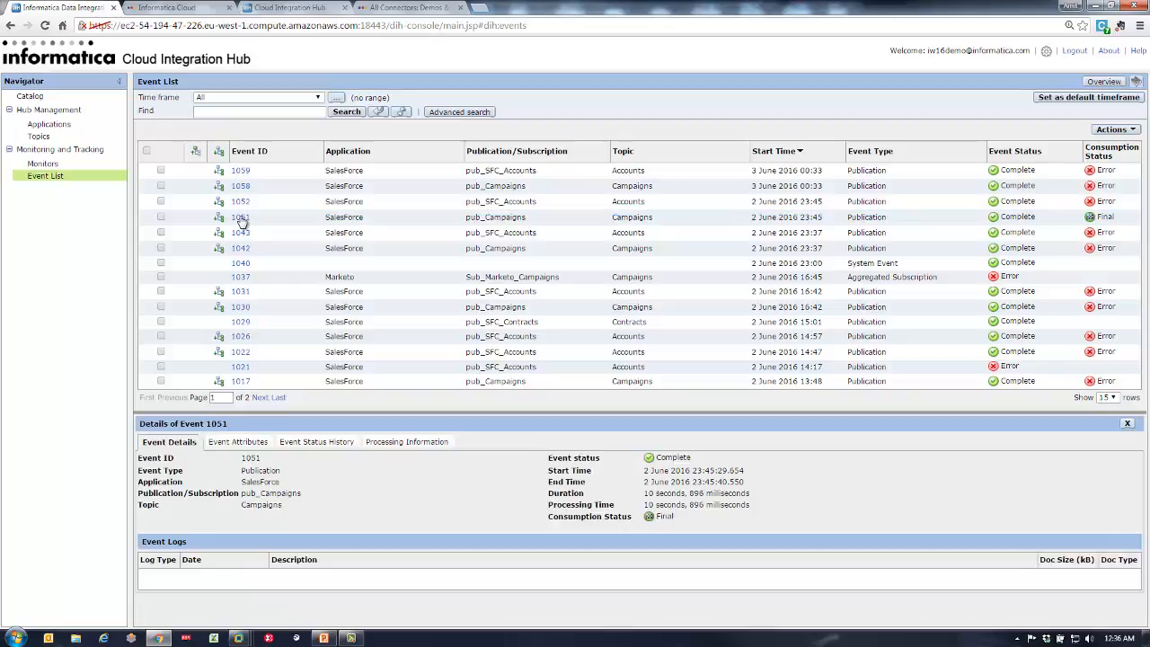
left_click(221, 220)
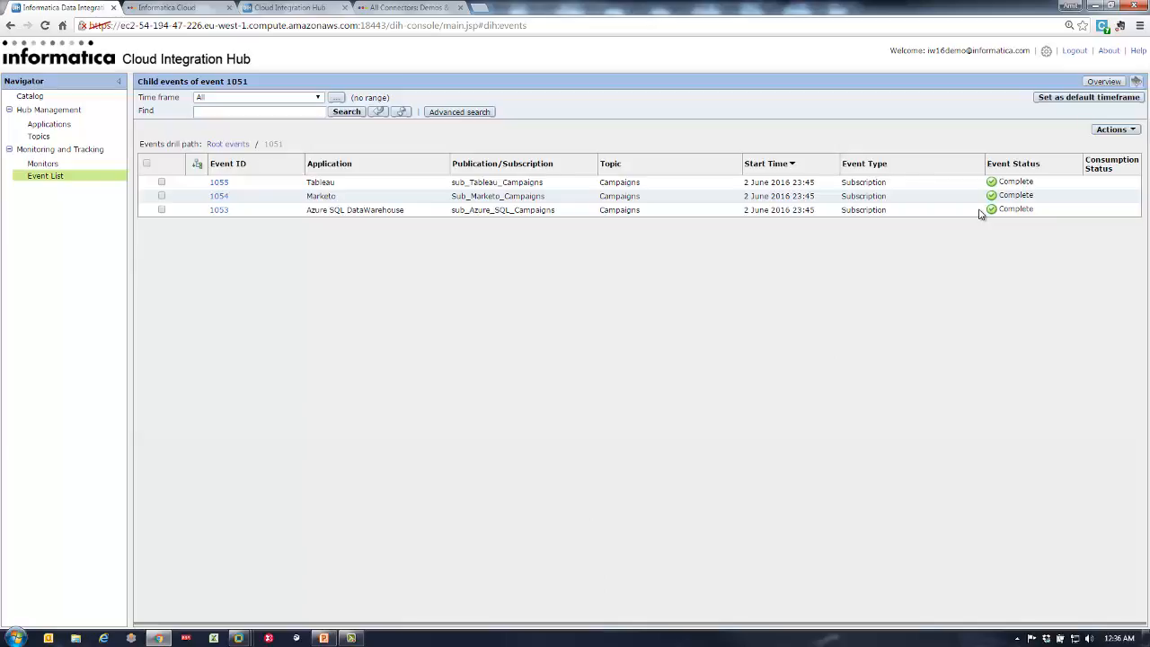
Go back to the event list for the All time frame and drill into the child events of pub_SFC_Accounts event 1052.
left_click(32, 177)
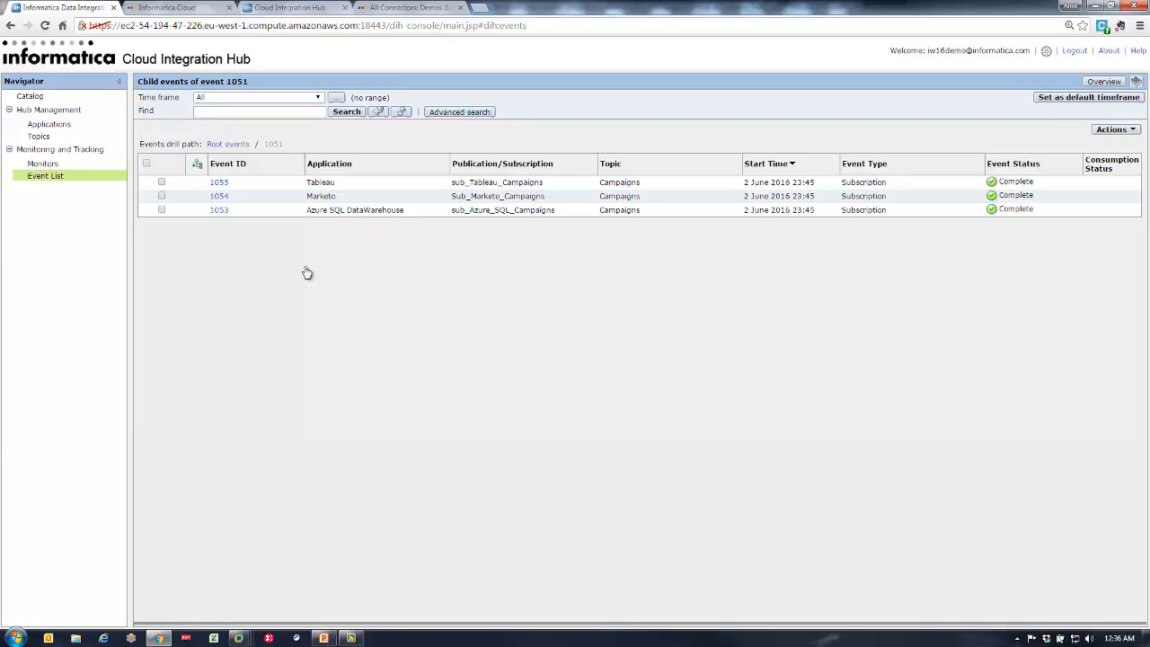
left_click(257, 97)
left_click(257, 148)
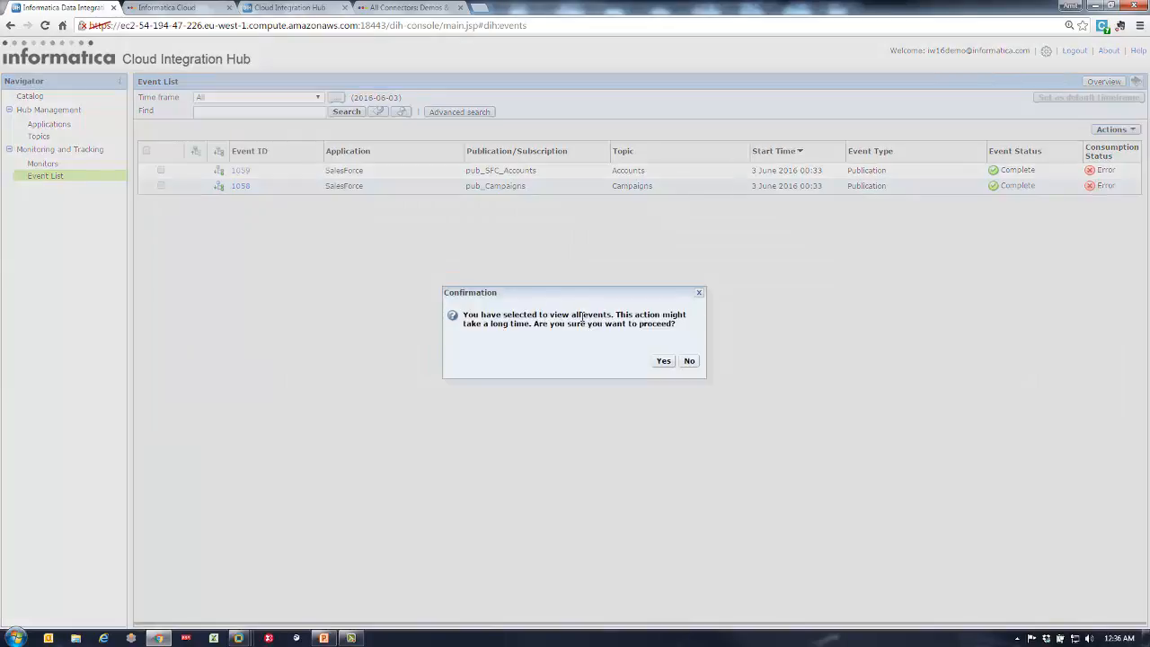
left_click(663, 360)
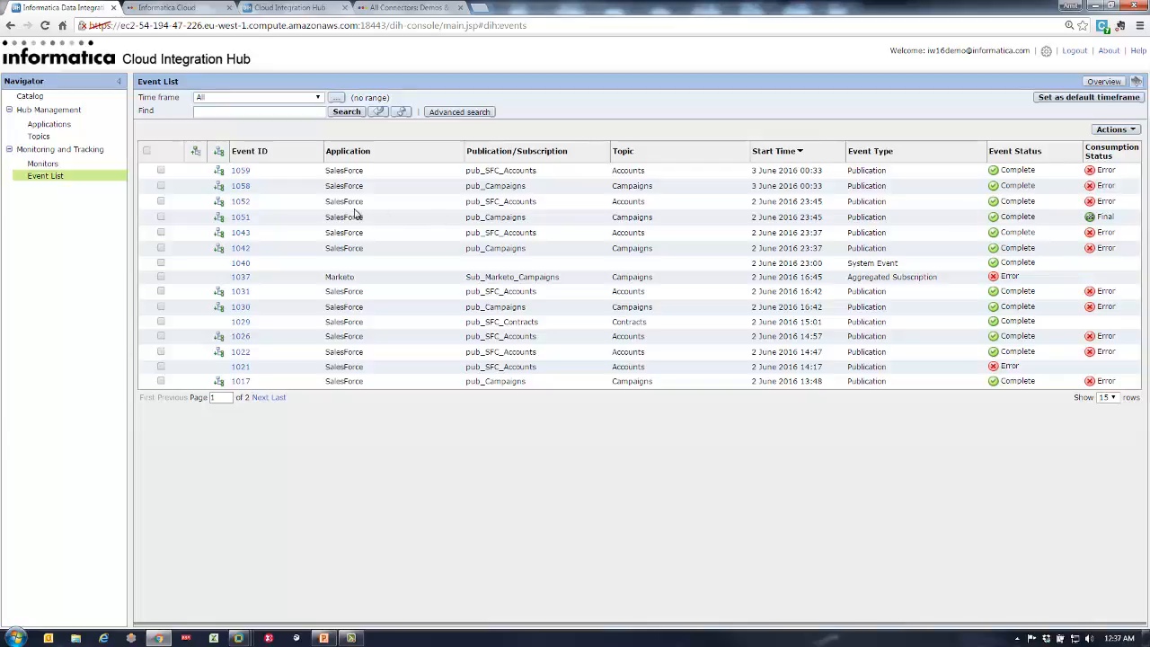
left_click(219, 203)
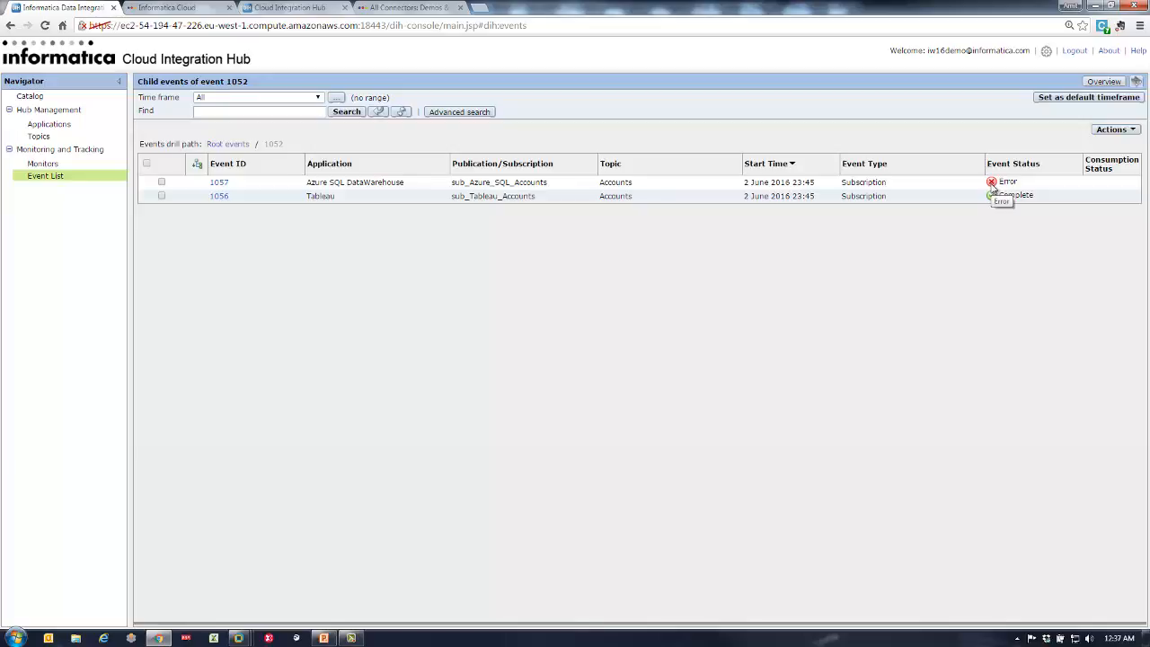
Start a new monitoring rule named dd that monitors the subscription sub_Azure_SQL_Accounts.
left_click(41, 166)
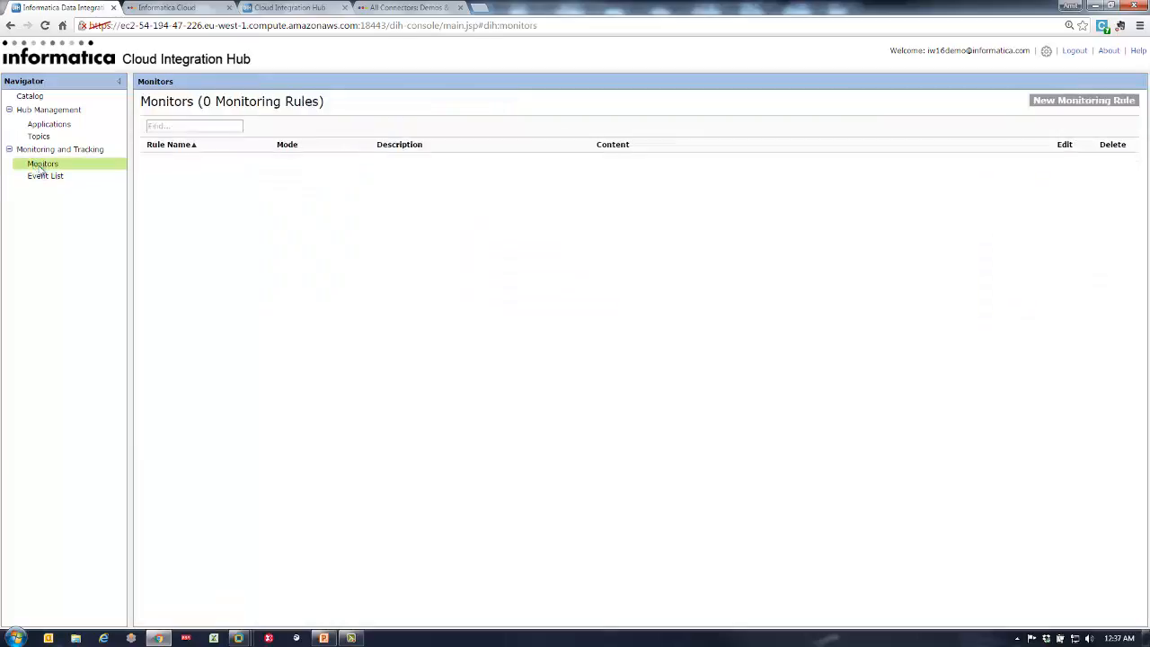
left_click(1061, 101)
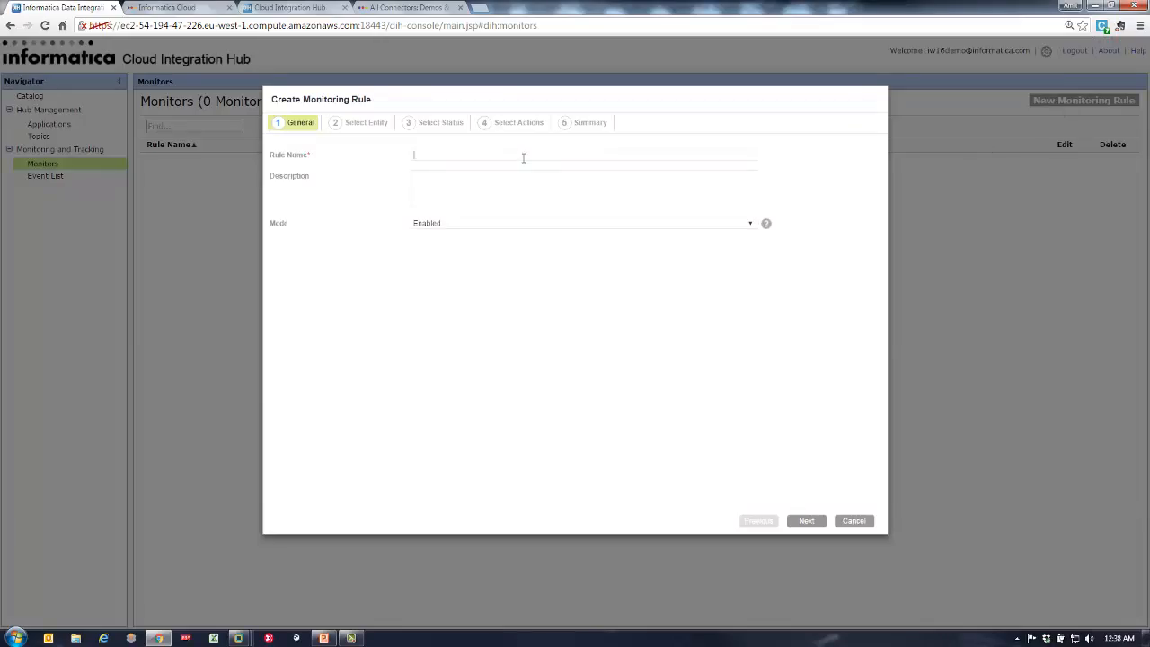
type("dd")
left_click(806, 521)
left_click(430, 164)
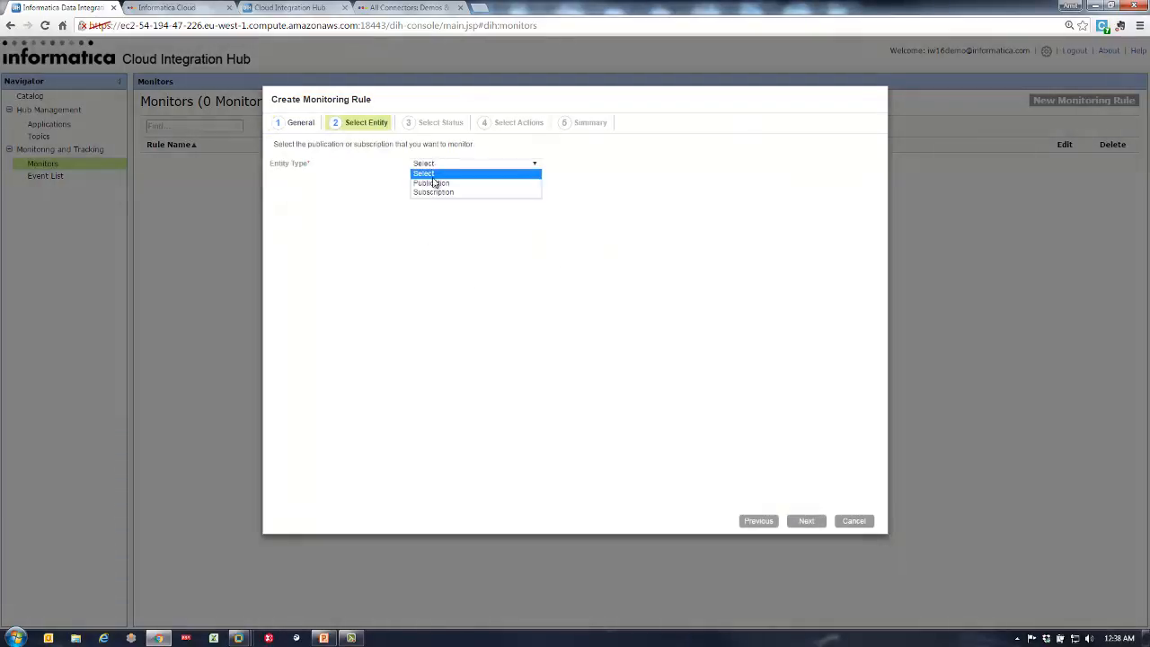
left_click(434, 192)
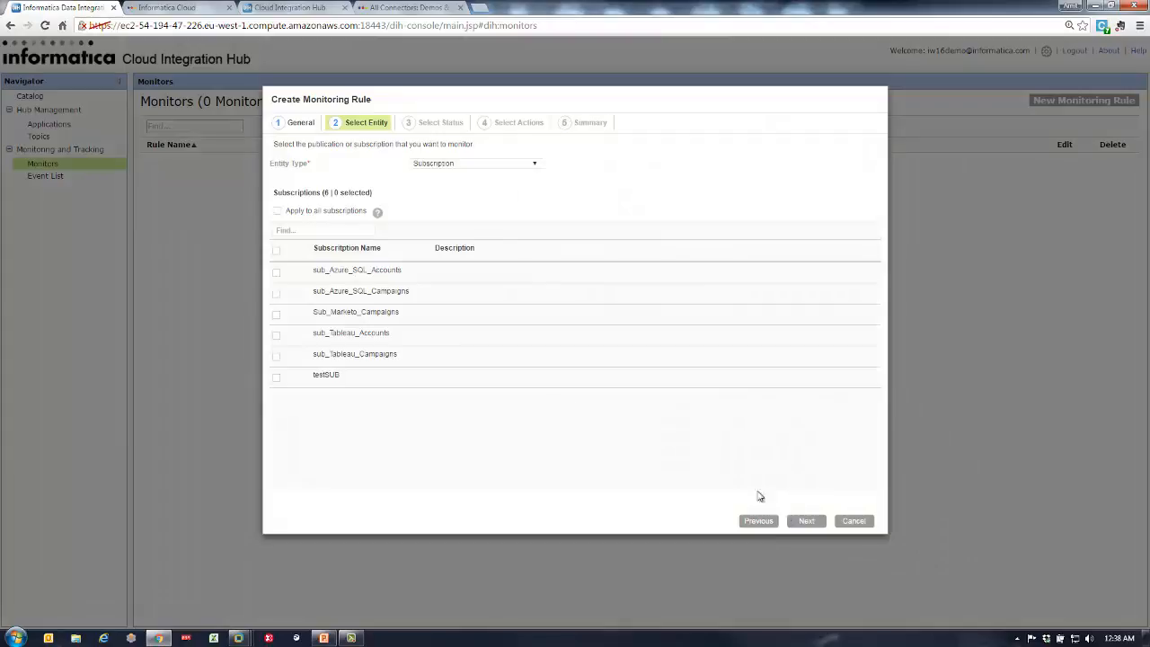
left_click(277, 273)
left_click(806, 521)
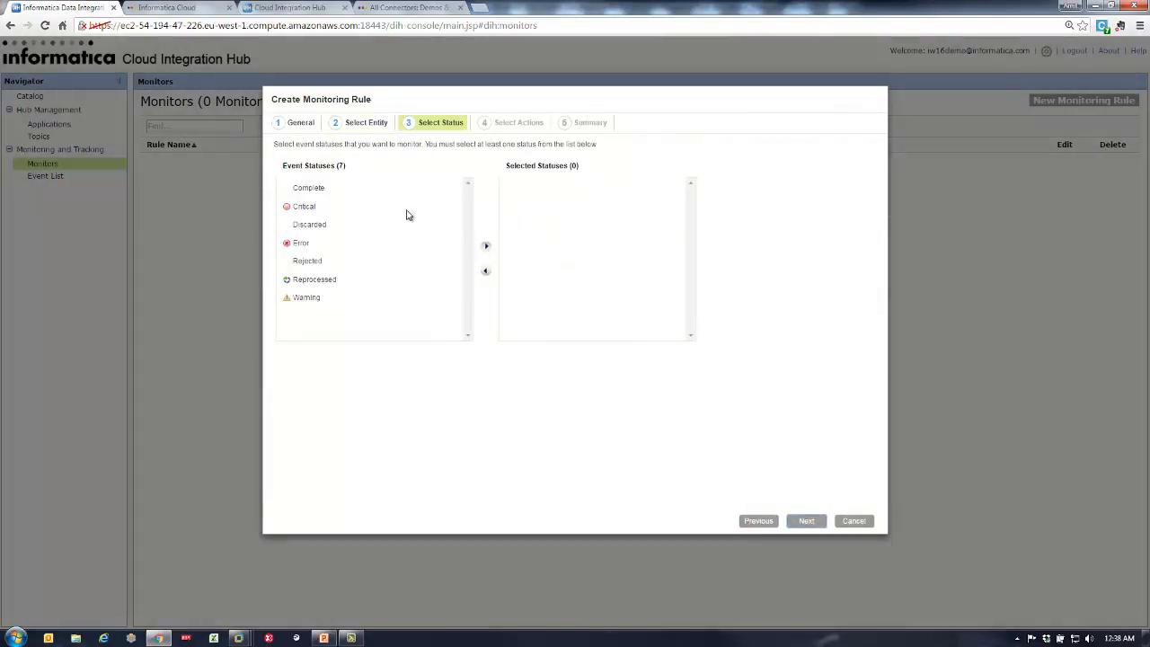
Add Error as the event status that the monitoring rule watches and continue to its actions.
left_click(299, 244)
left_click(488, 247)
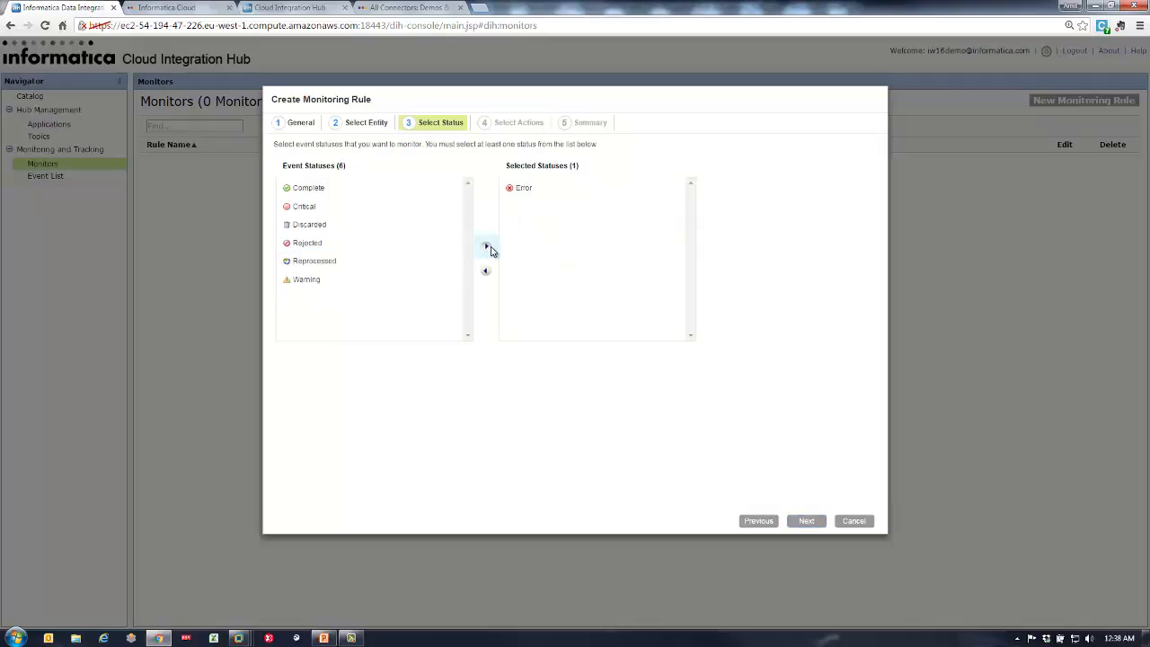
left_click(792, 520)
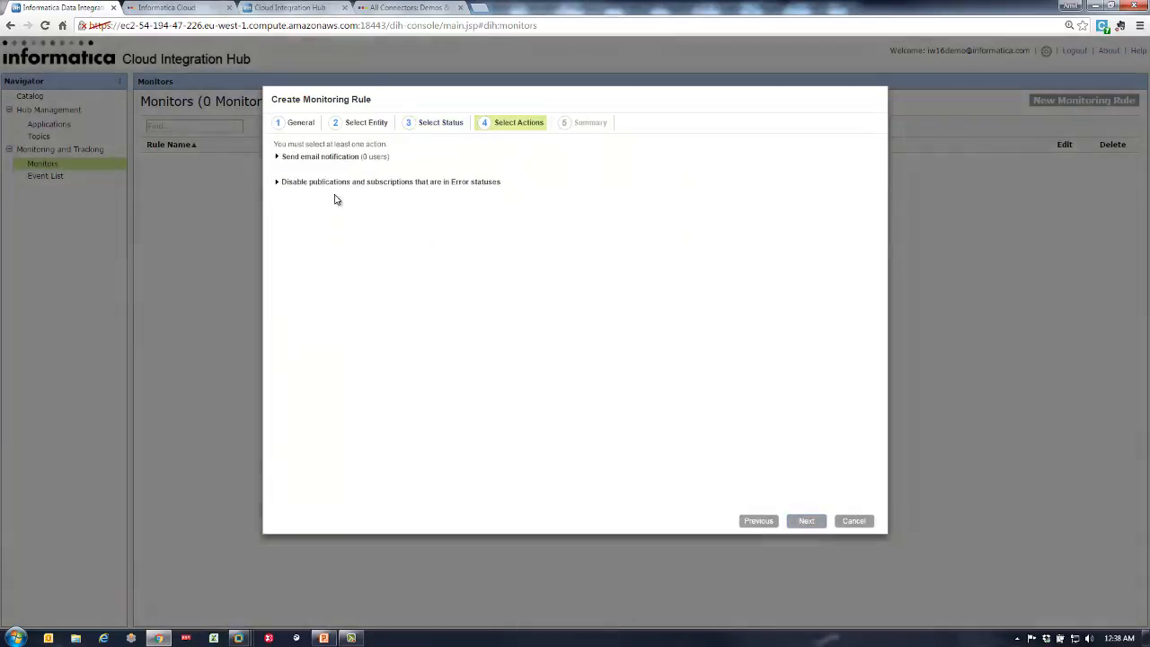
Turn on disabling of publications and subscriptions in Error statuses for the rule, and discard the rule.
left_click(280, 158)
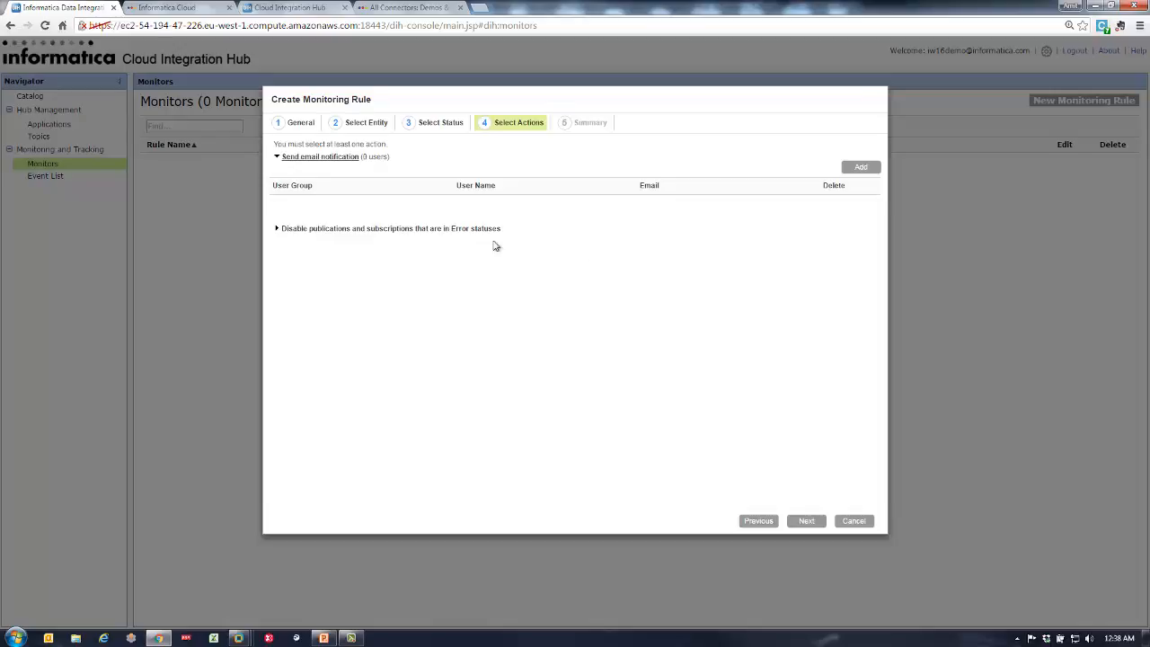
left_click(278, 230)
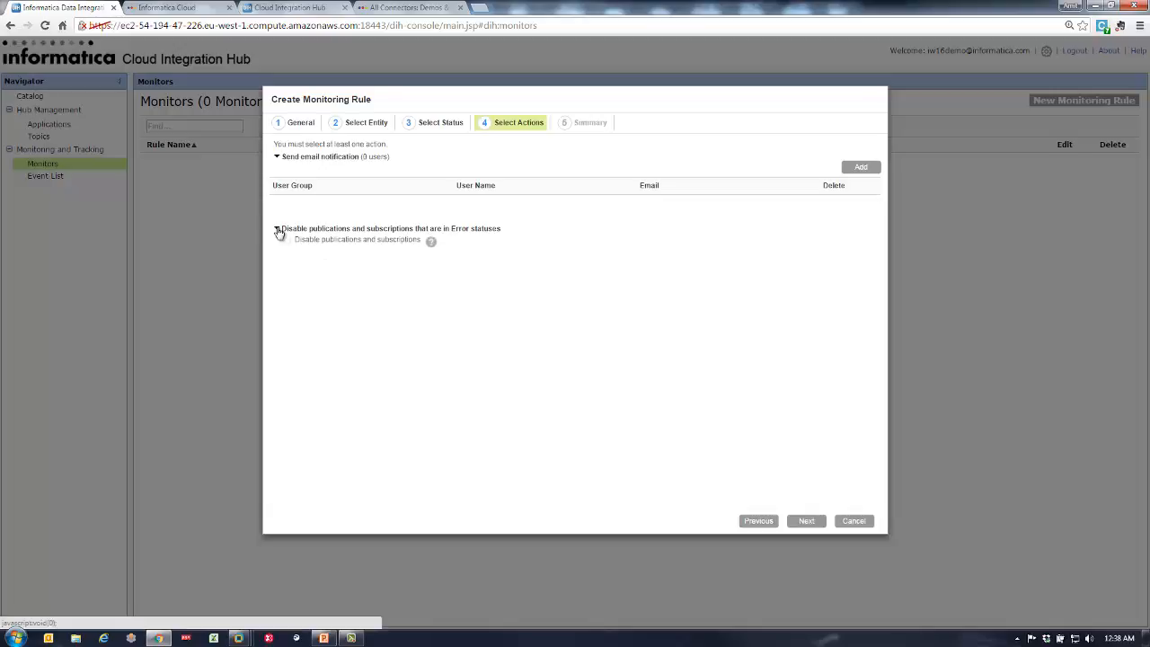
left_click(287, 241)
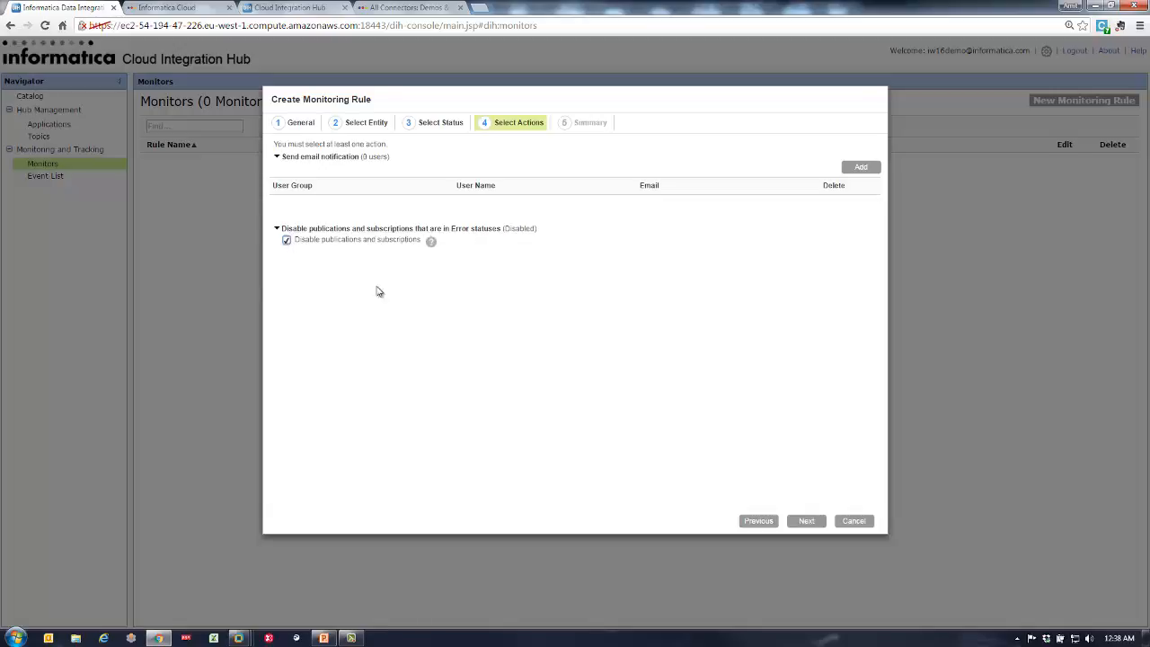
left_click(759, 524)
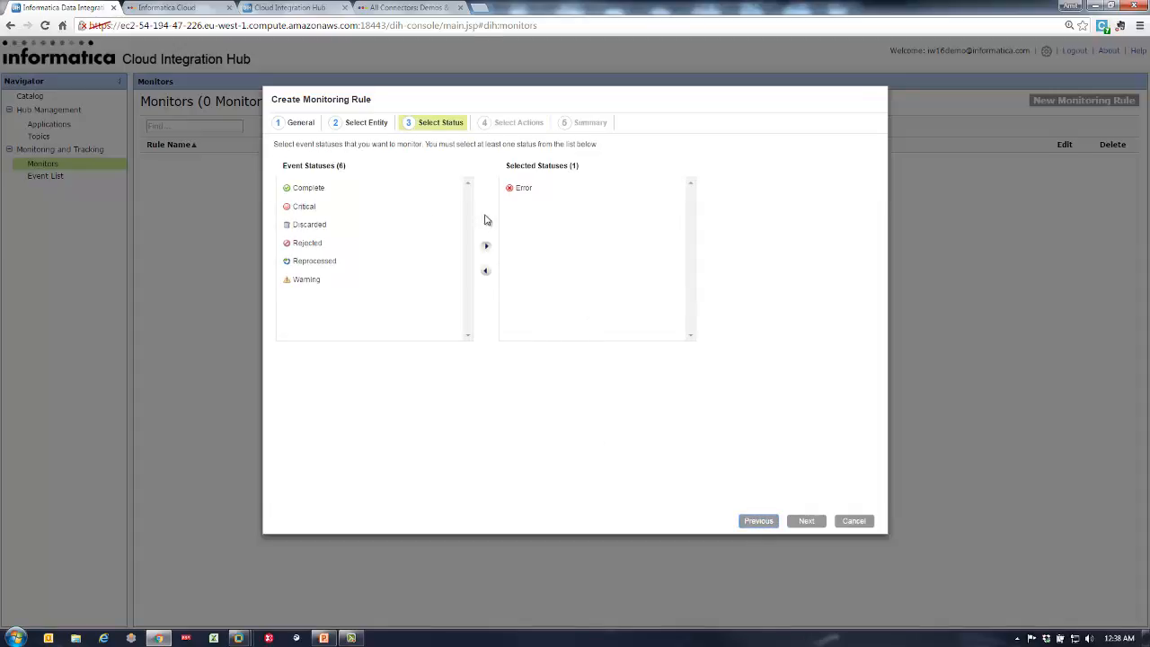
left_click(807, 521)
left_click(287, 241)
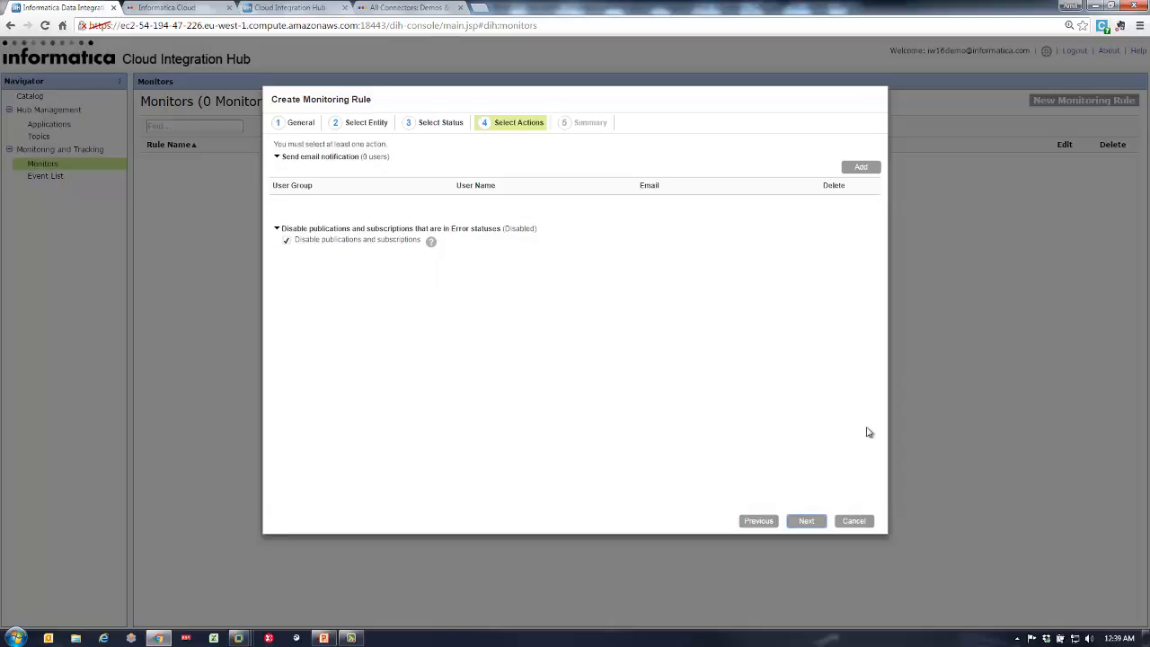
left_click(851, 522)
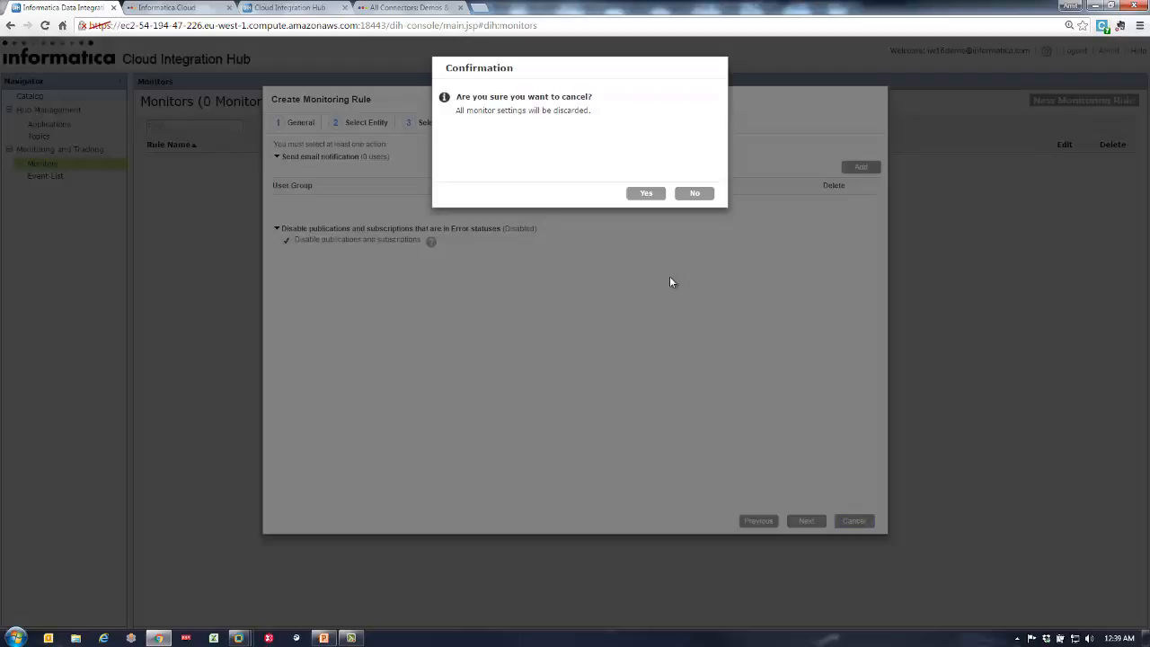
left_click(646, 194)
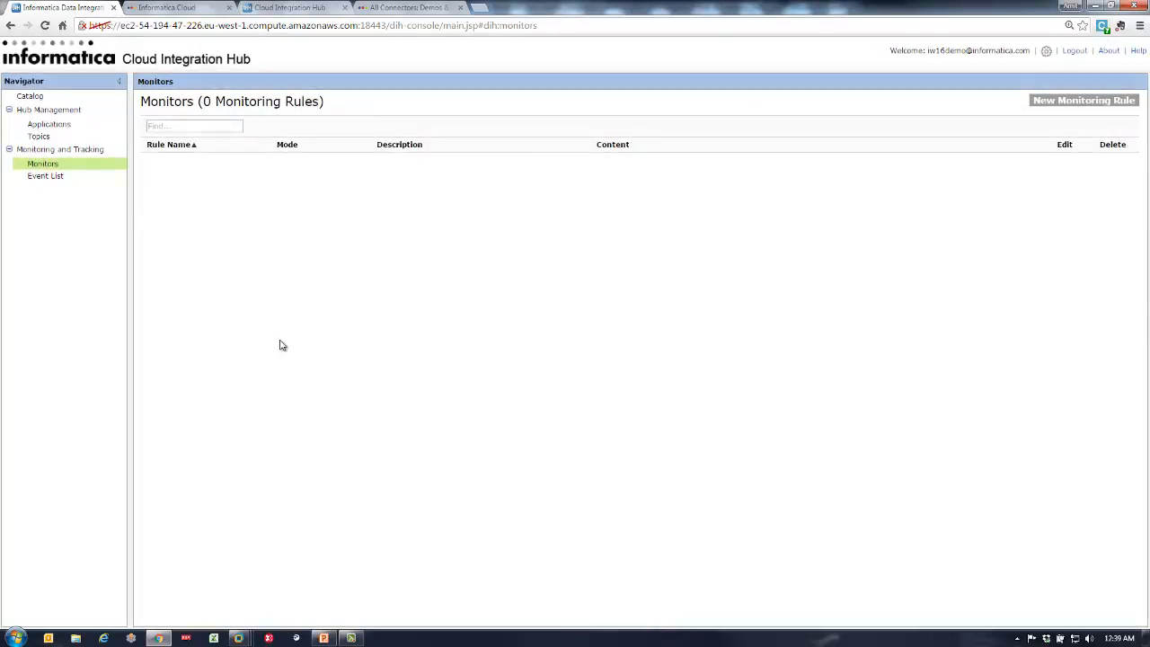
Switch to the PowerPoint presentation and present its last slide, User Groups, as a slide show.
left_click(322, 634)
left_click(36, 582)
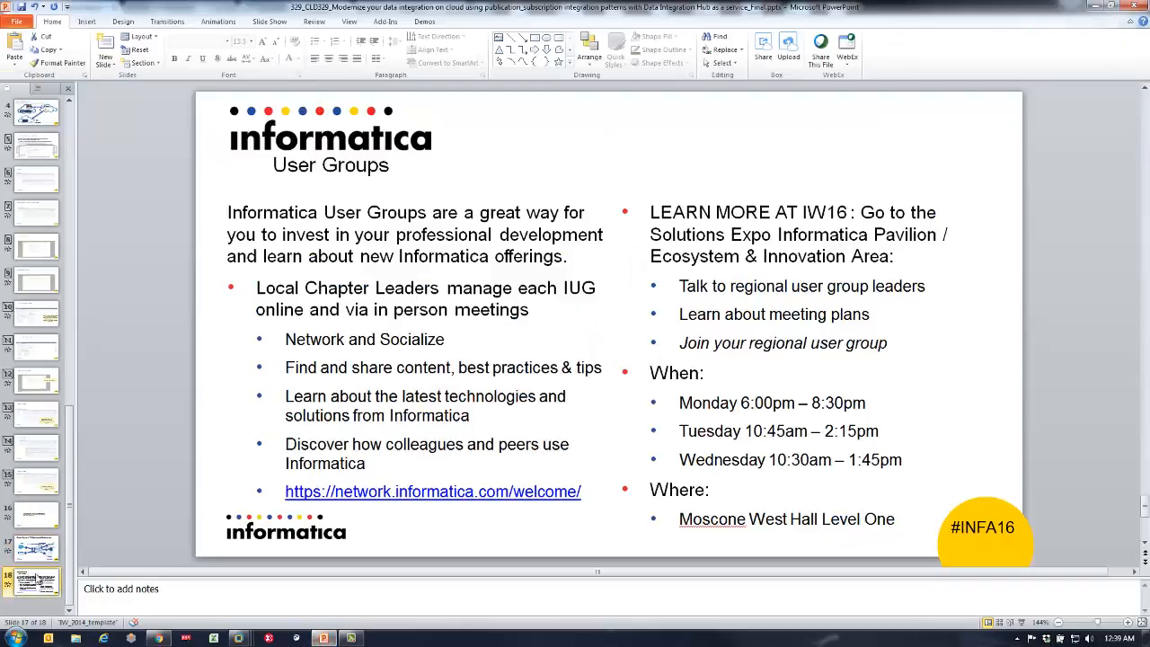
left_click(1022, 623)
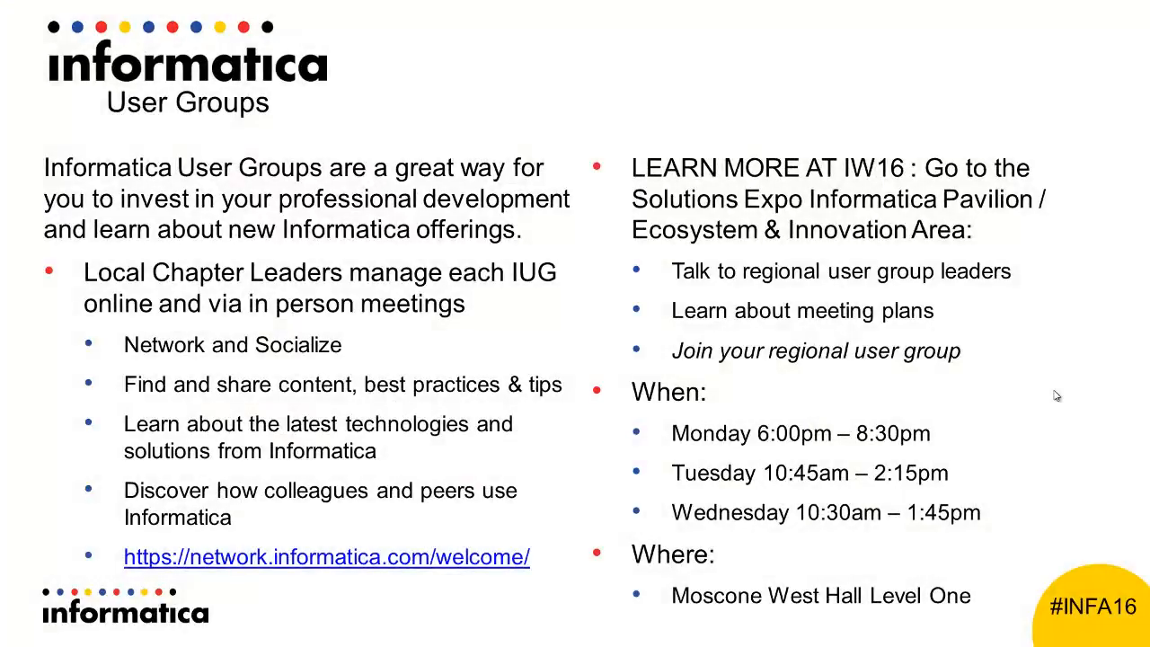